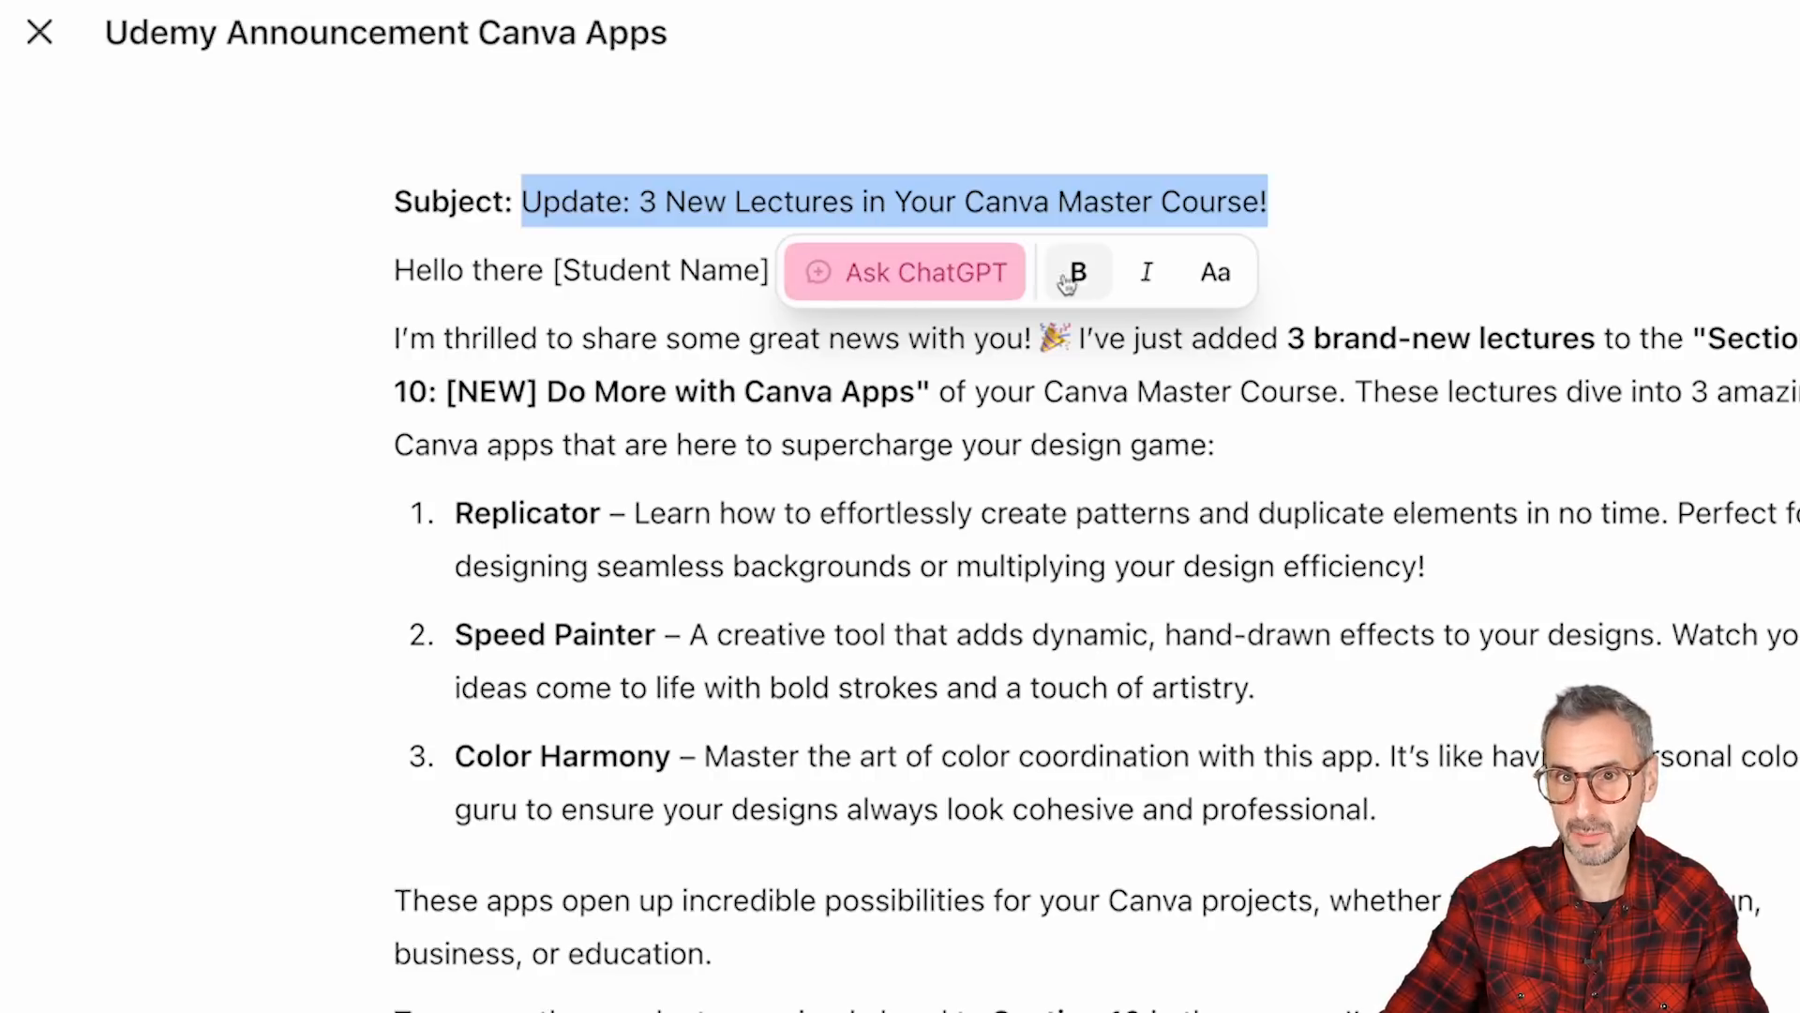
Ask ChatGPT to rewrite the selected subject line with the prompt "give me a shorter title".
left_click(1220, 275)
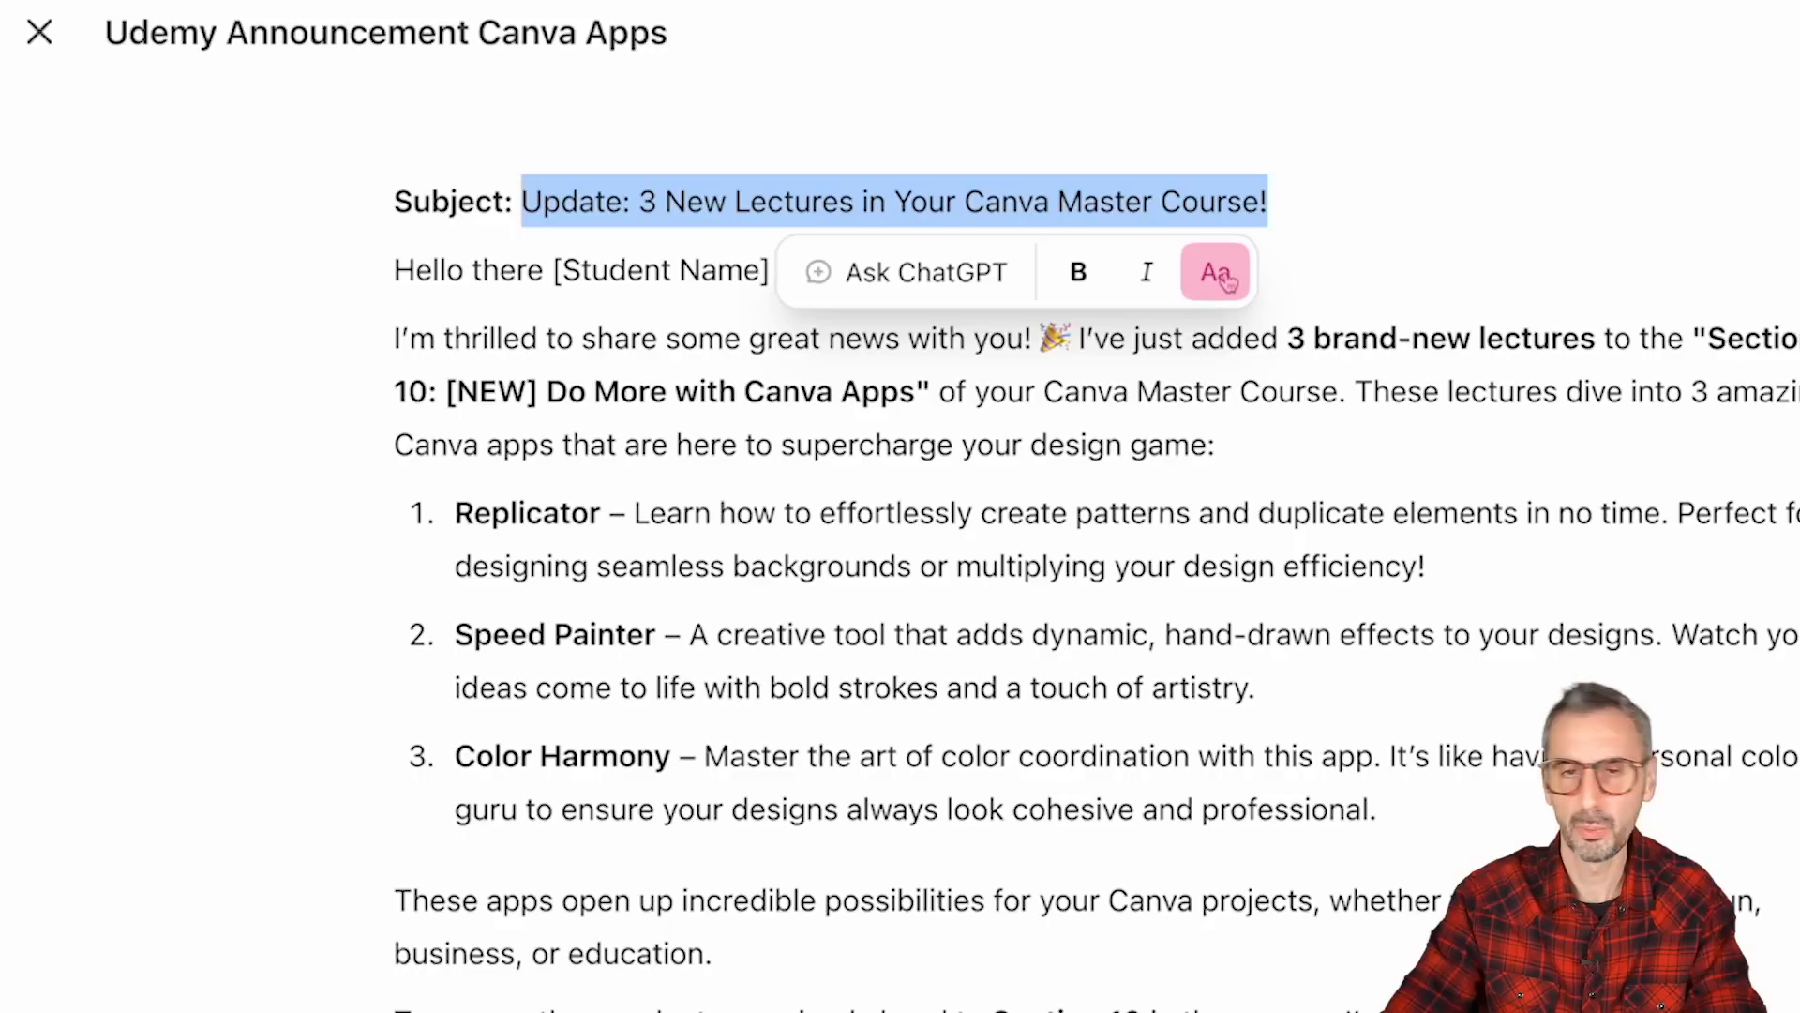
left_click(931, 285)
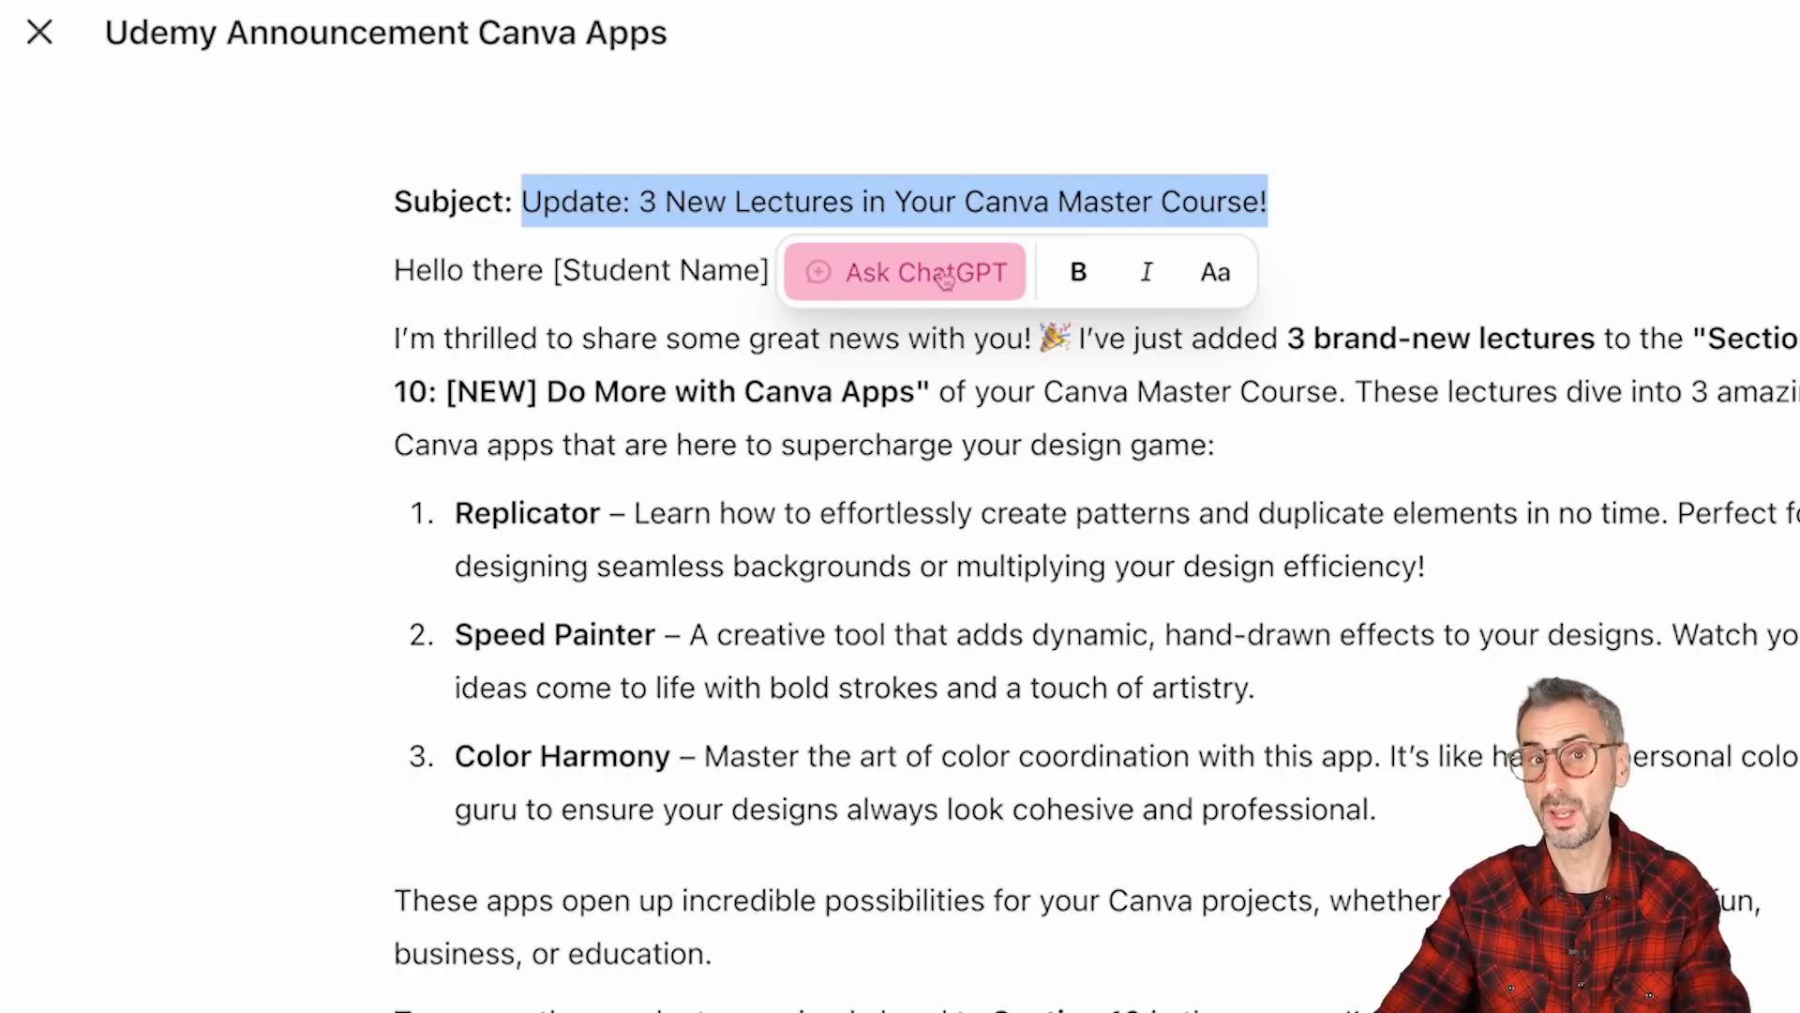
left_click(945, 279)
type("give me a")
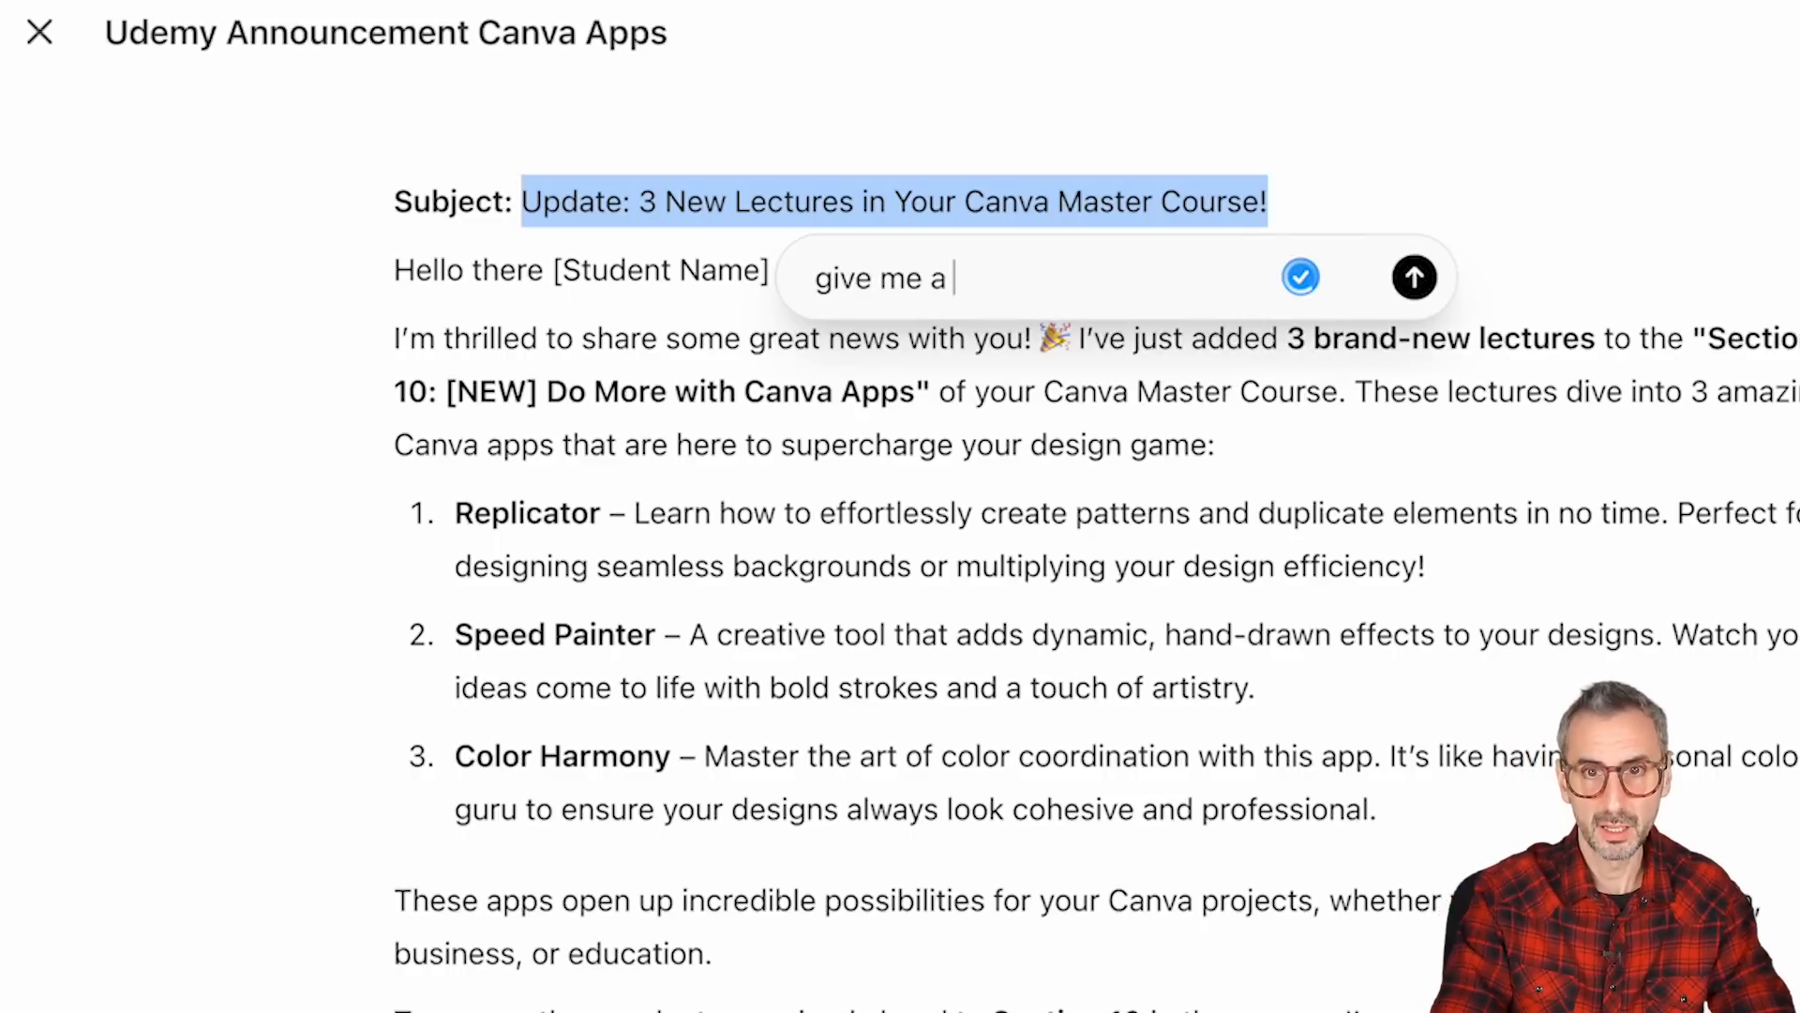
type(" shorter title")
key("Return")
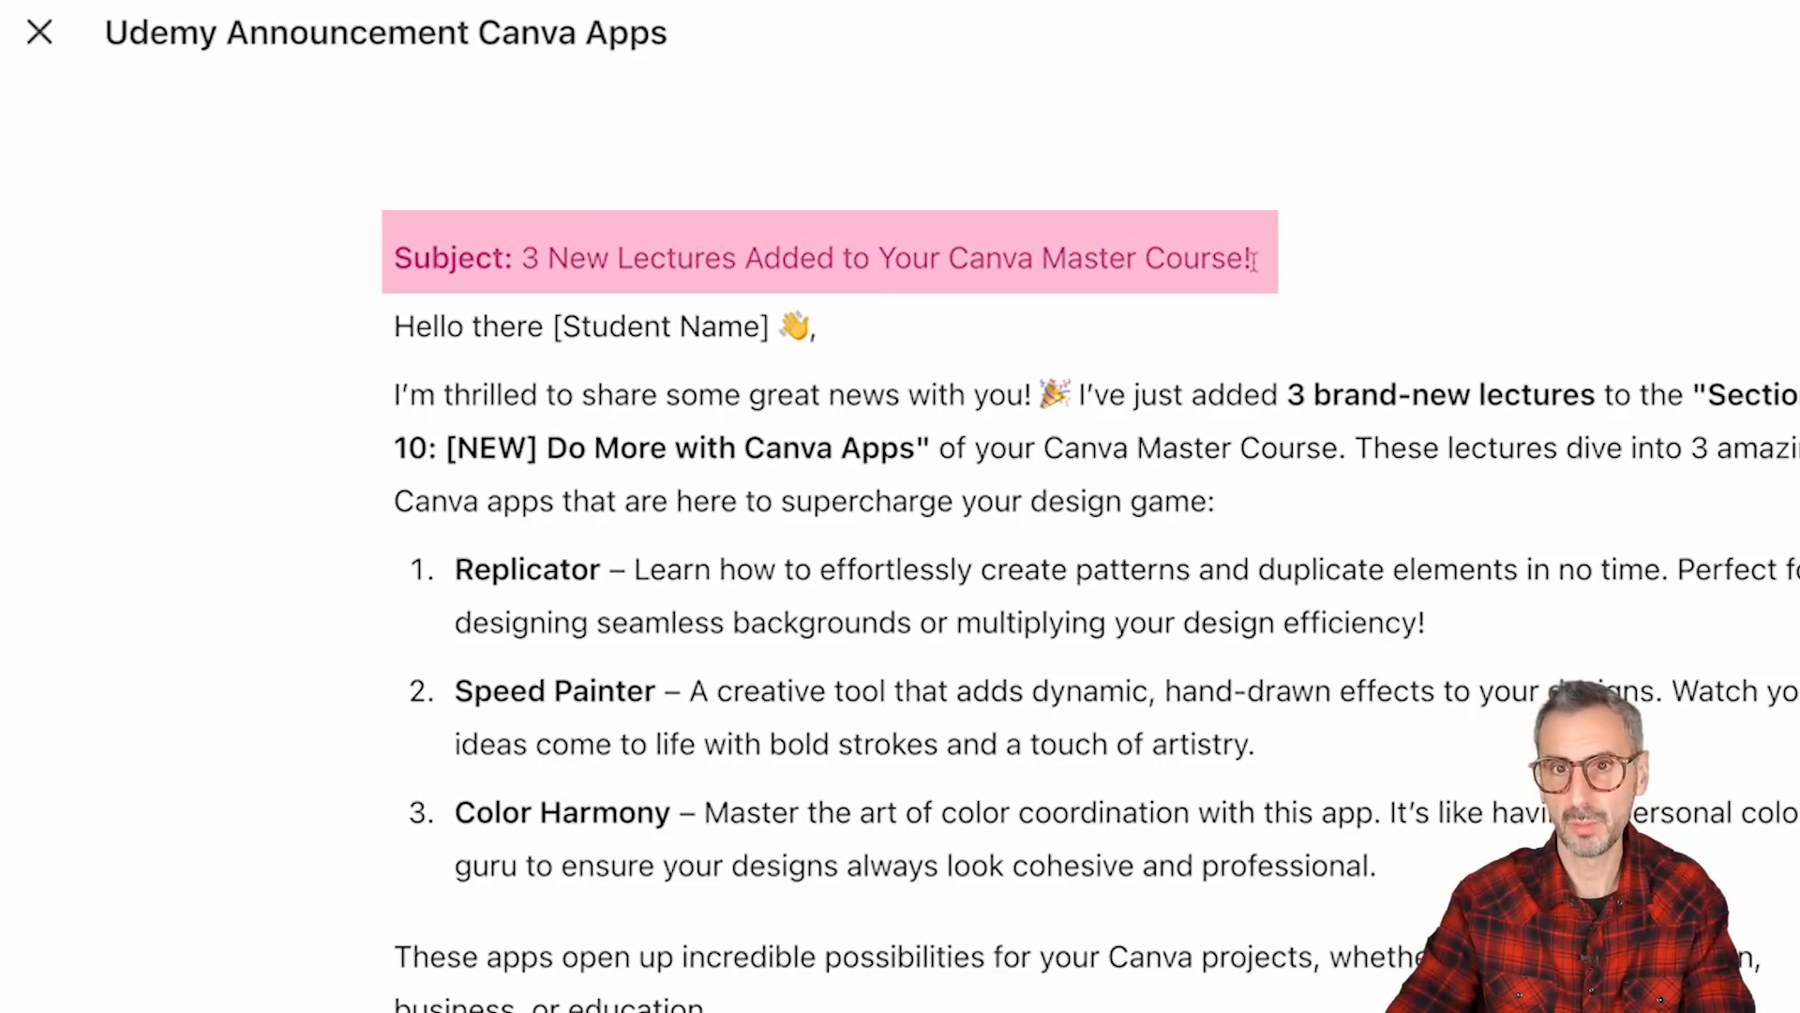
Check the document's previous version to compare the subject line, and return to the latest version.
left_click(704, 203)
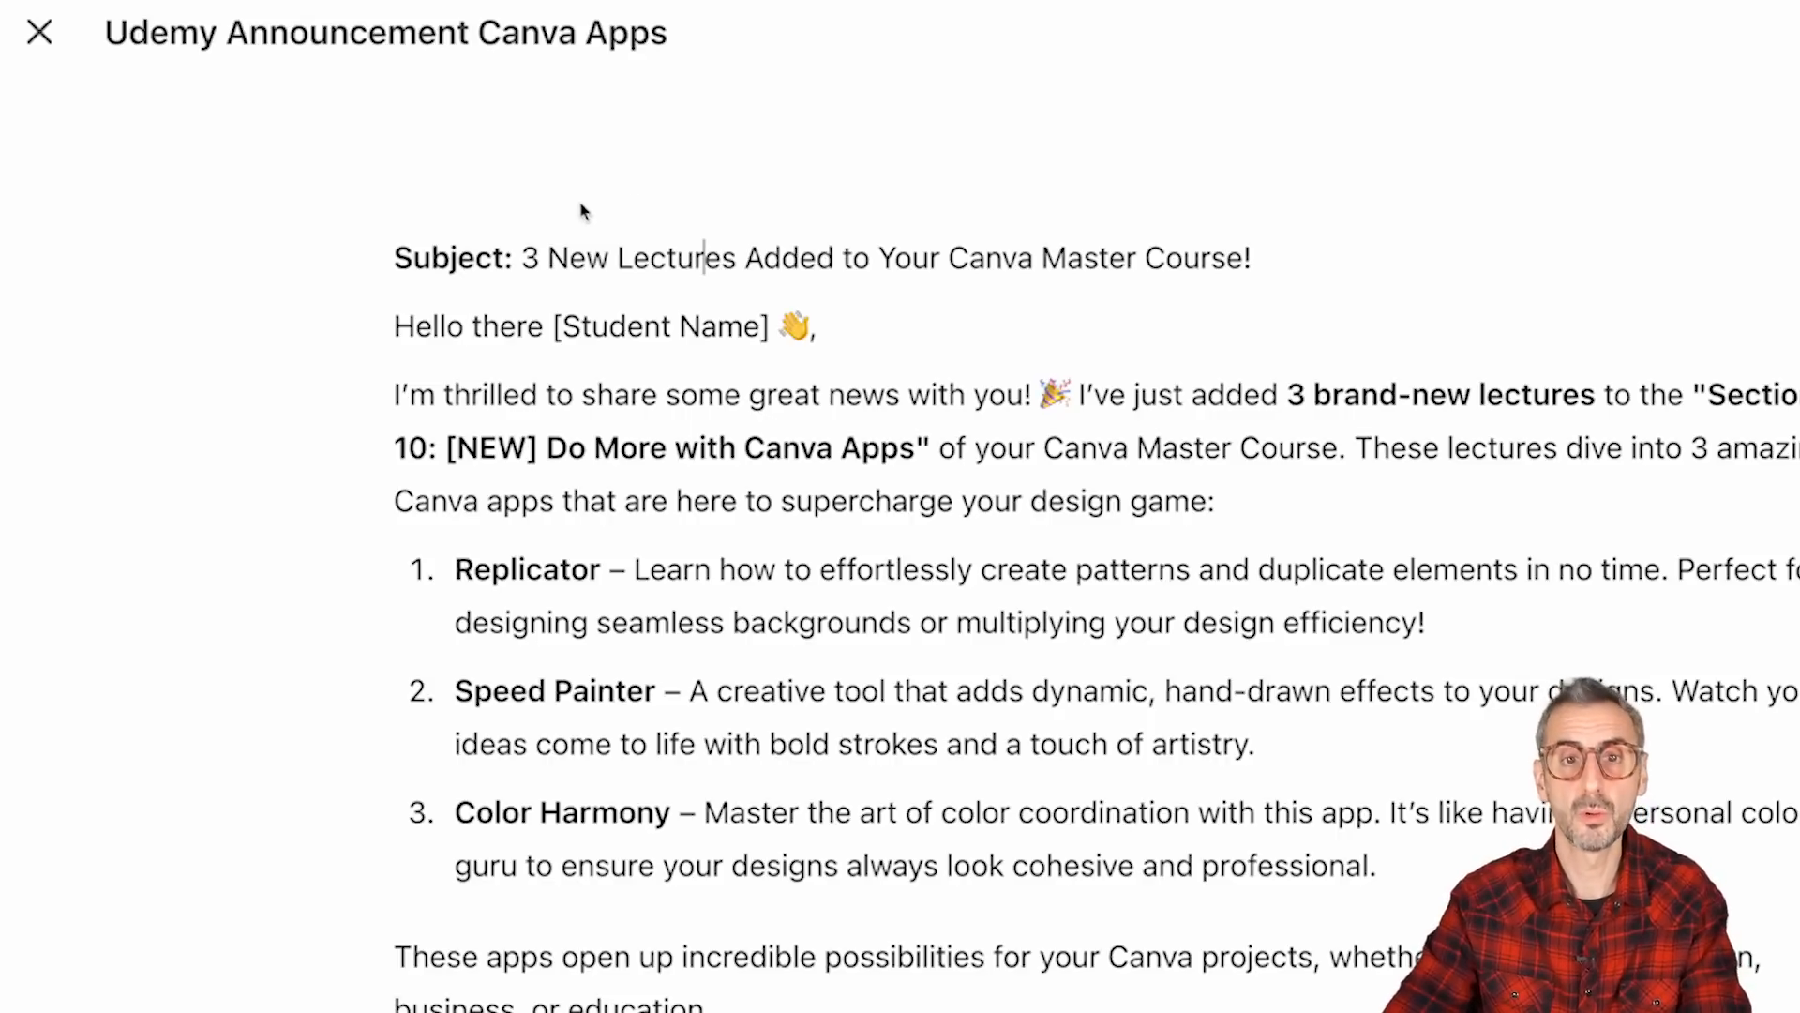
left_click_drag(523, 259, 1268, 244)
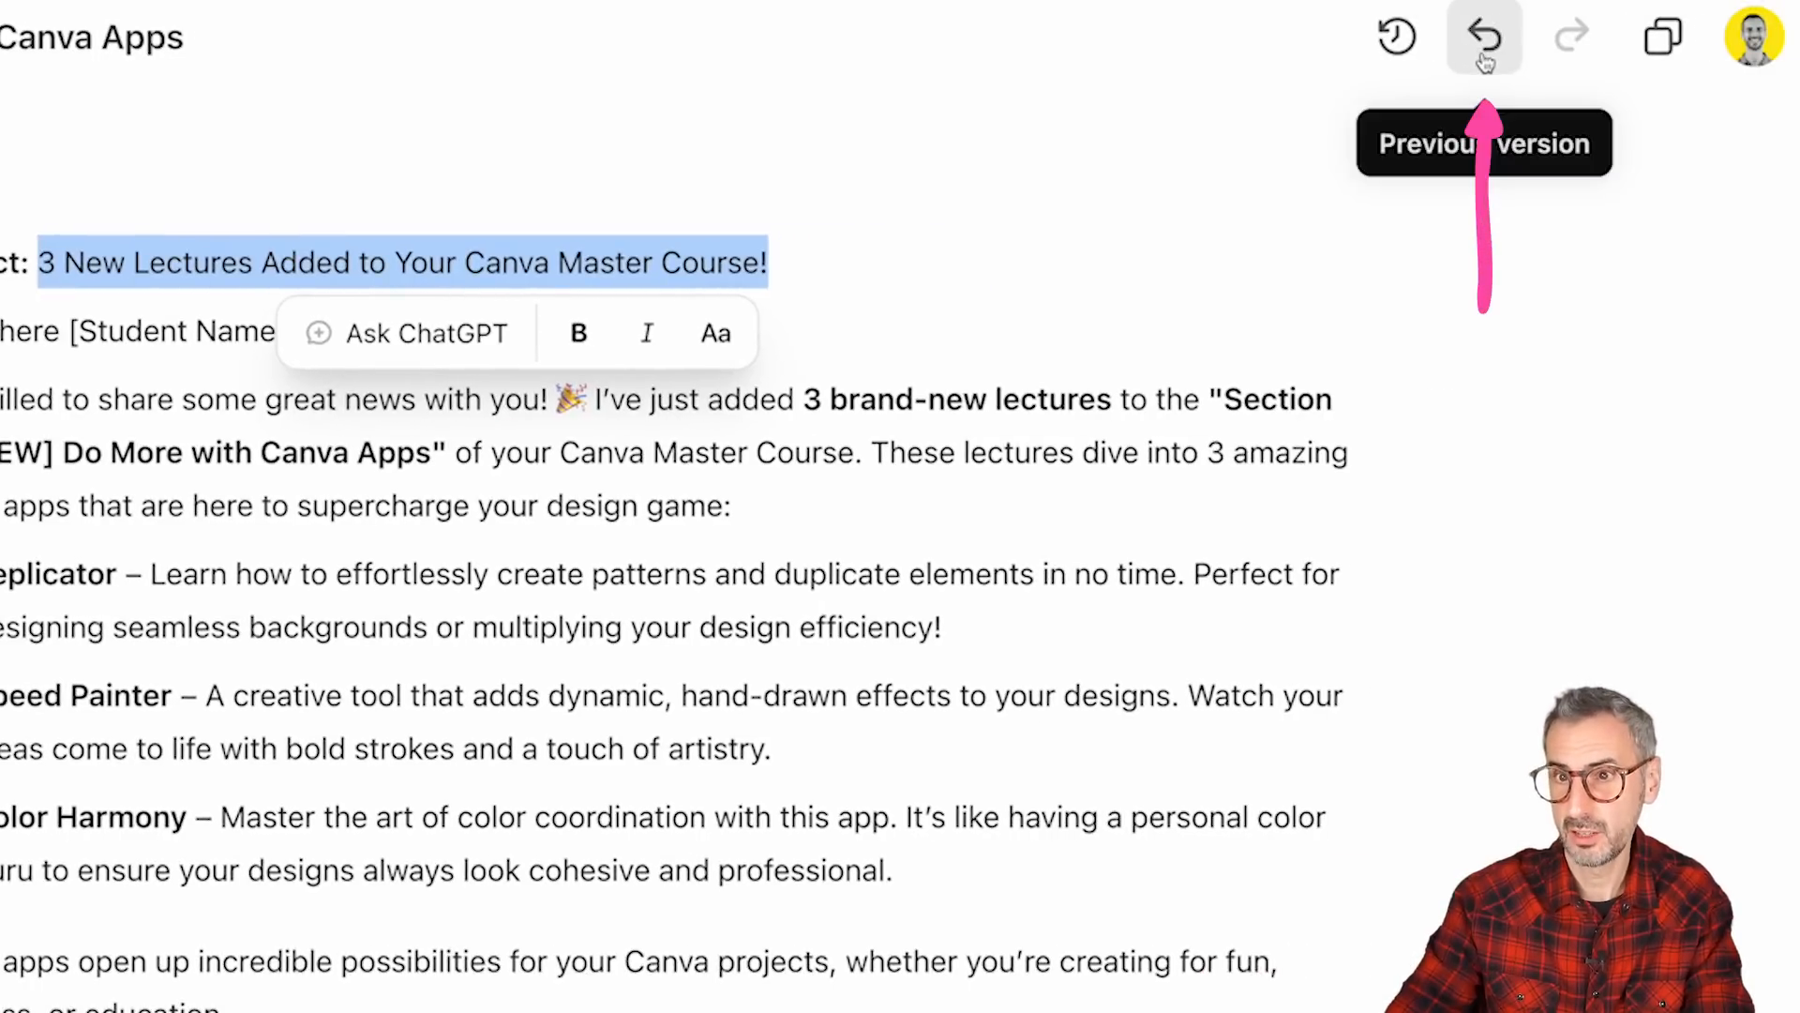
left_click(1486, 62)
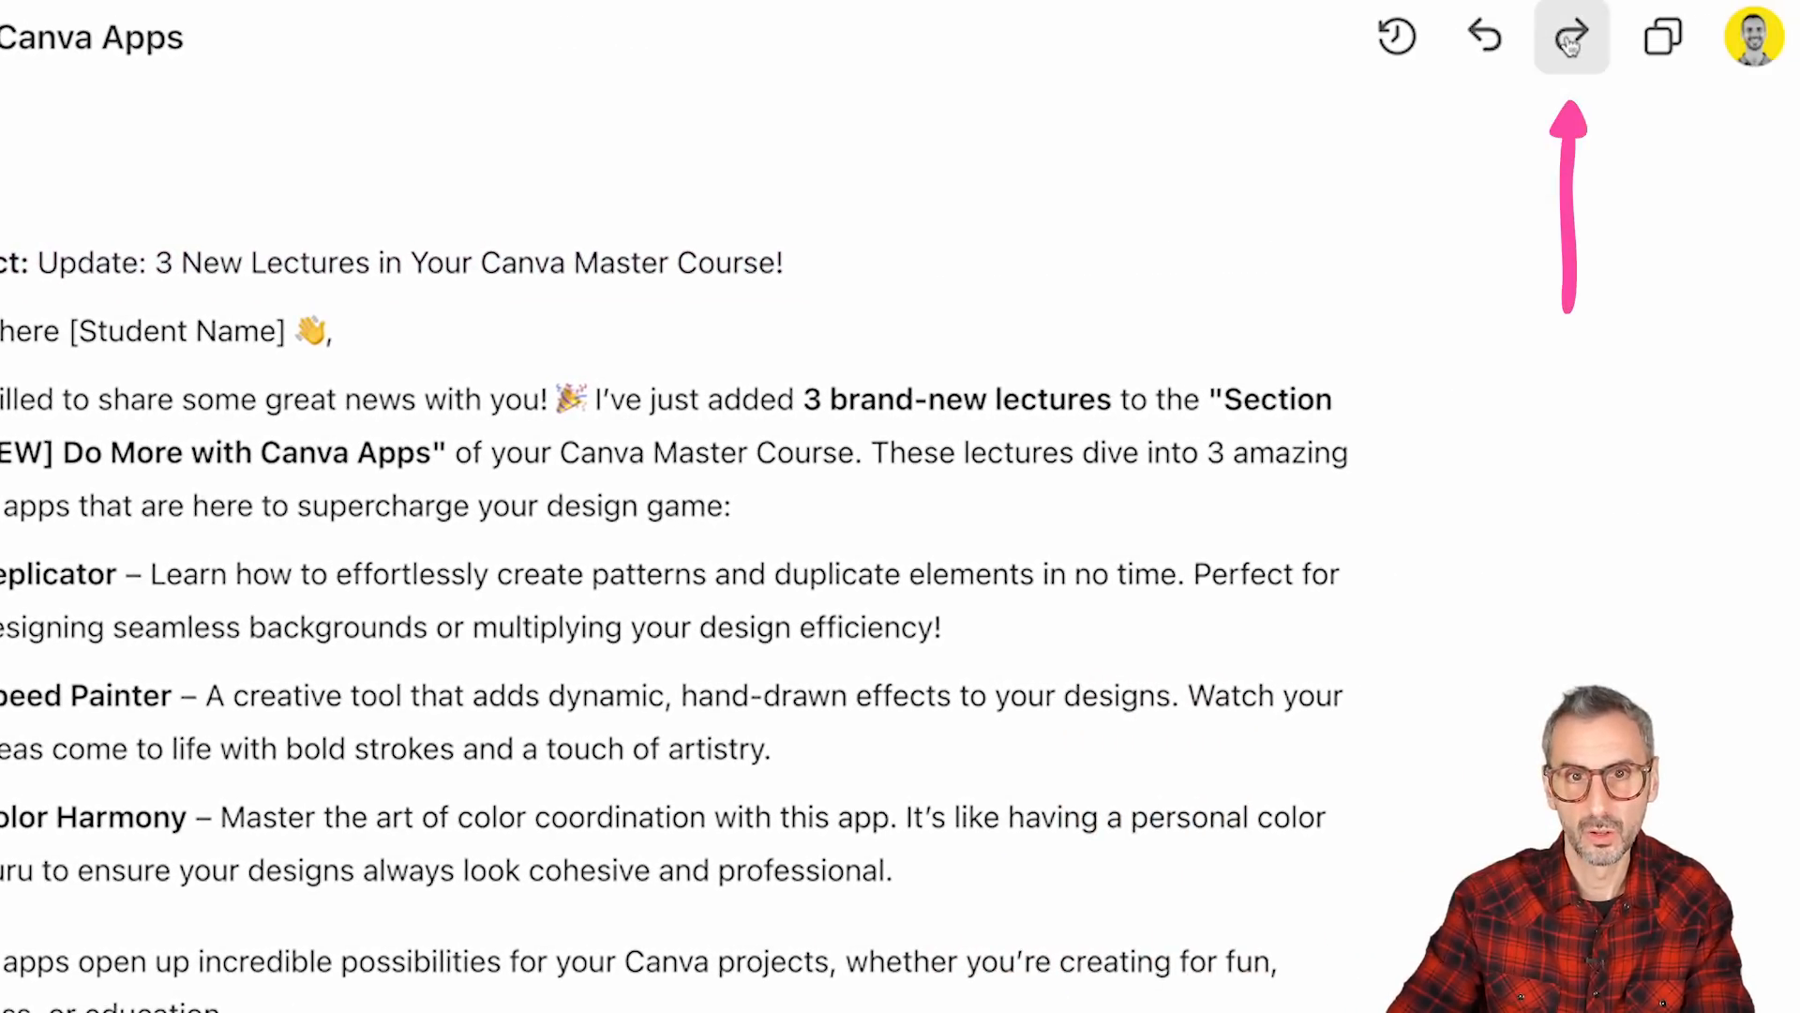
left_click(1571, 40)
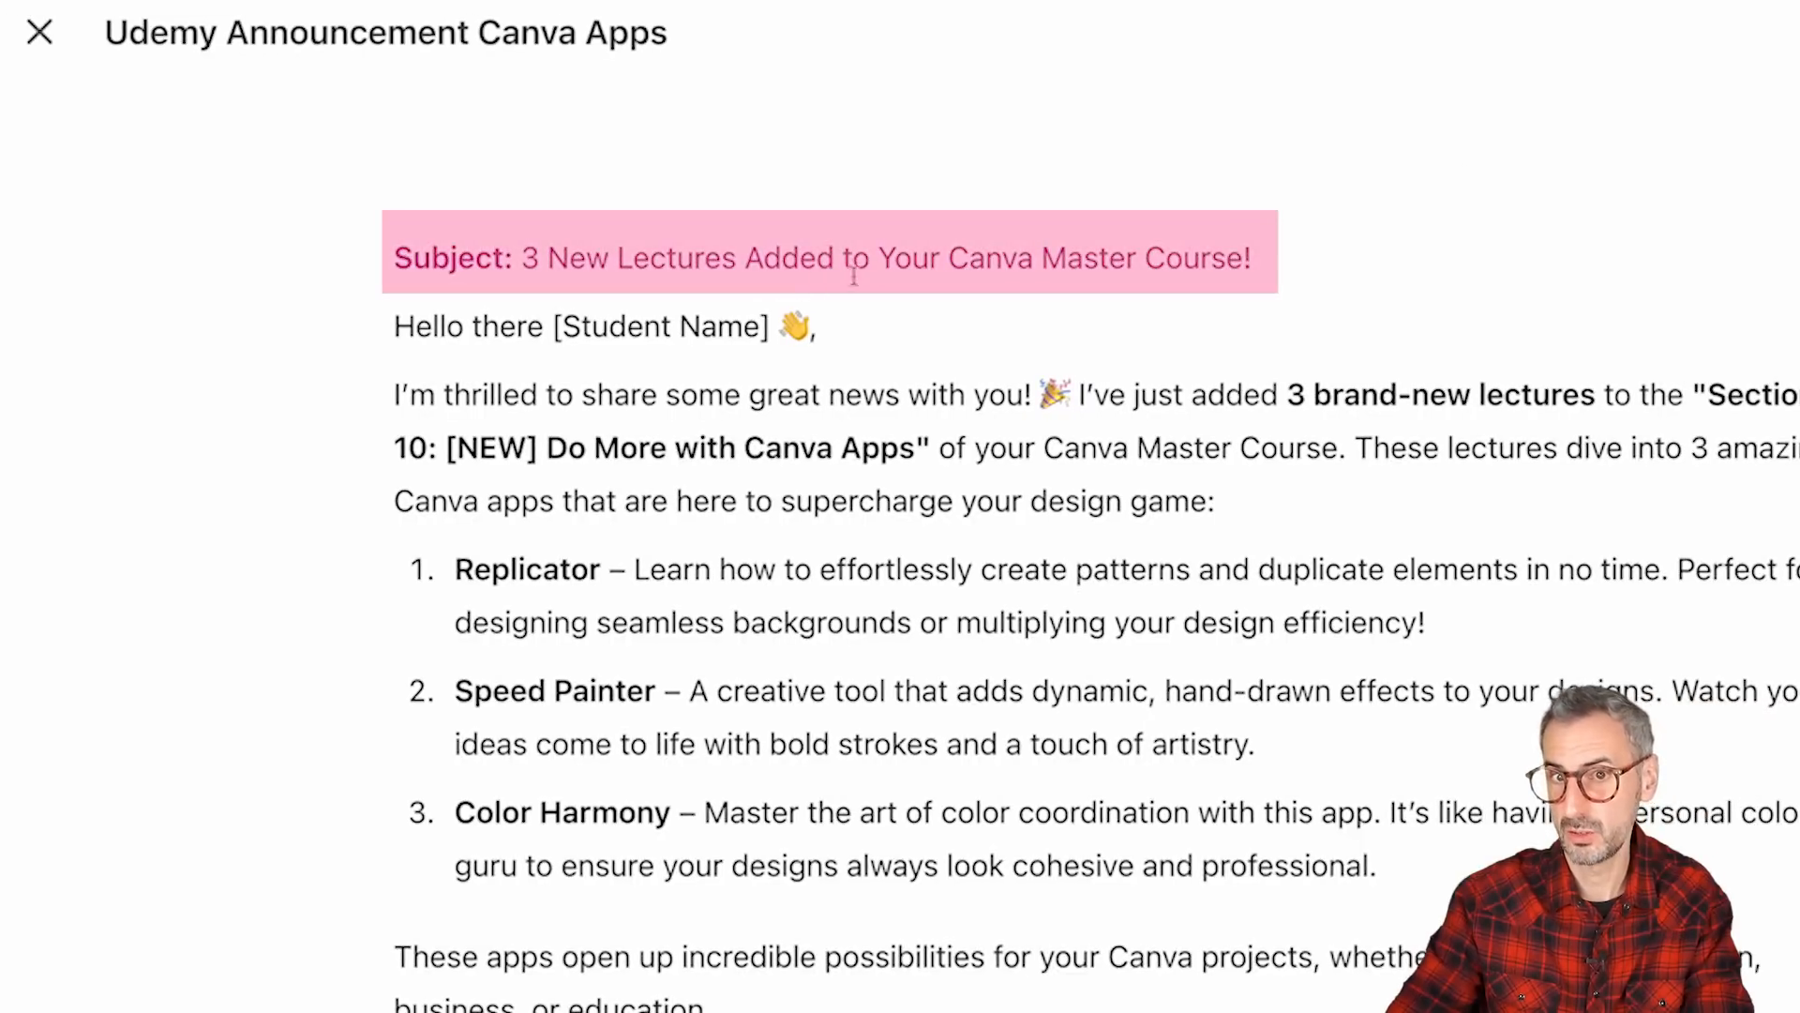
Ask ChatGPT to make the subject line text even shorter, no more than 50 characters.
left_click_drag(1277, 260, 530, 258)
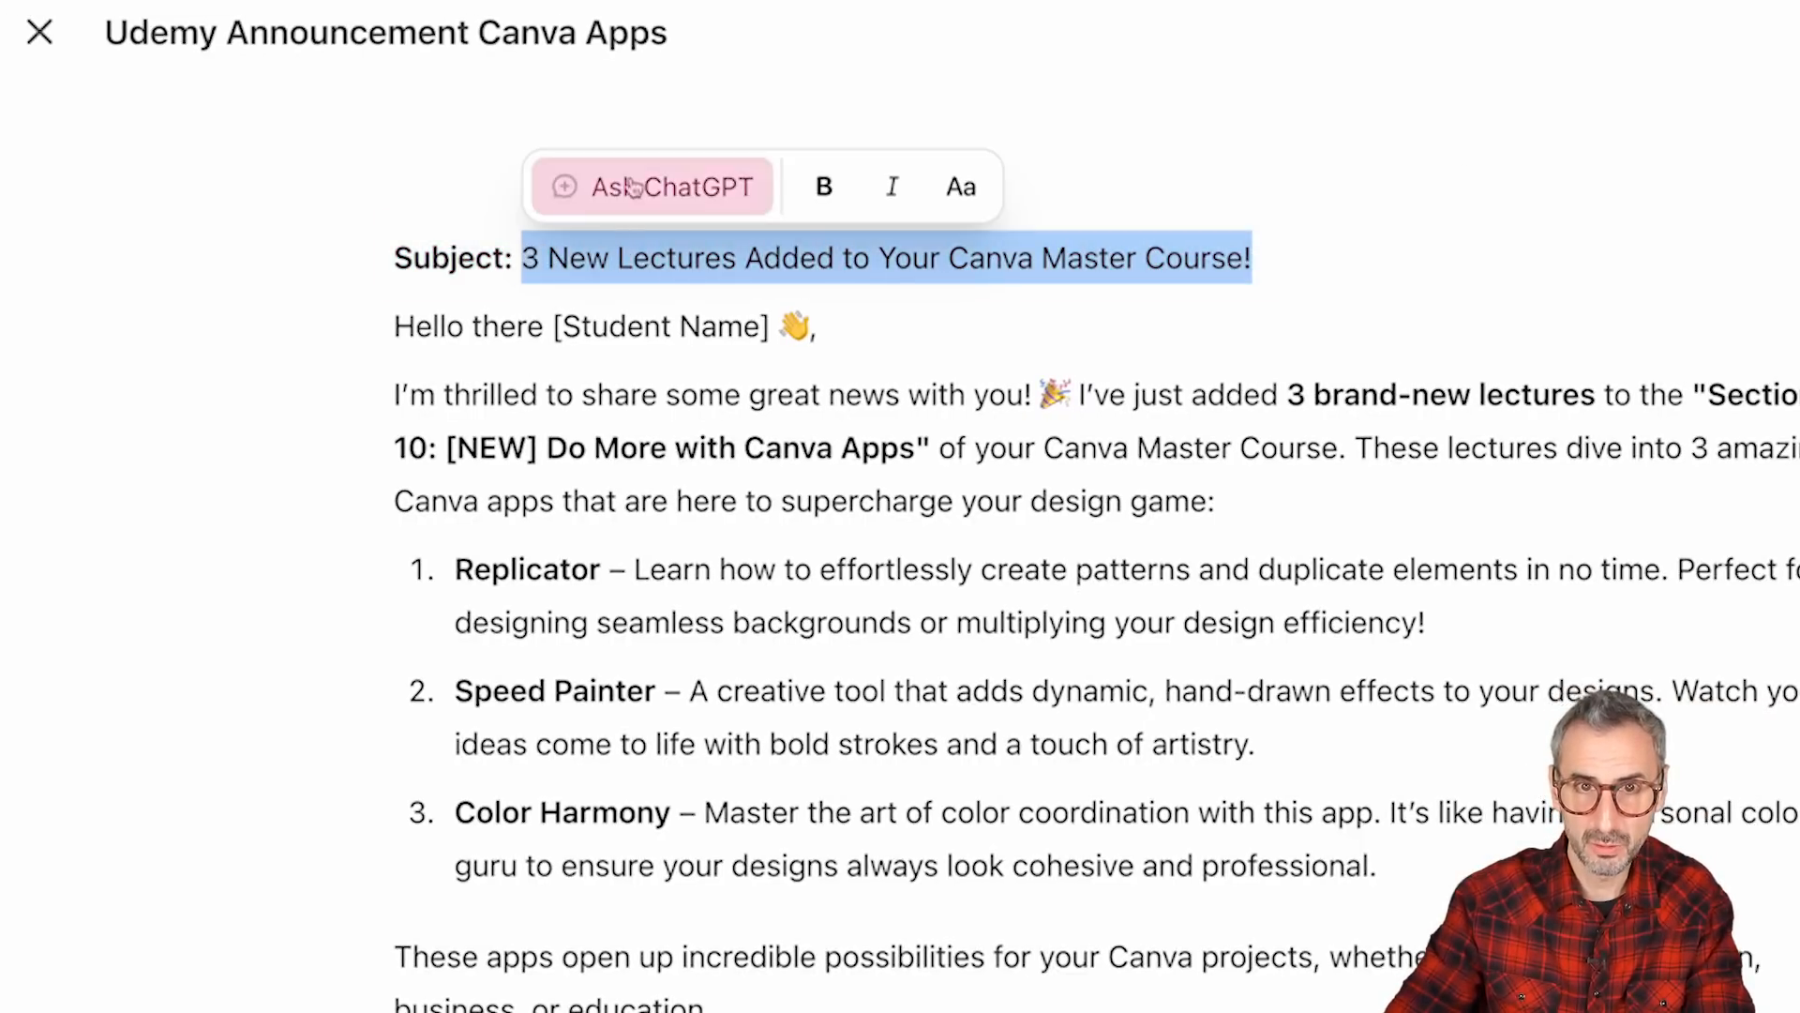
left_click(653, 187)
type("make it even shorter, no m")
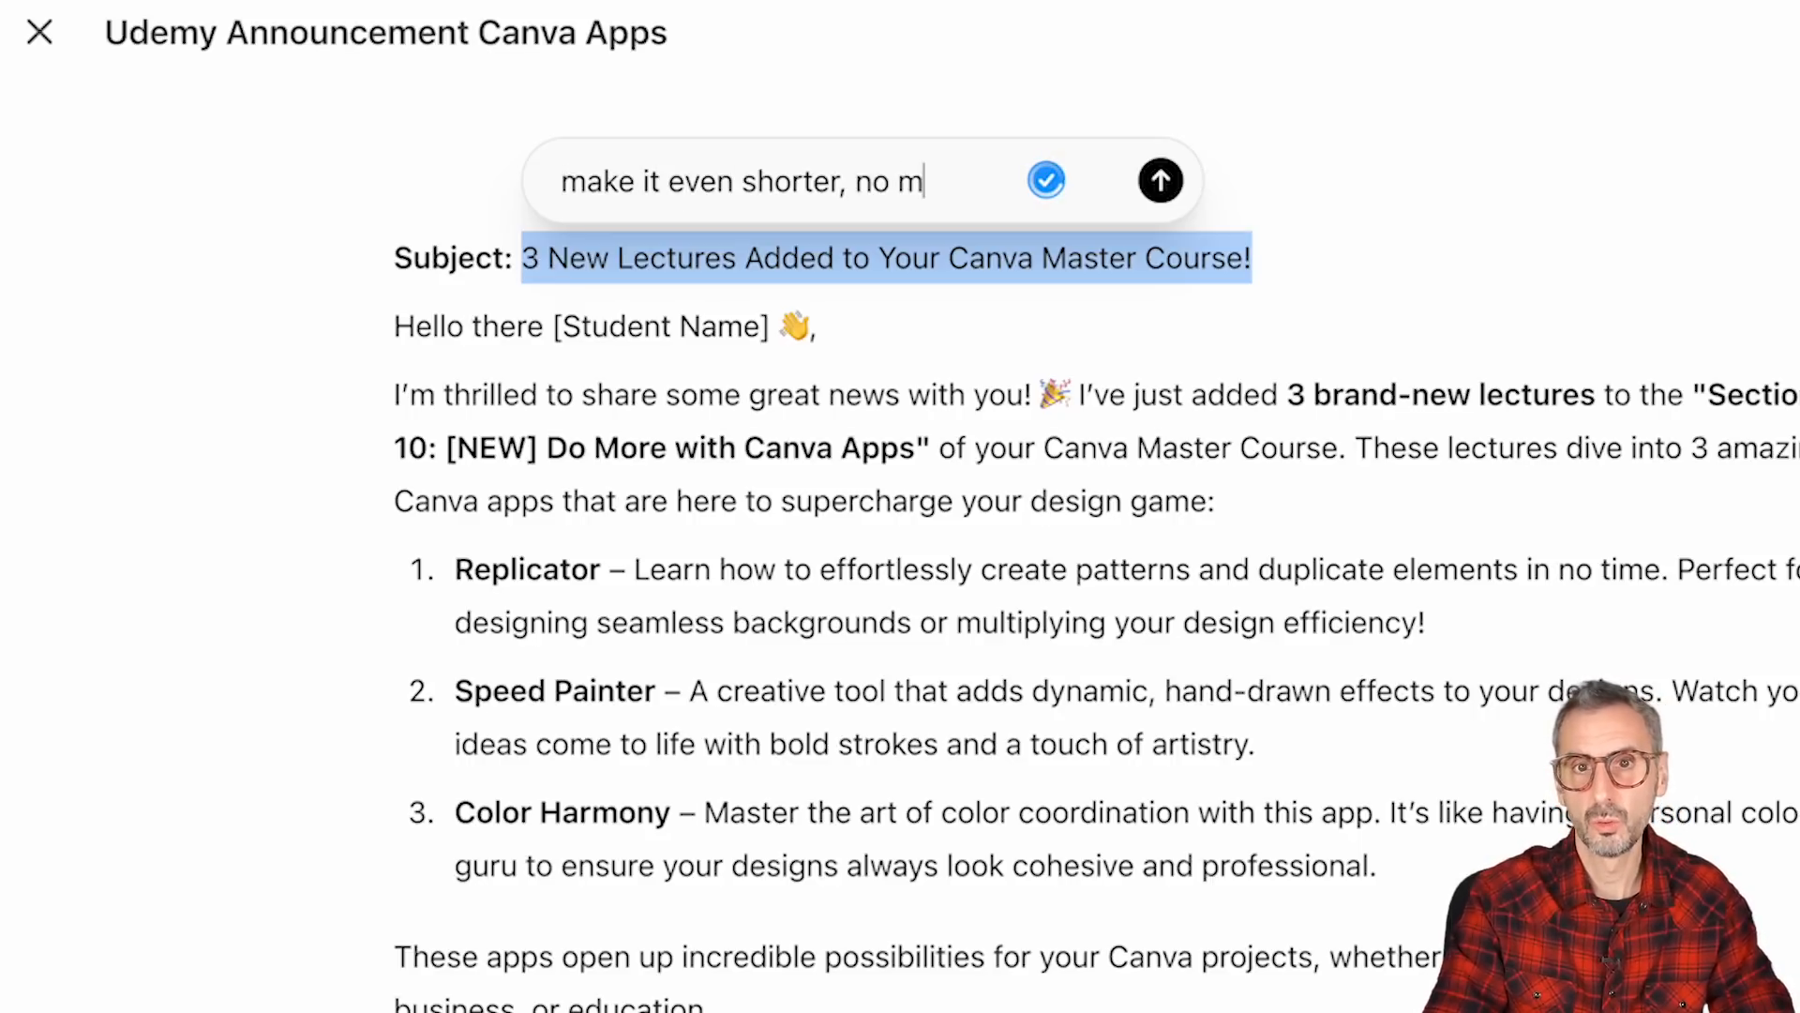
type("ore than 50 ch")
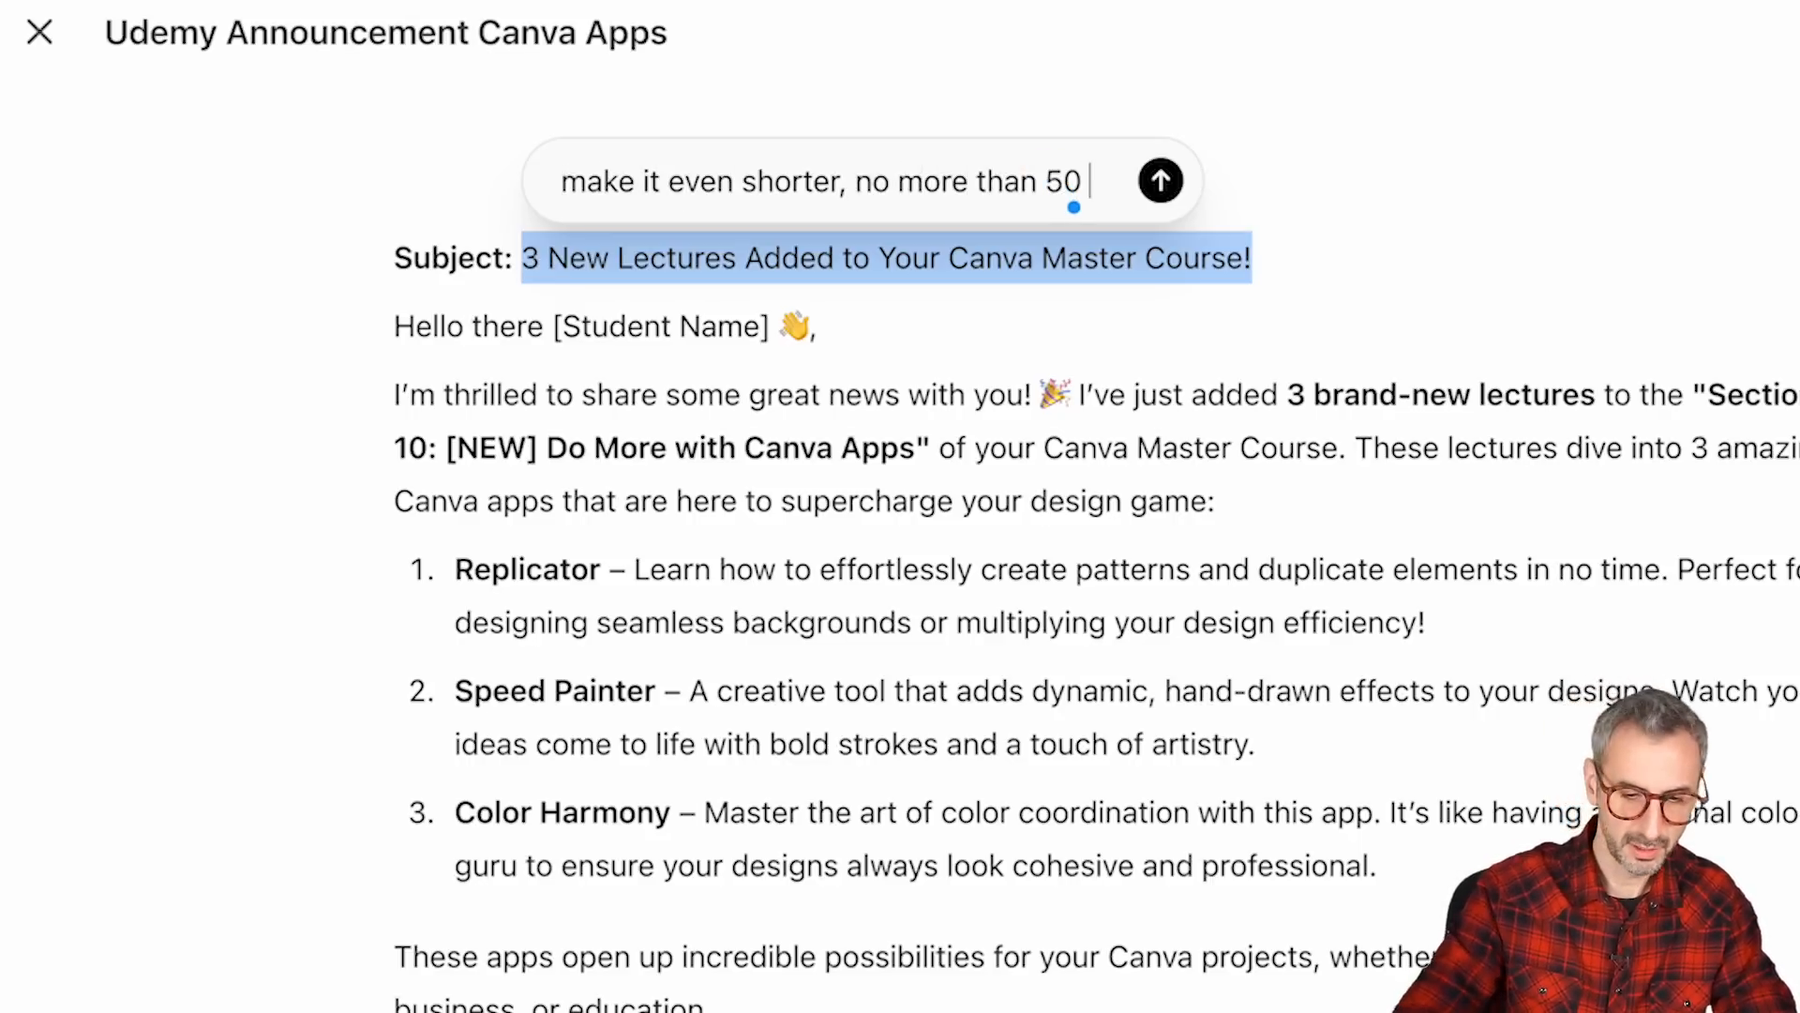
type("ters")
left_click(623, 182)
type("a")
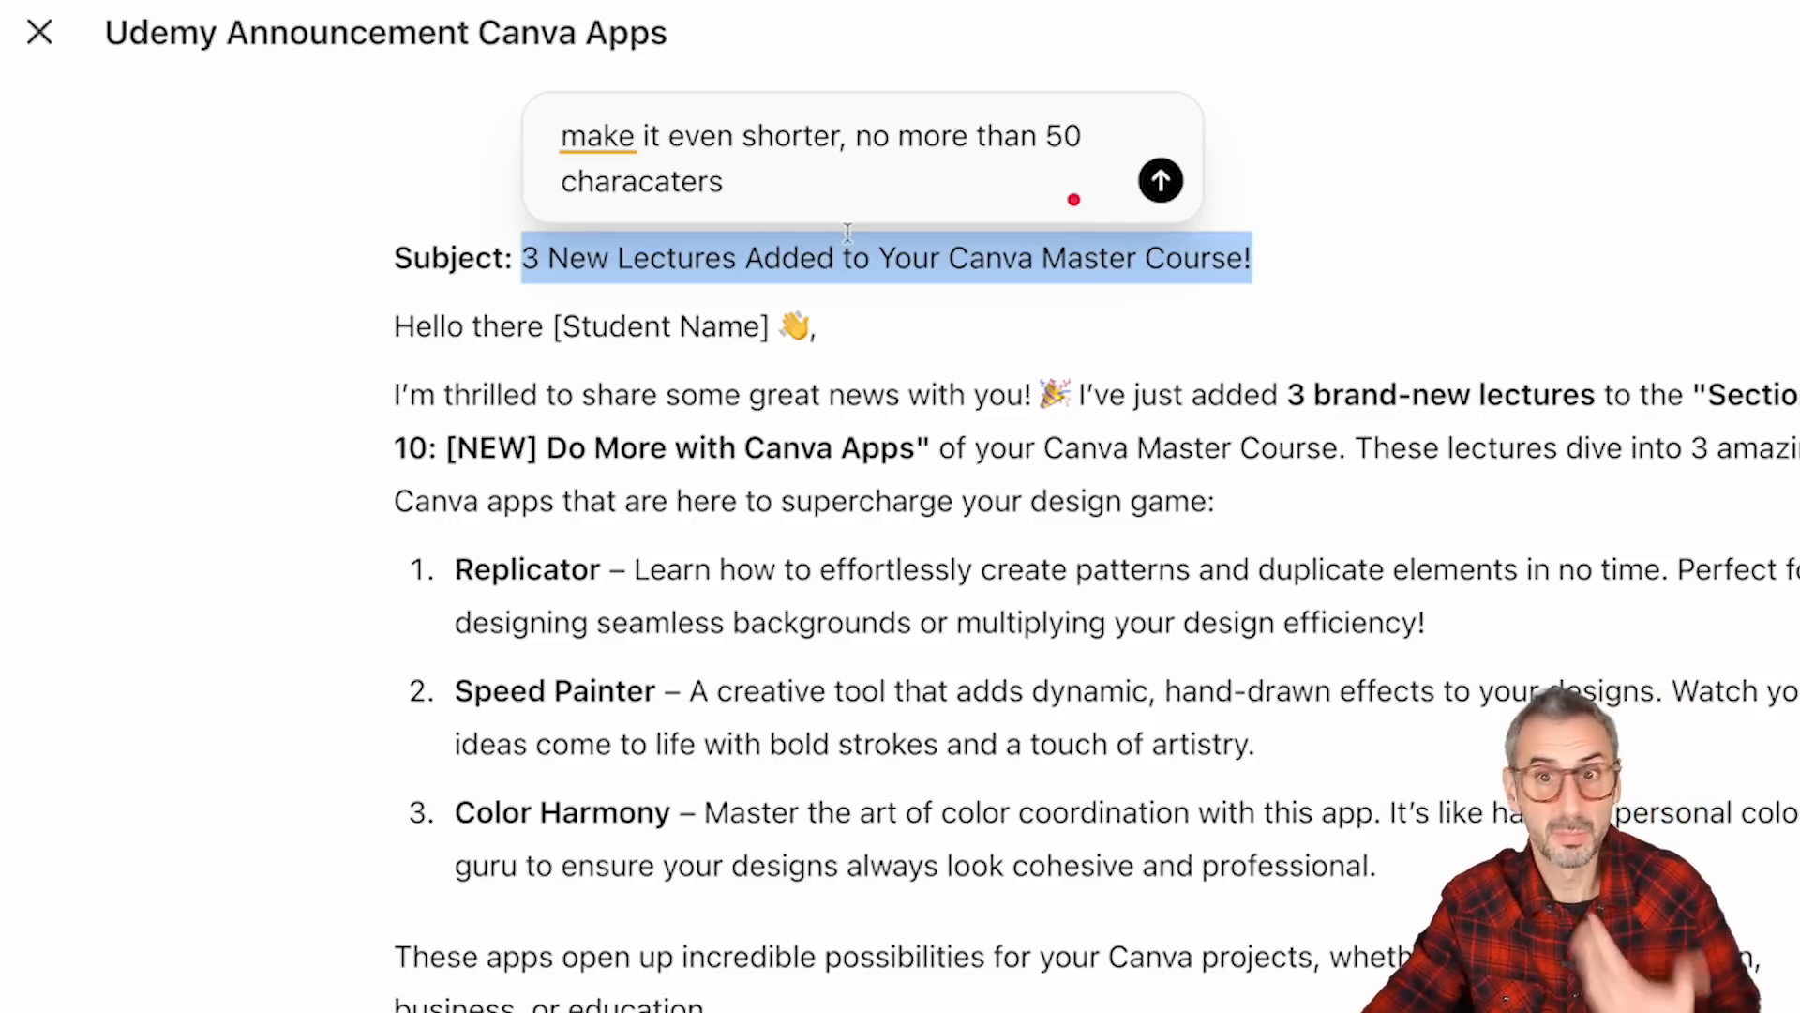
left_click(1160, 182)
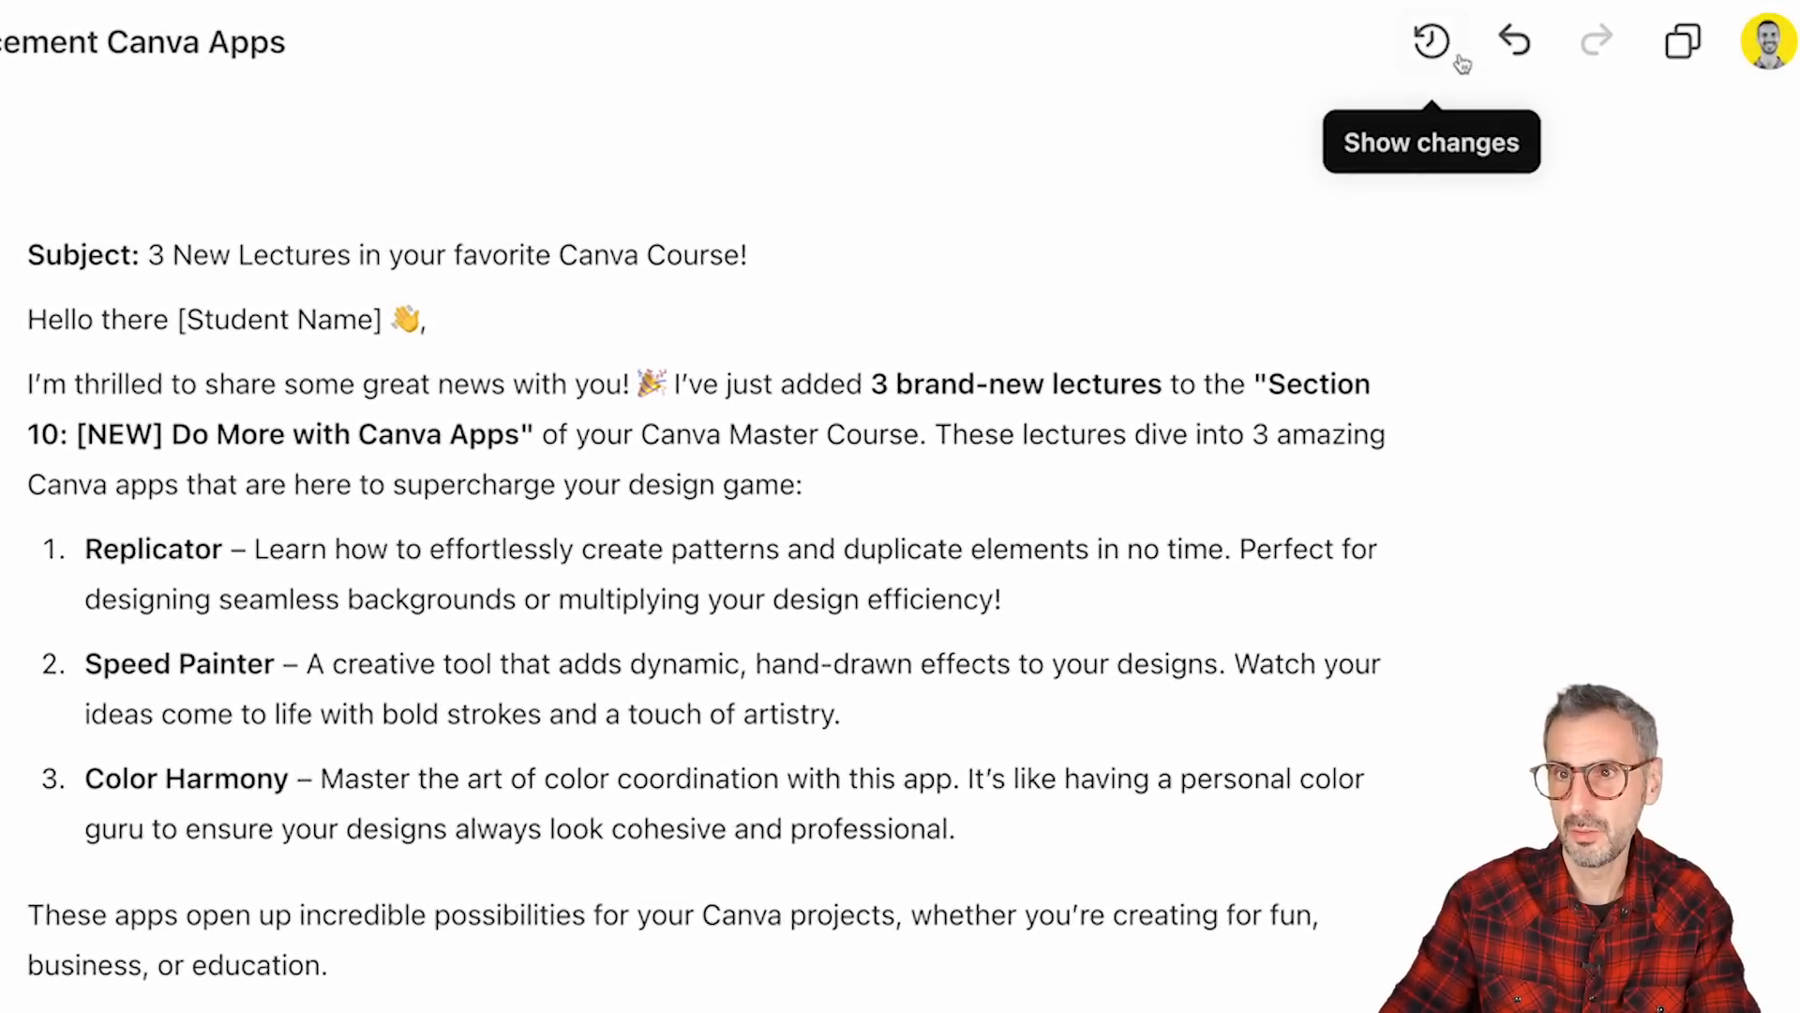
Review the highlighted subject line changes in the current and two earlier versions, and return to the latest version.
left_click(1434, 44)
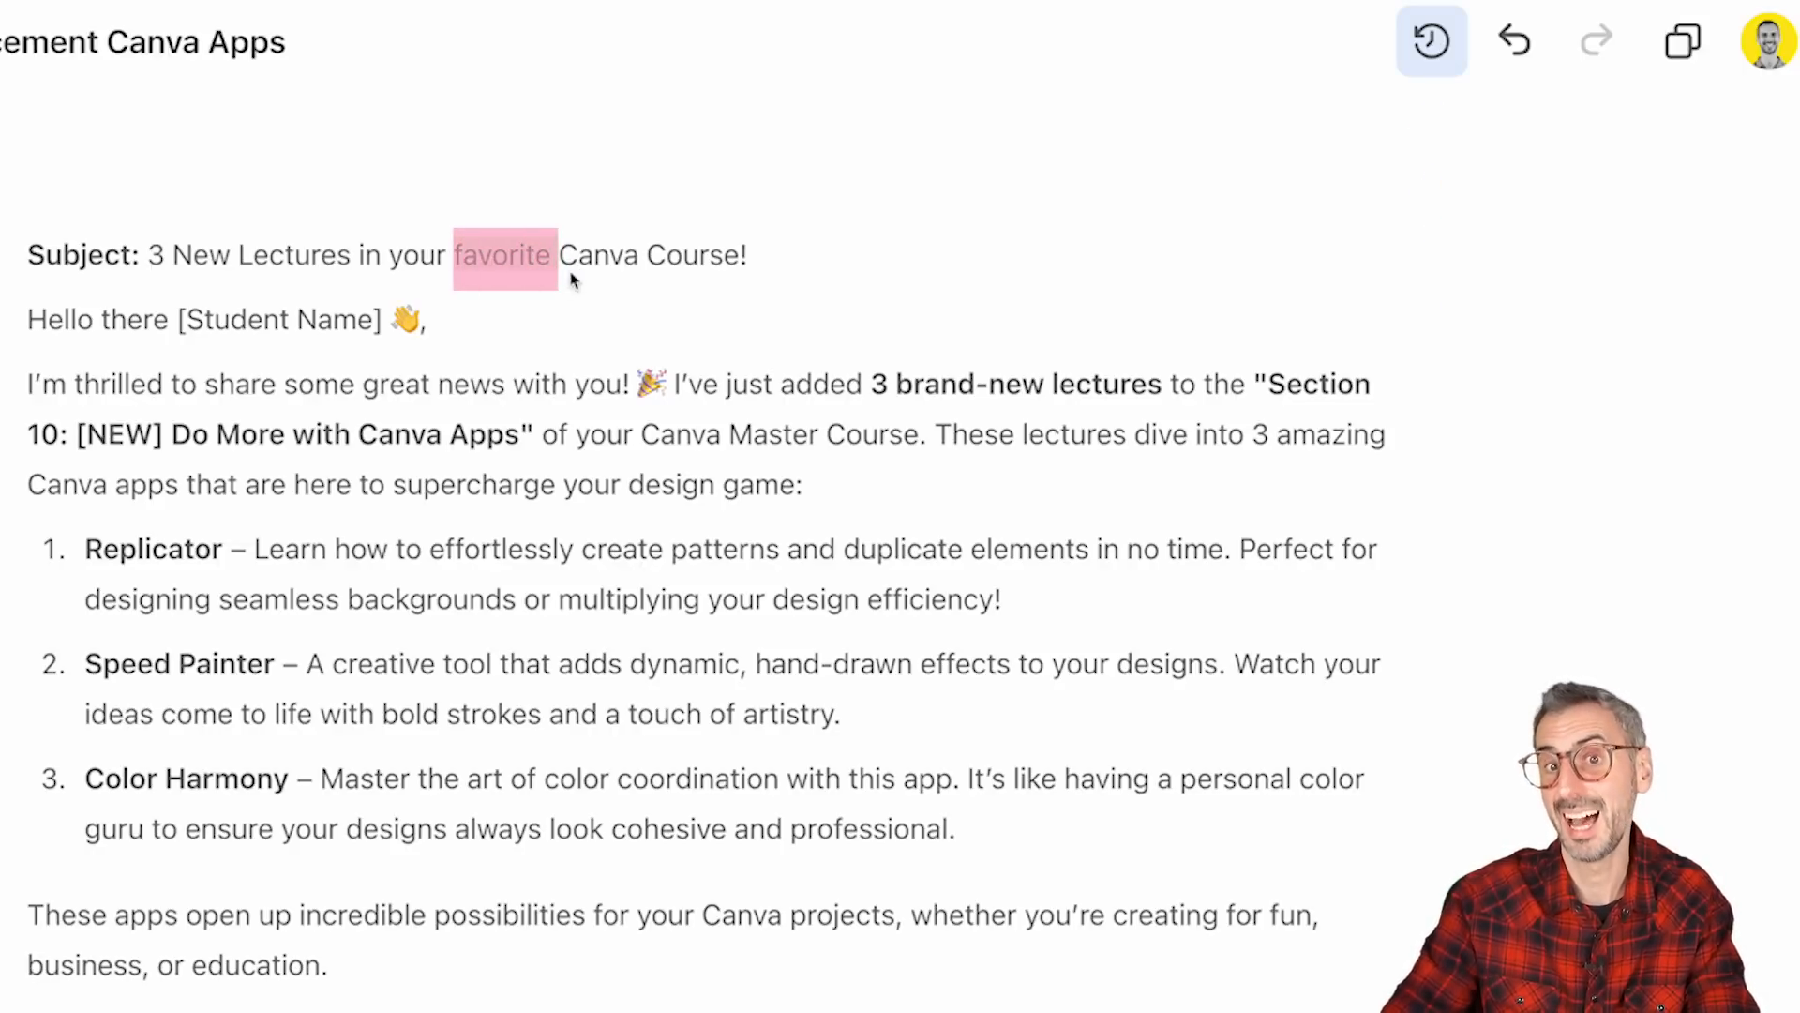
left_click(1432, 42)
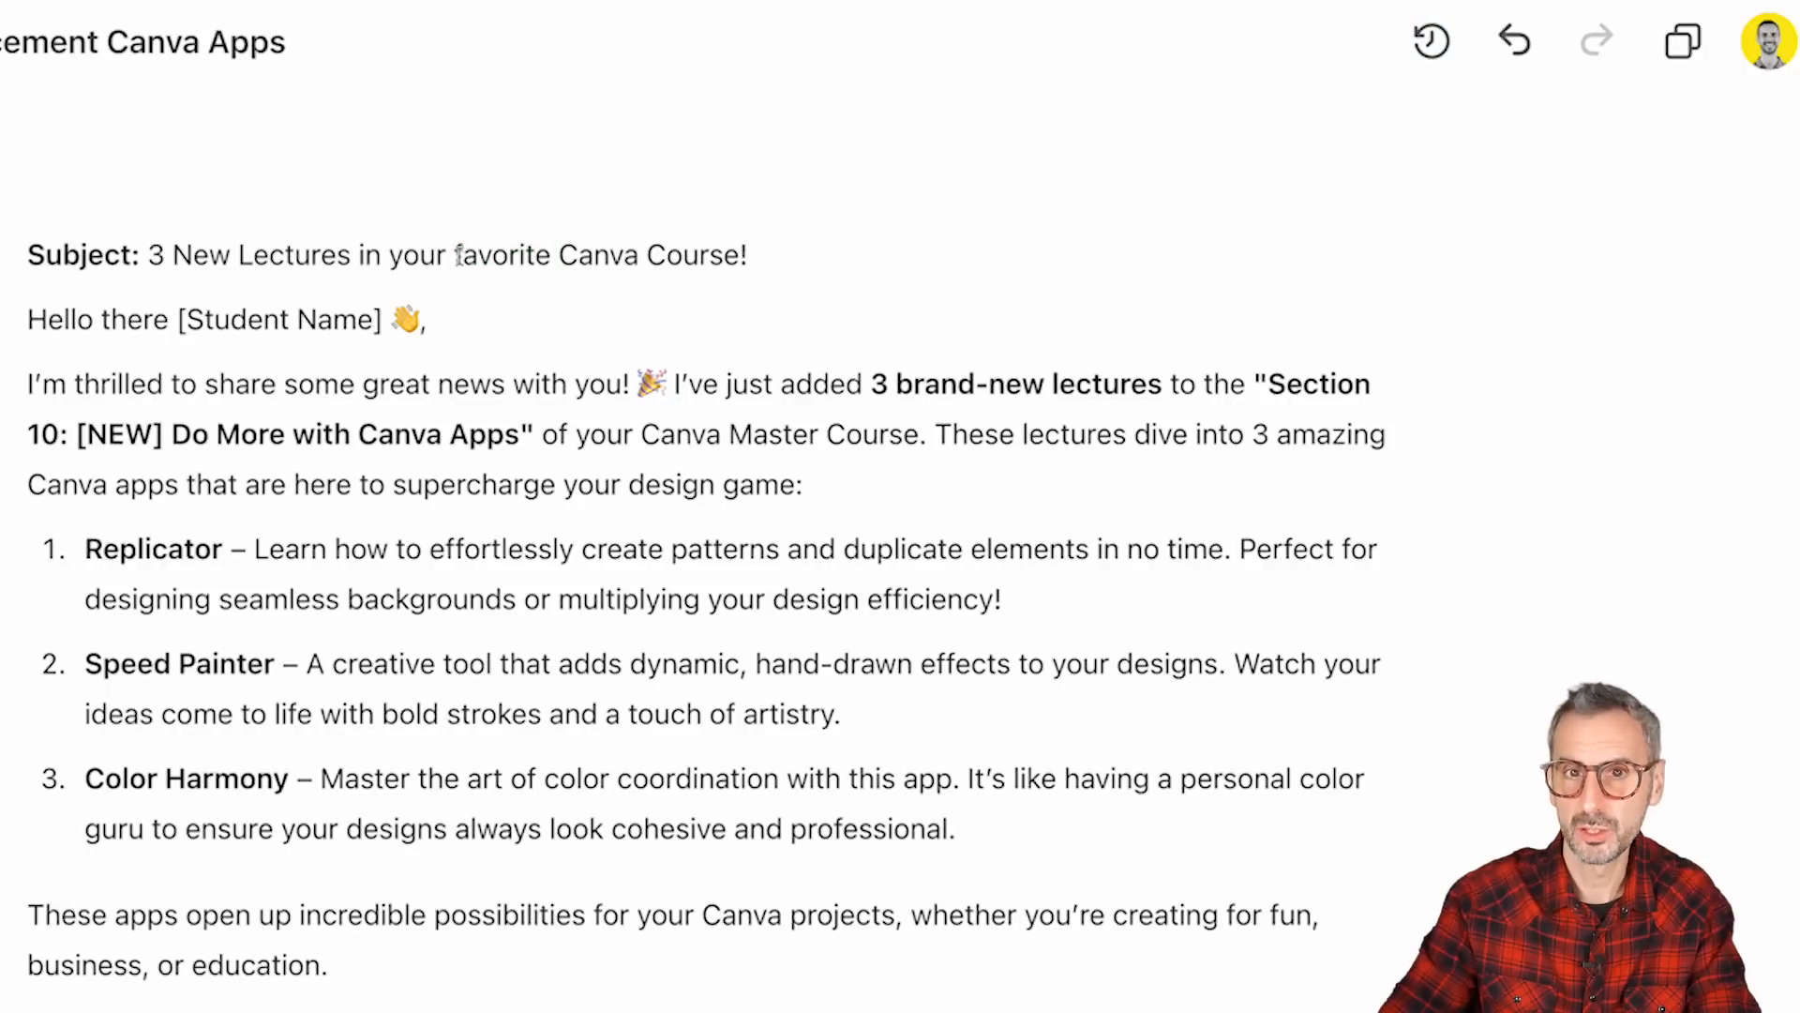
left_click_drag(454, 254, 542, 255)
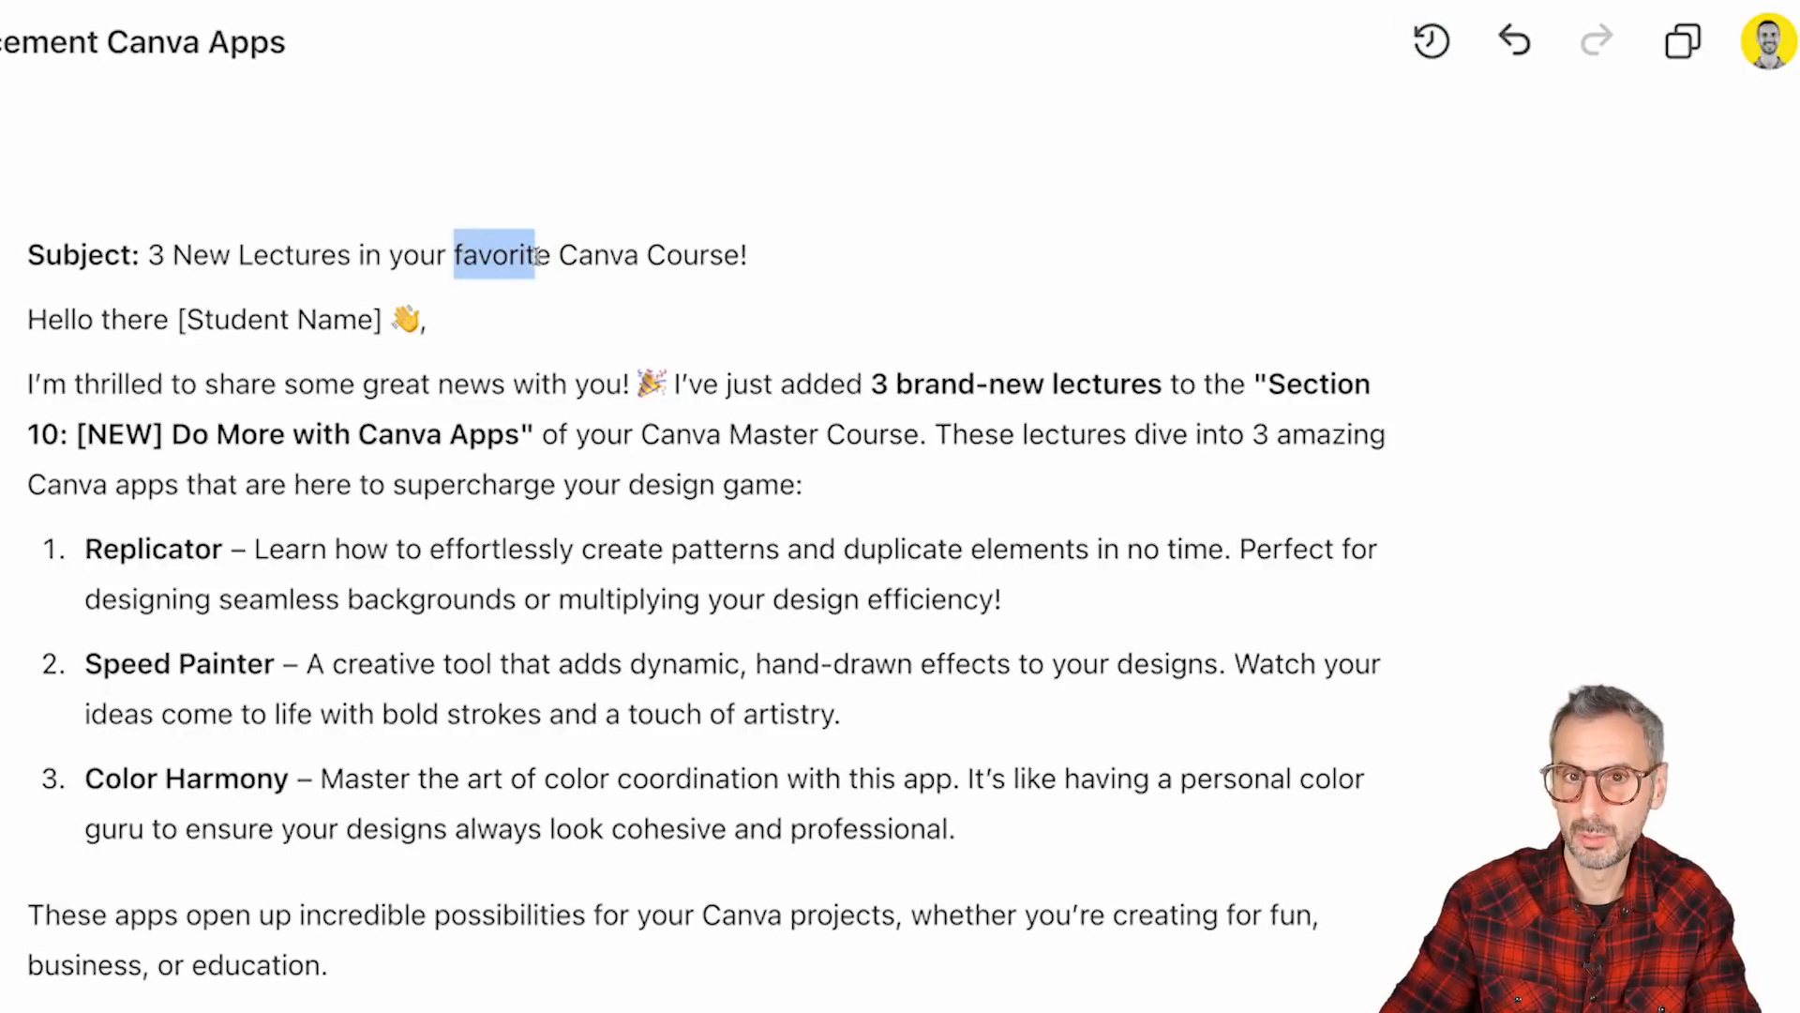
left_click(1426, 40)
left_click(1519, 58)
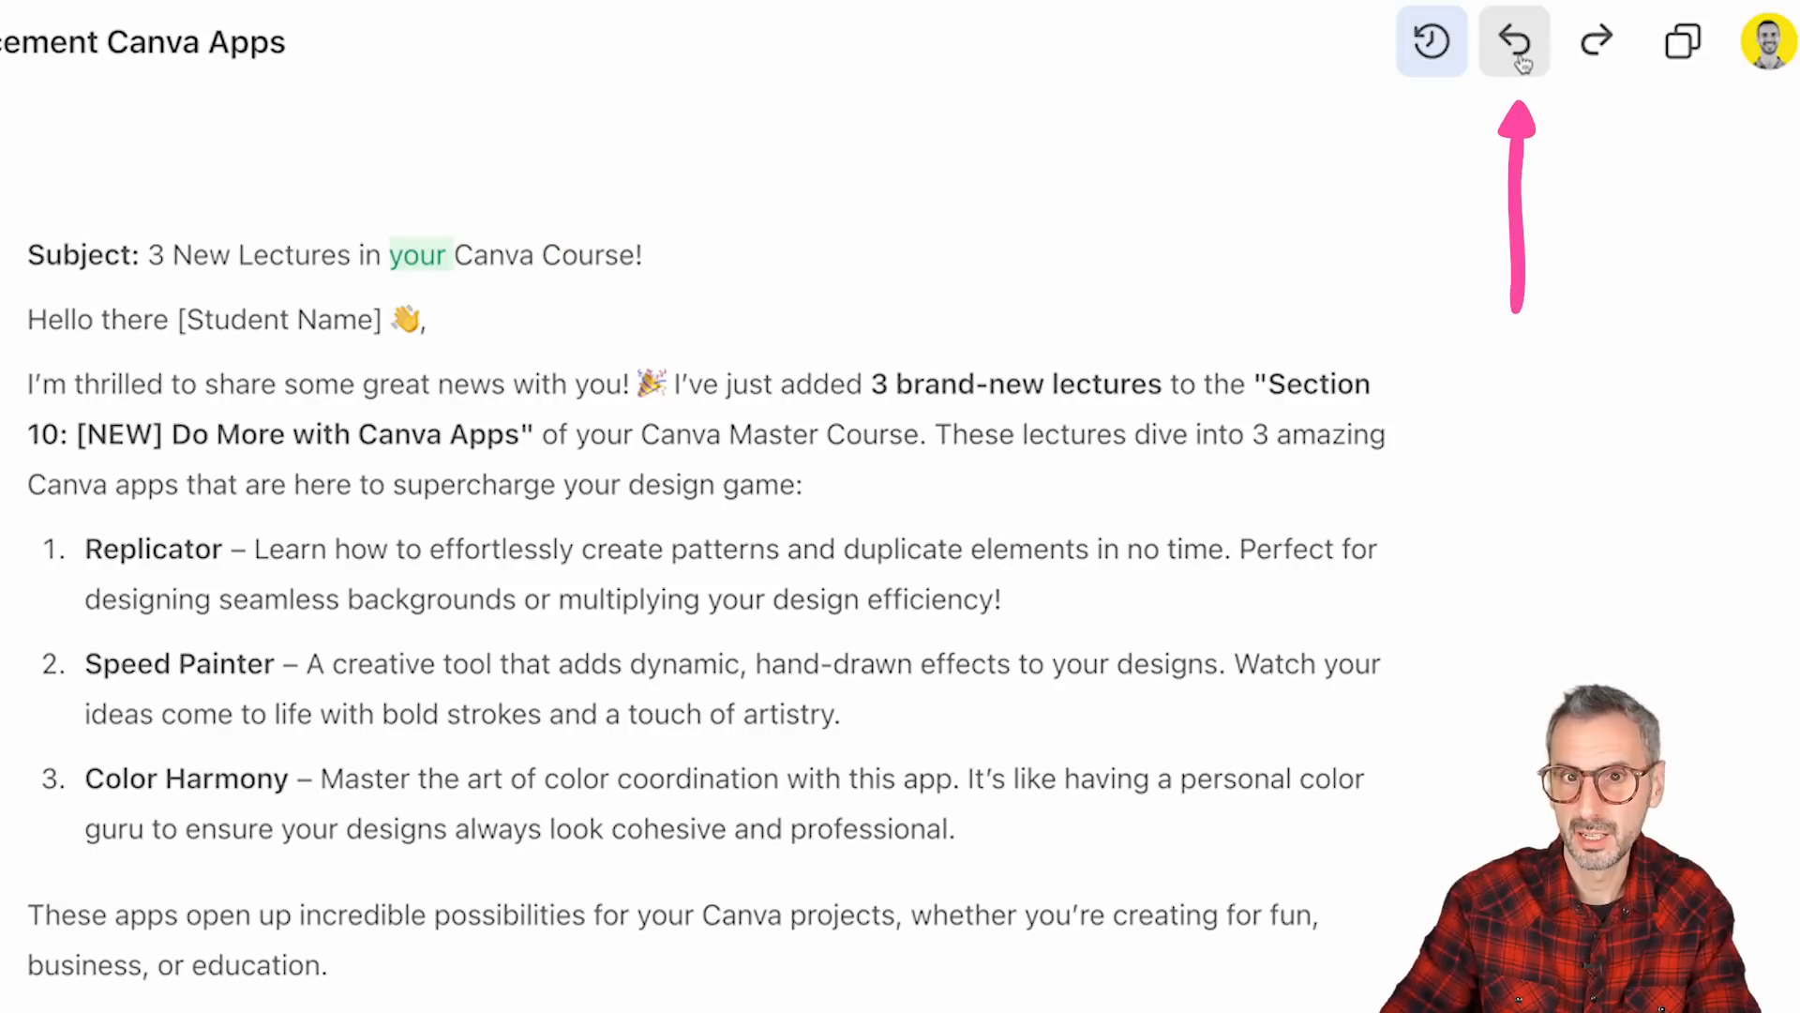
left_click(1519, 58)
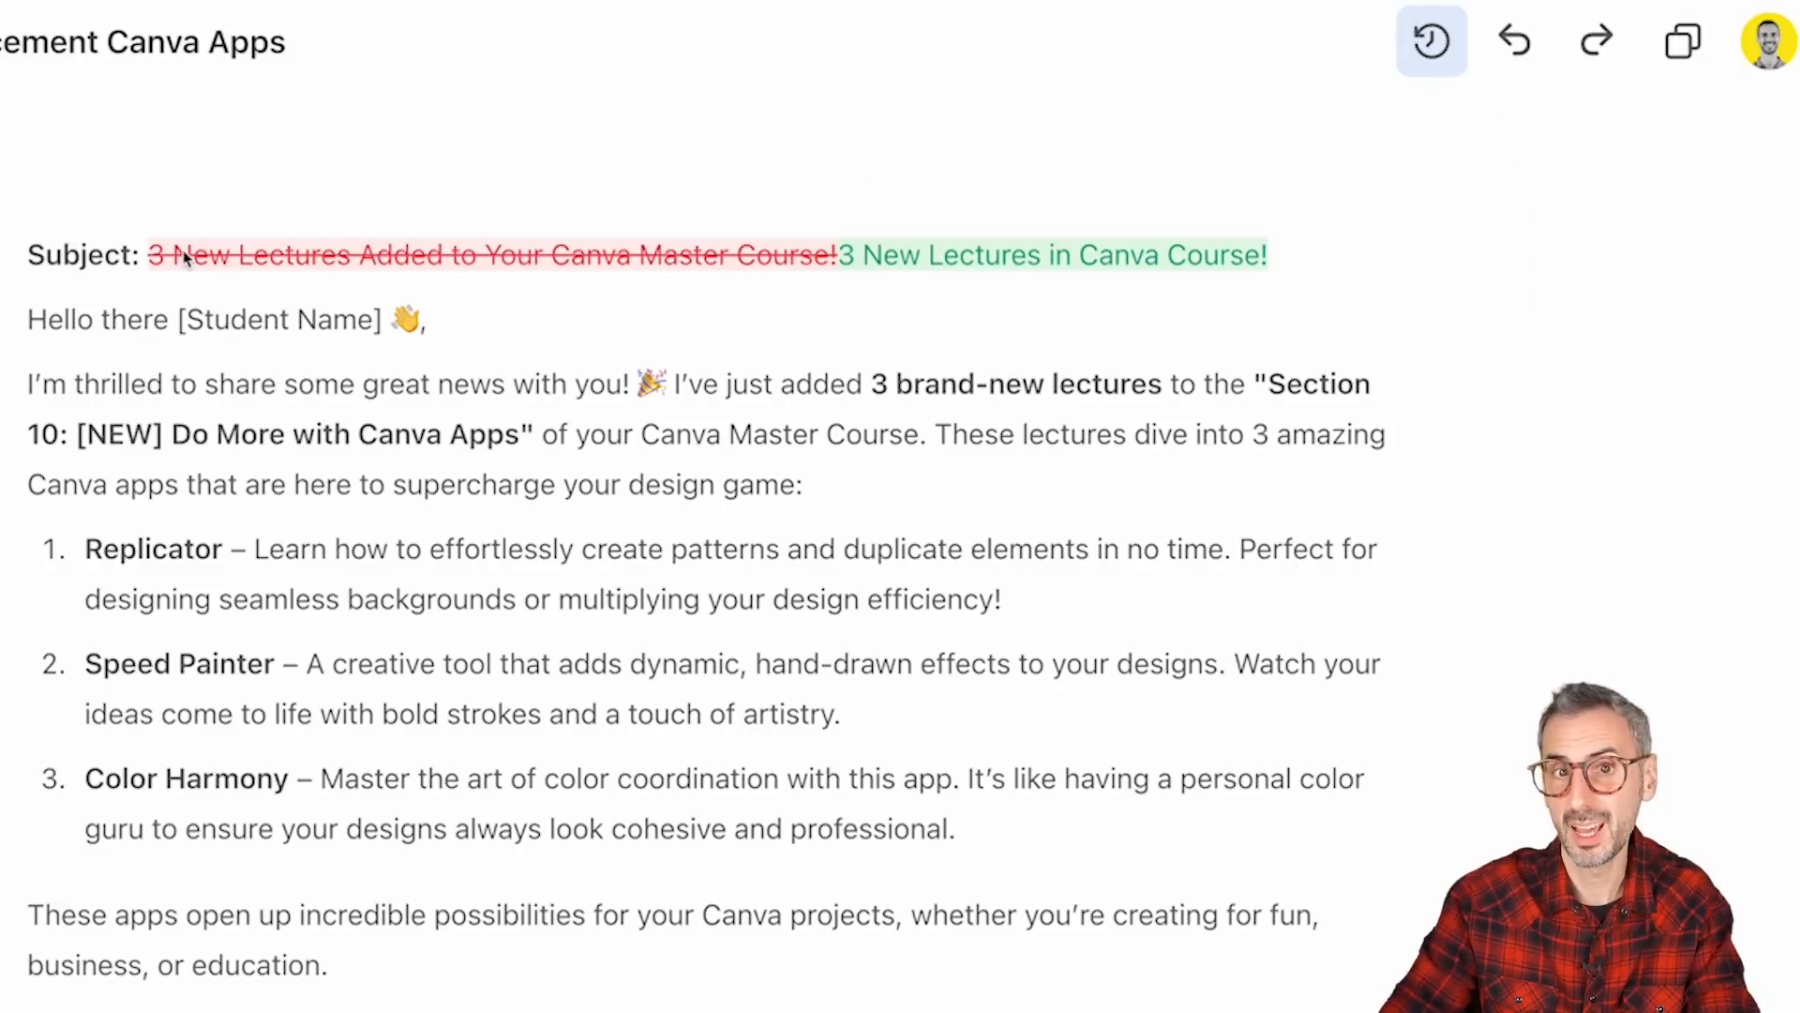
left_click(1597, 40)
left_click(1597, 41)
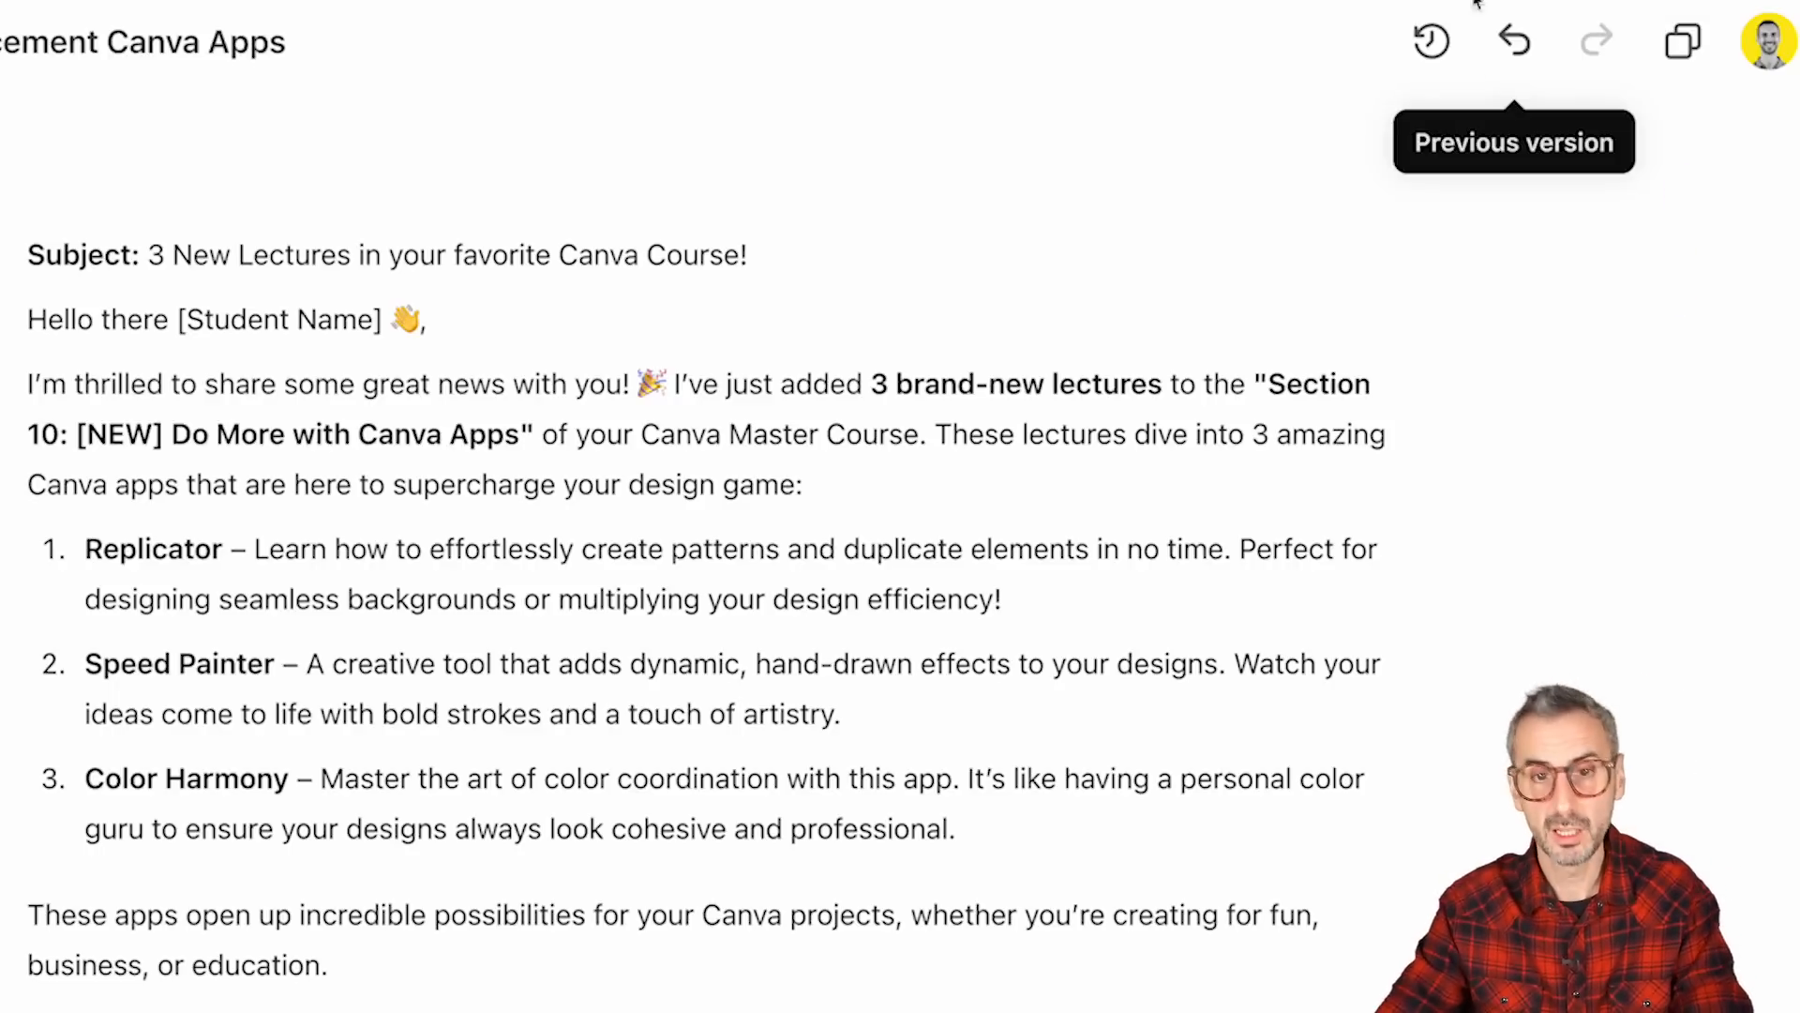
Request suggested edits for the whole announcement and review the comments ChatGPT adds.
scroll(900, 506, "down", 5)
mouse_move(1767, 924)
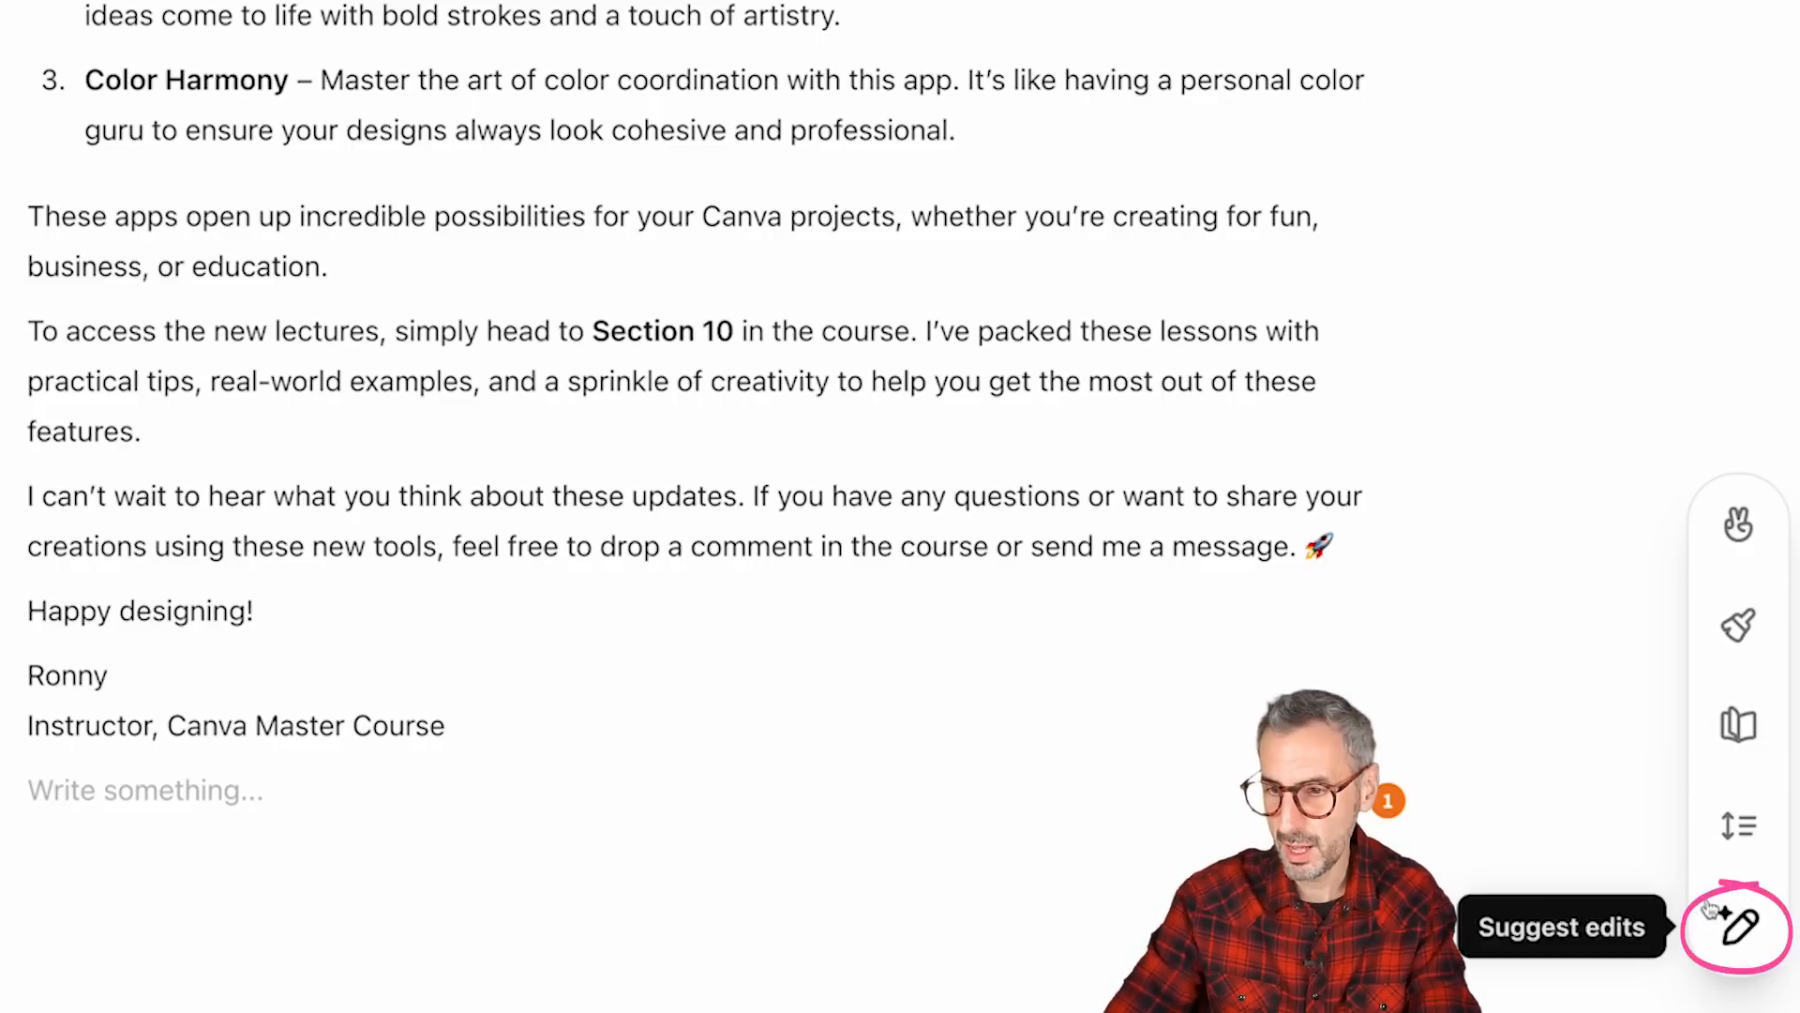
left_click(1741, 928)
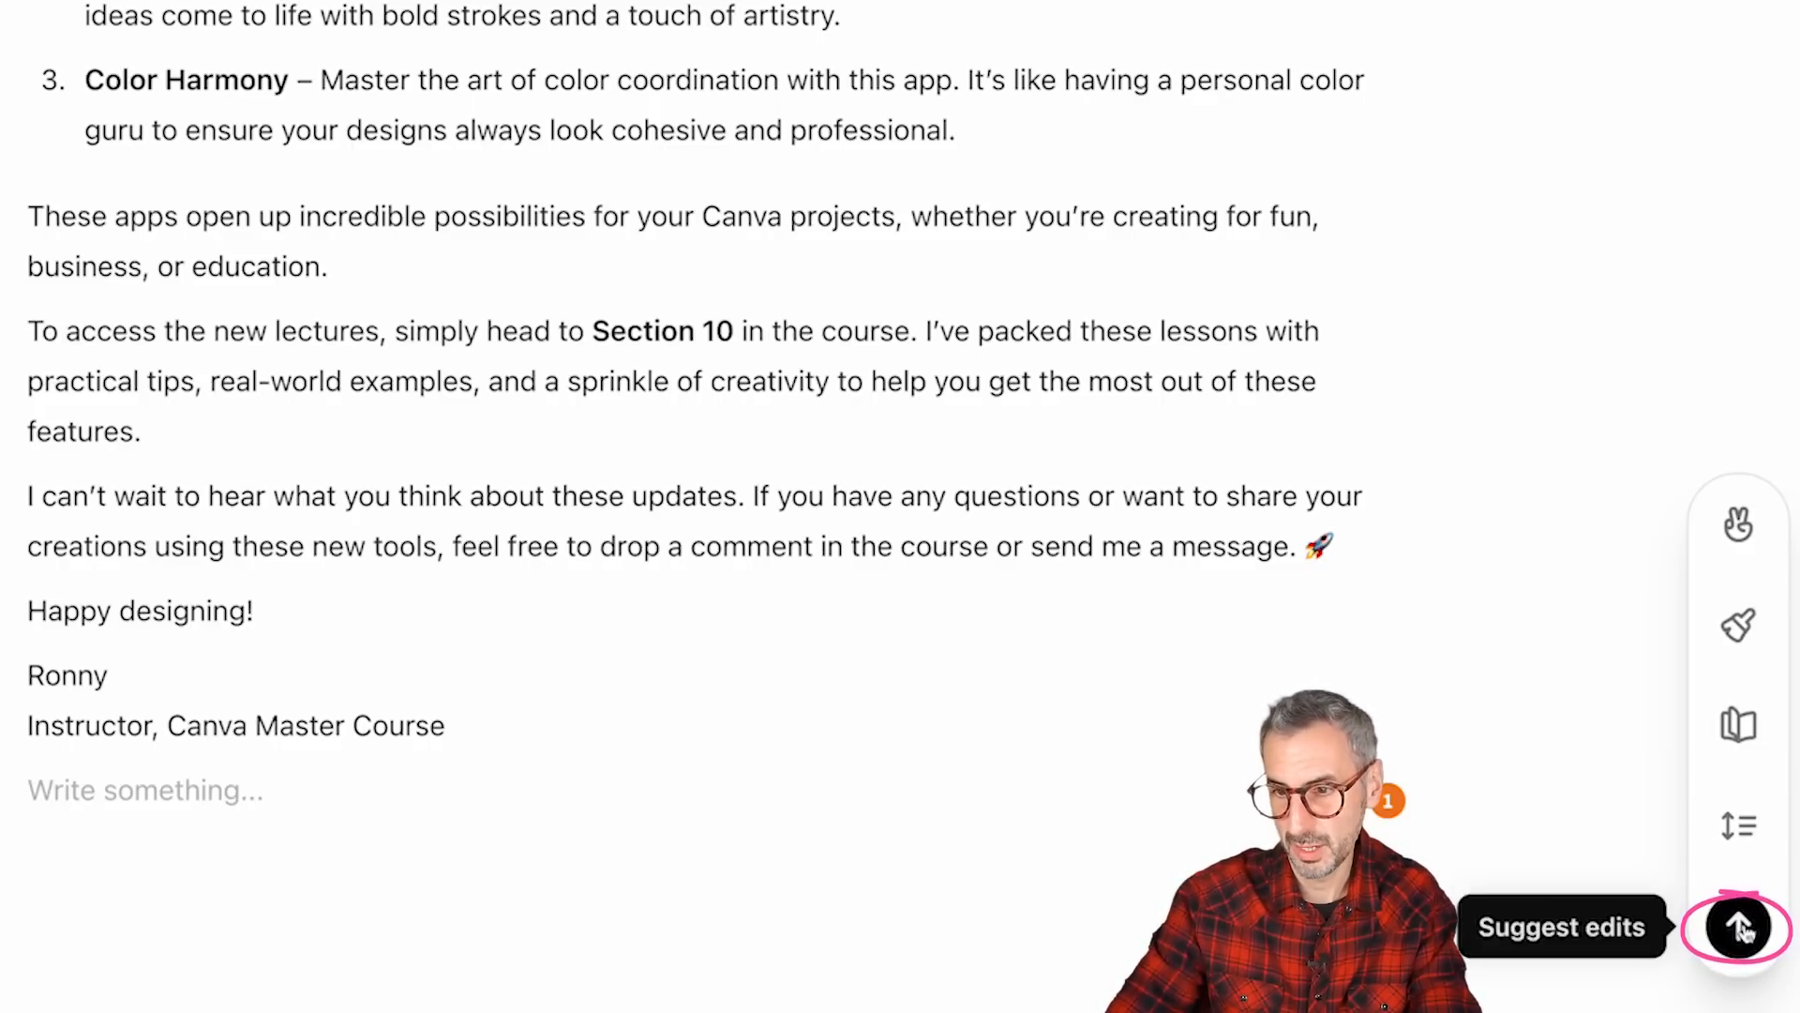
left_click(1740, 924)
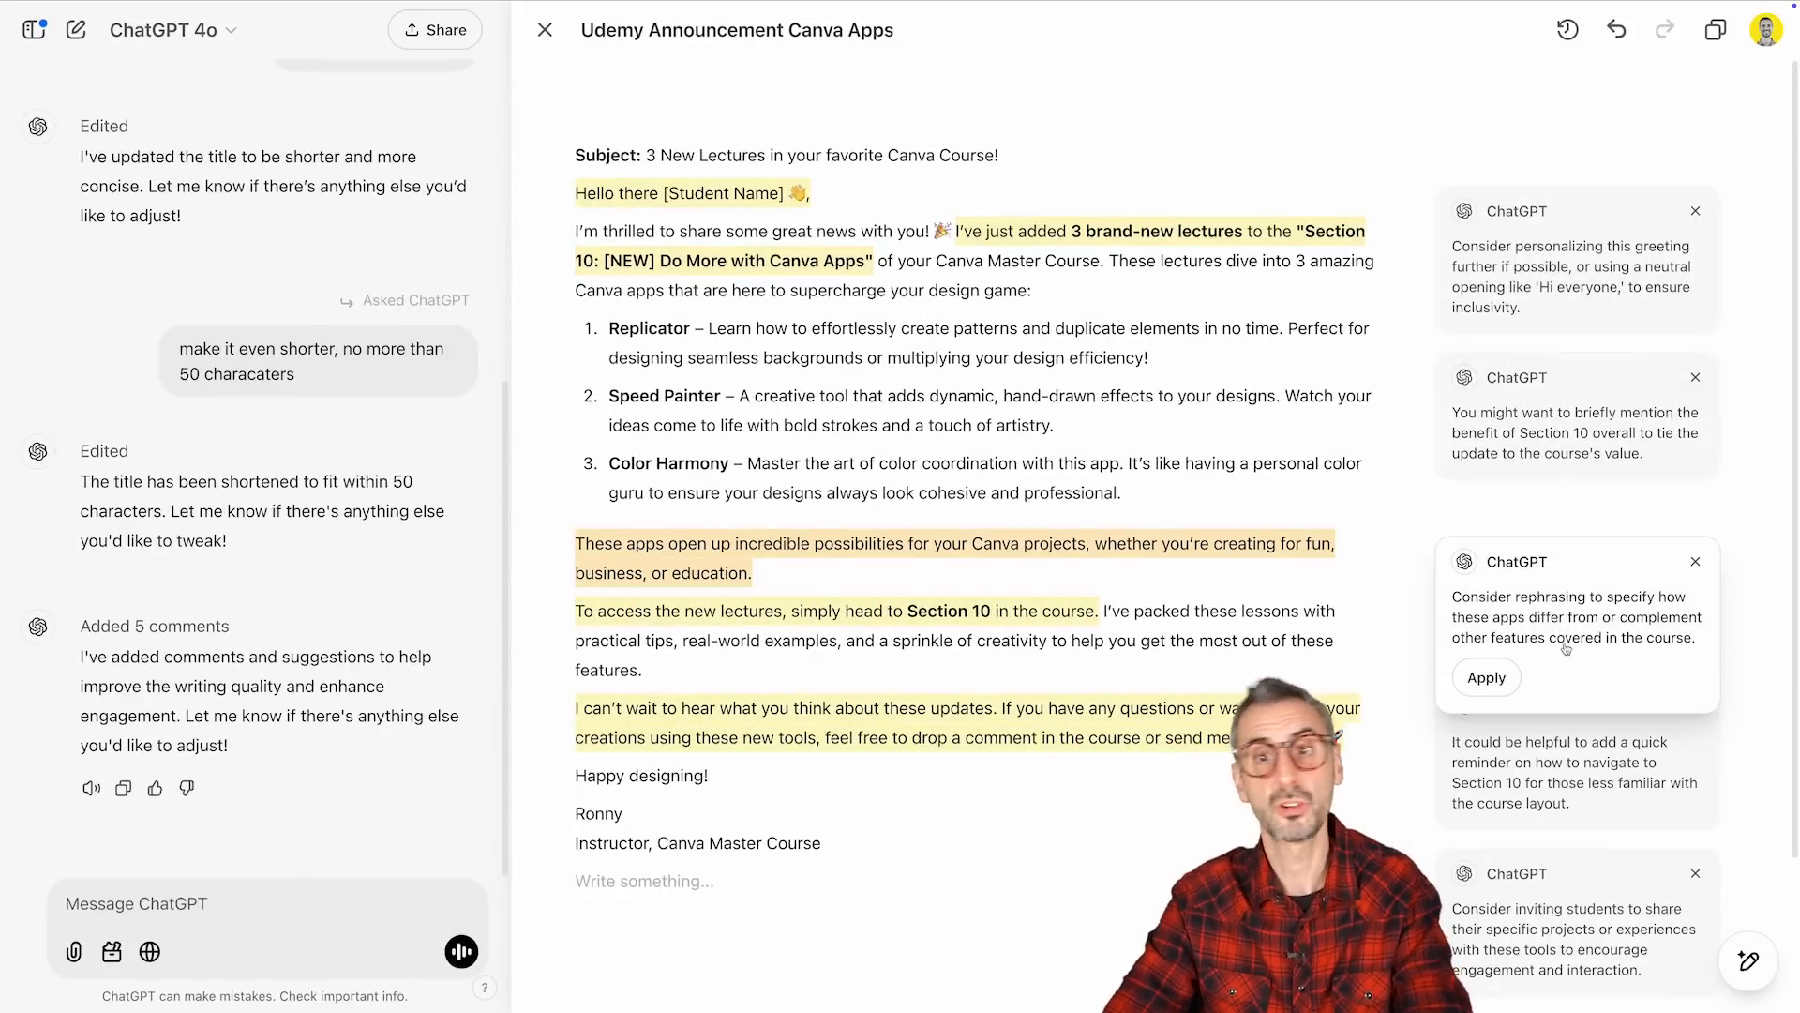
mouse_move(1530, 296)
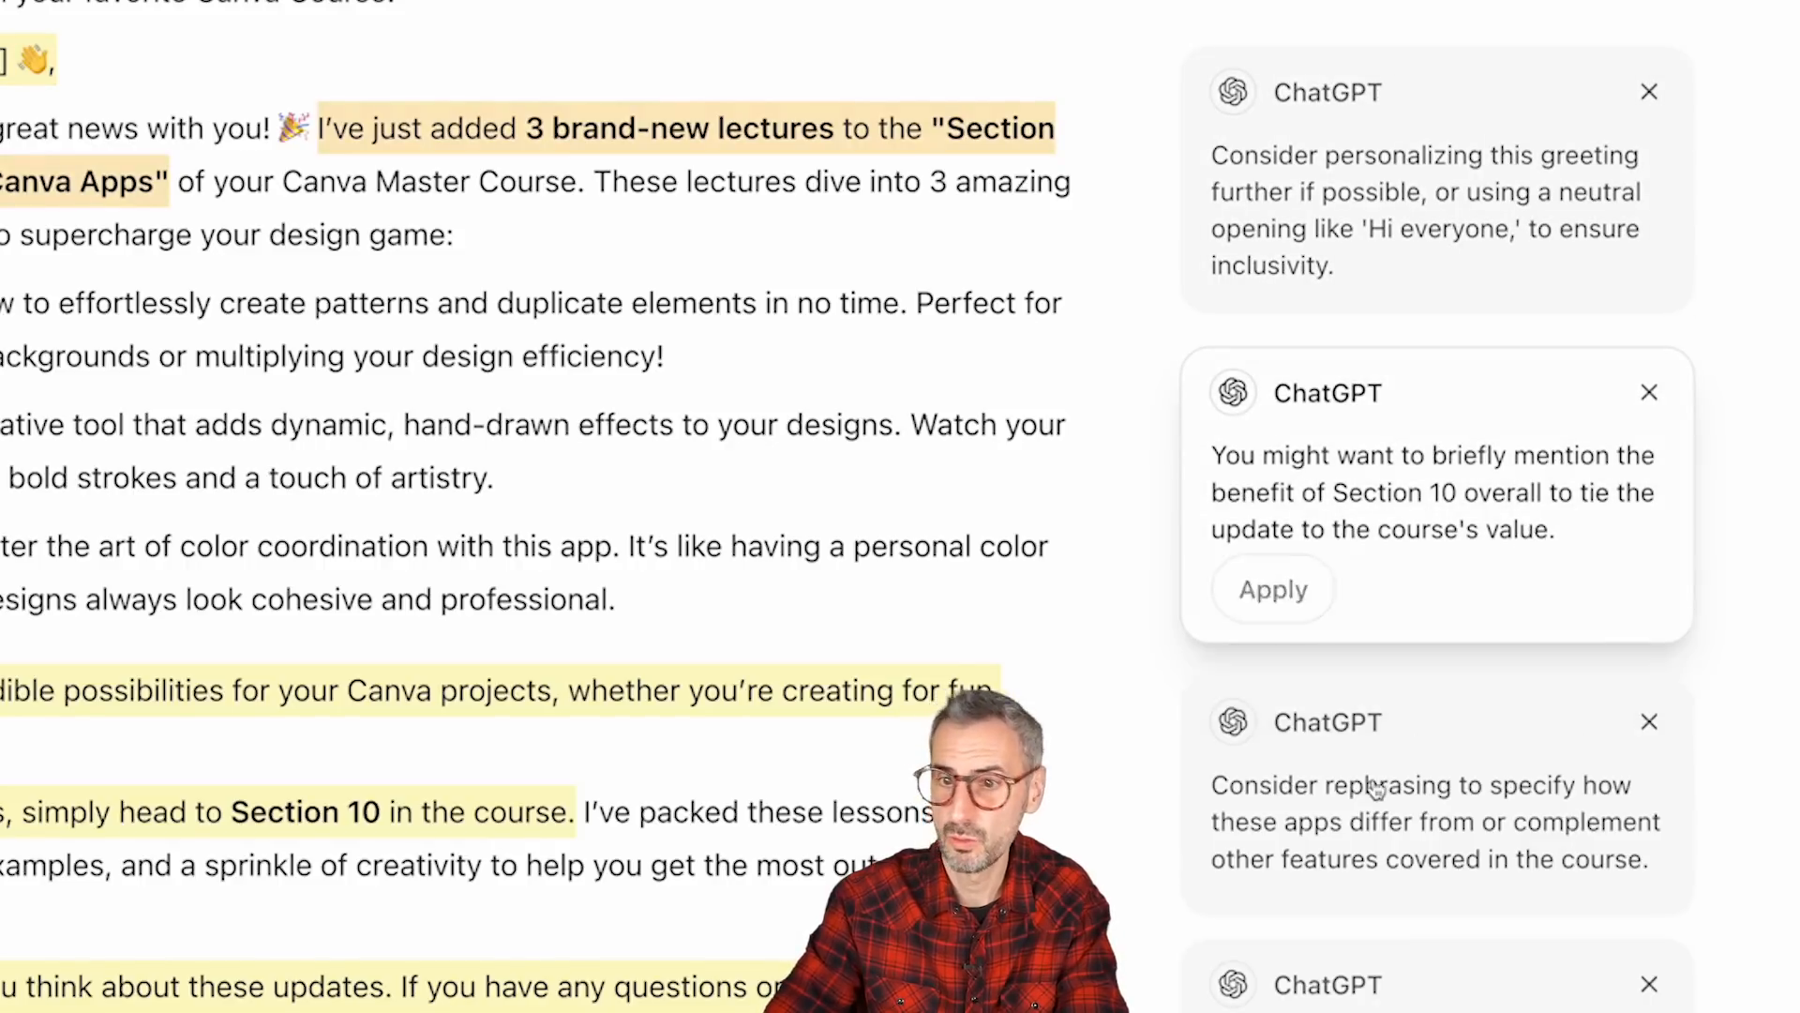
Adjust the announcement's length to Shorter and apply the change to the whole text.
scroll(1384, 745, "down", 2)
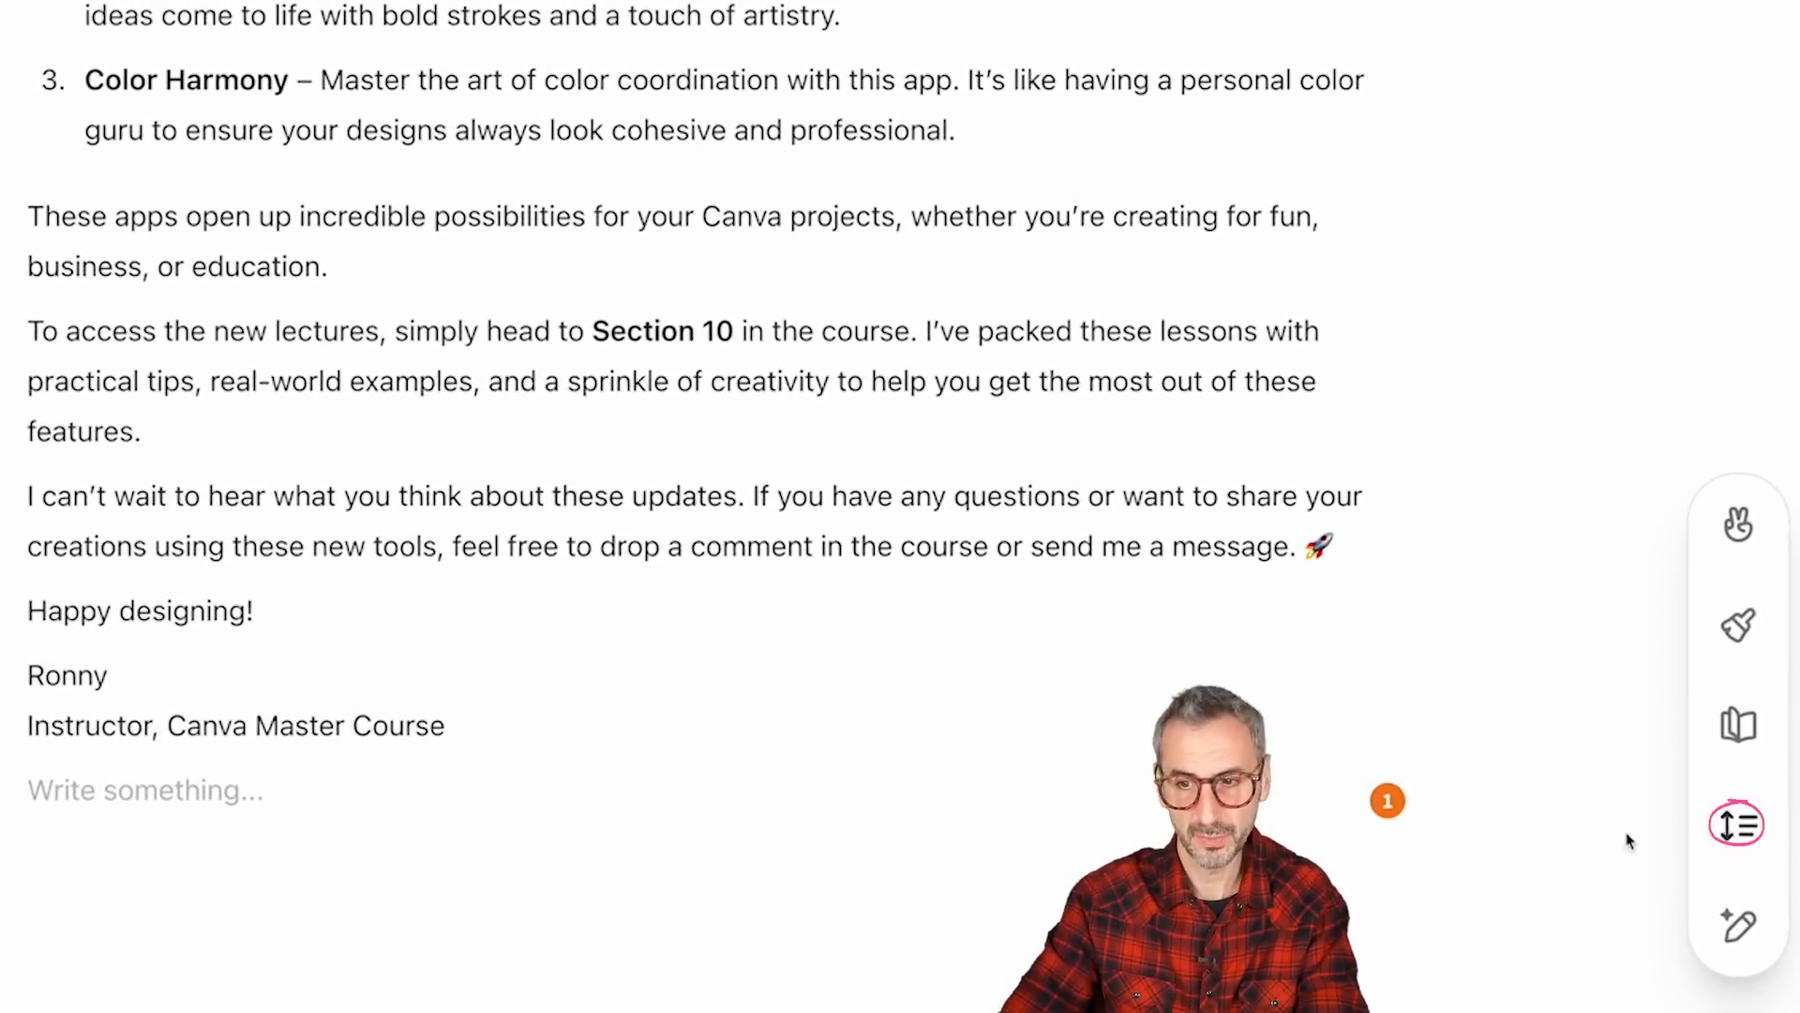
left_click(1751, 831)
mouse_move(1746, 733)
left_mouse_down()
mouse_move(1753, 495)
mouse_move(1749, 769)
mouse_move(1794, 963)
mouse_move(1763, 914)
mouse_move(1767, 727)
mouse_move(1736, 738)
left_mouse_up()
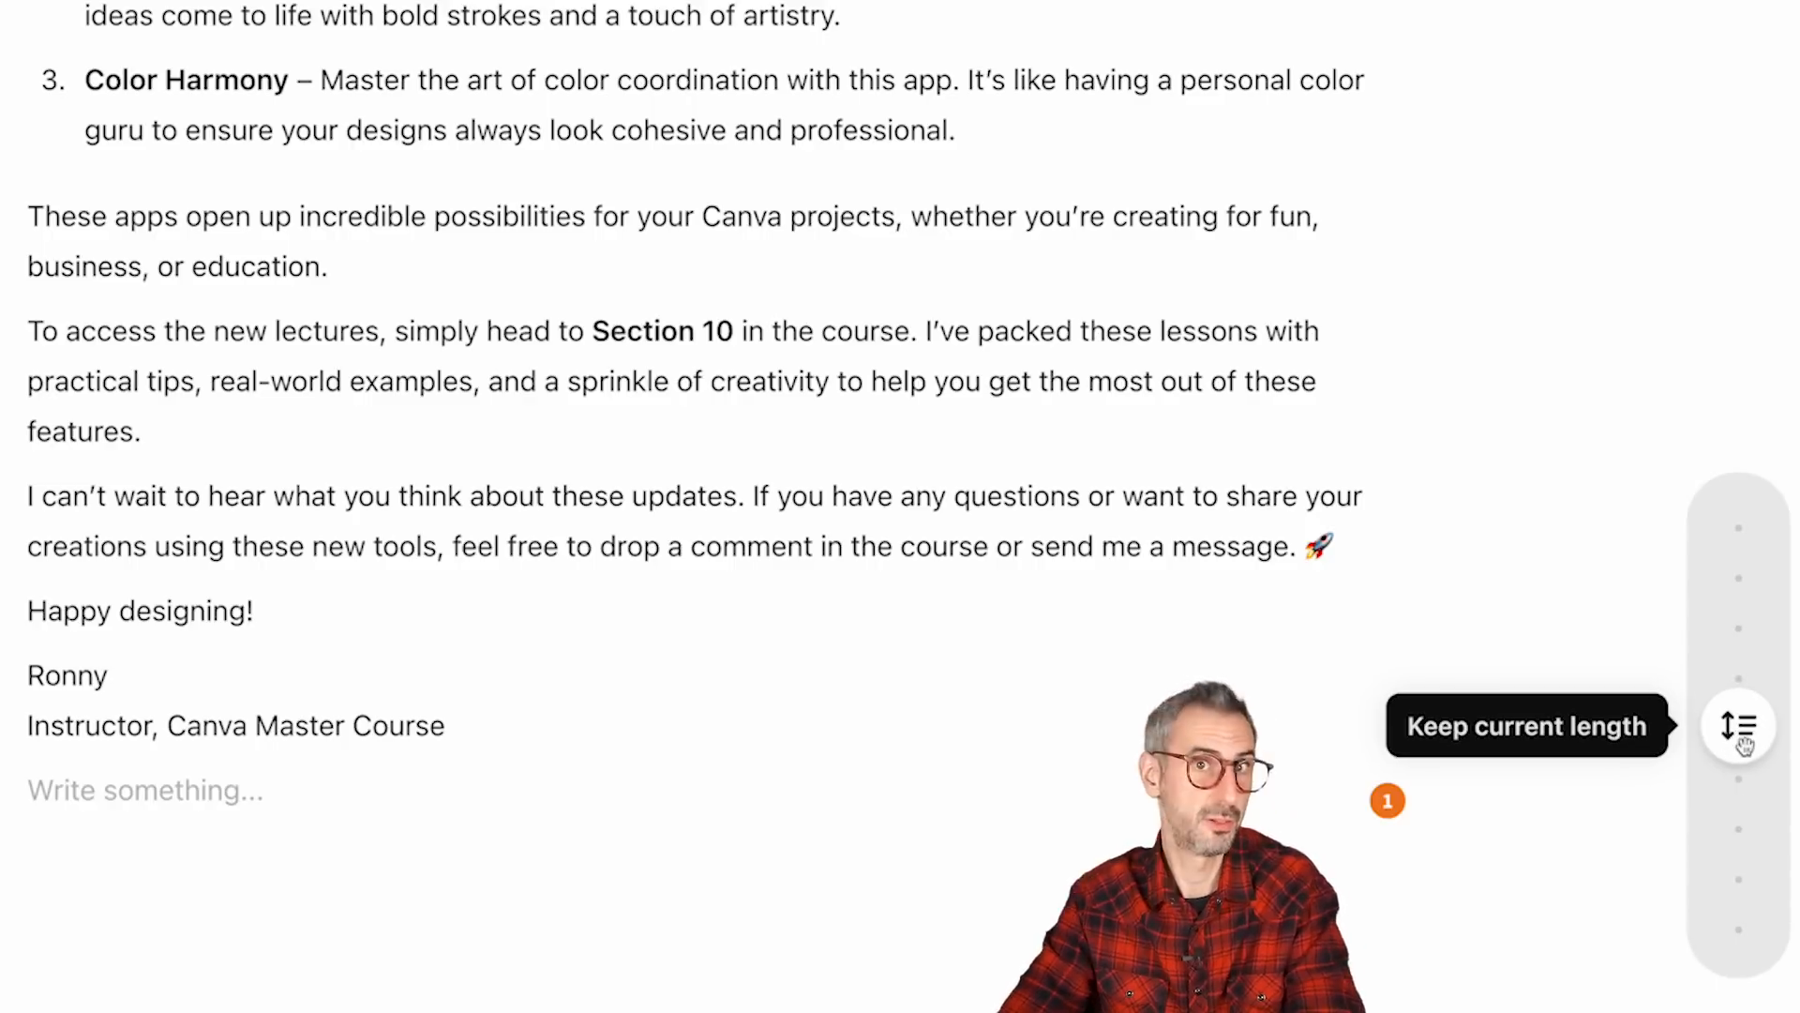
left_click_drag(1741, 738, 1750, 817)
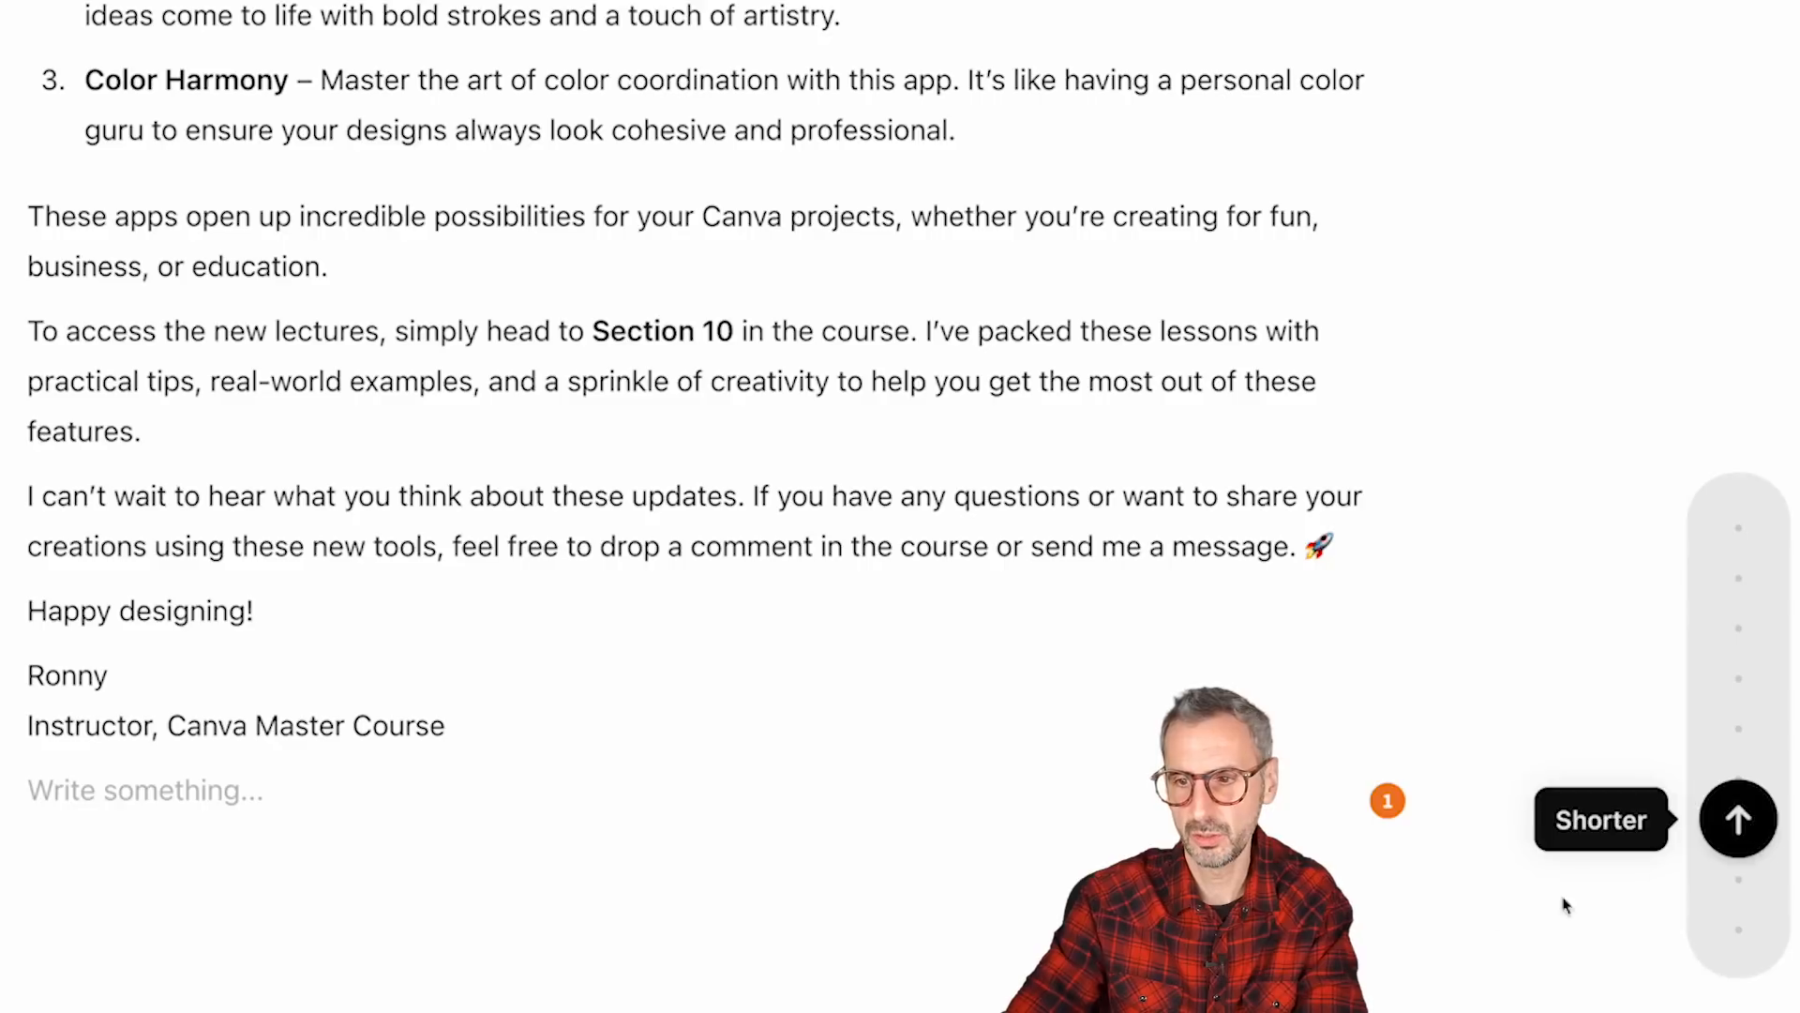
left_click(1740, 818)
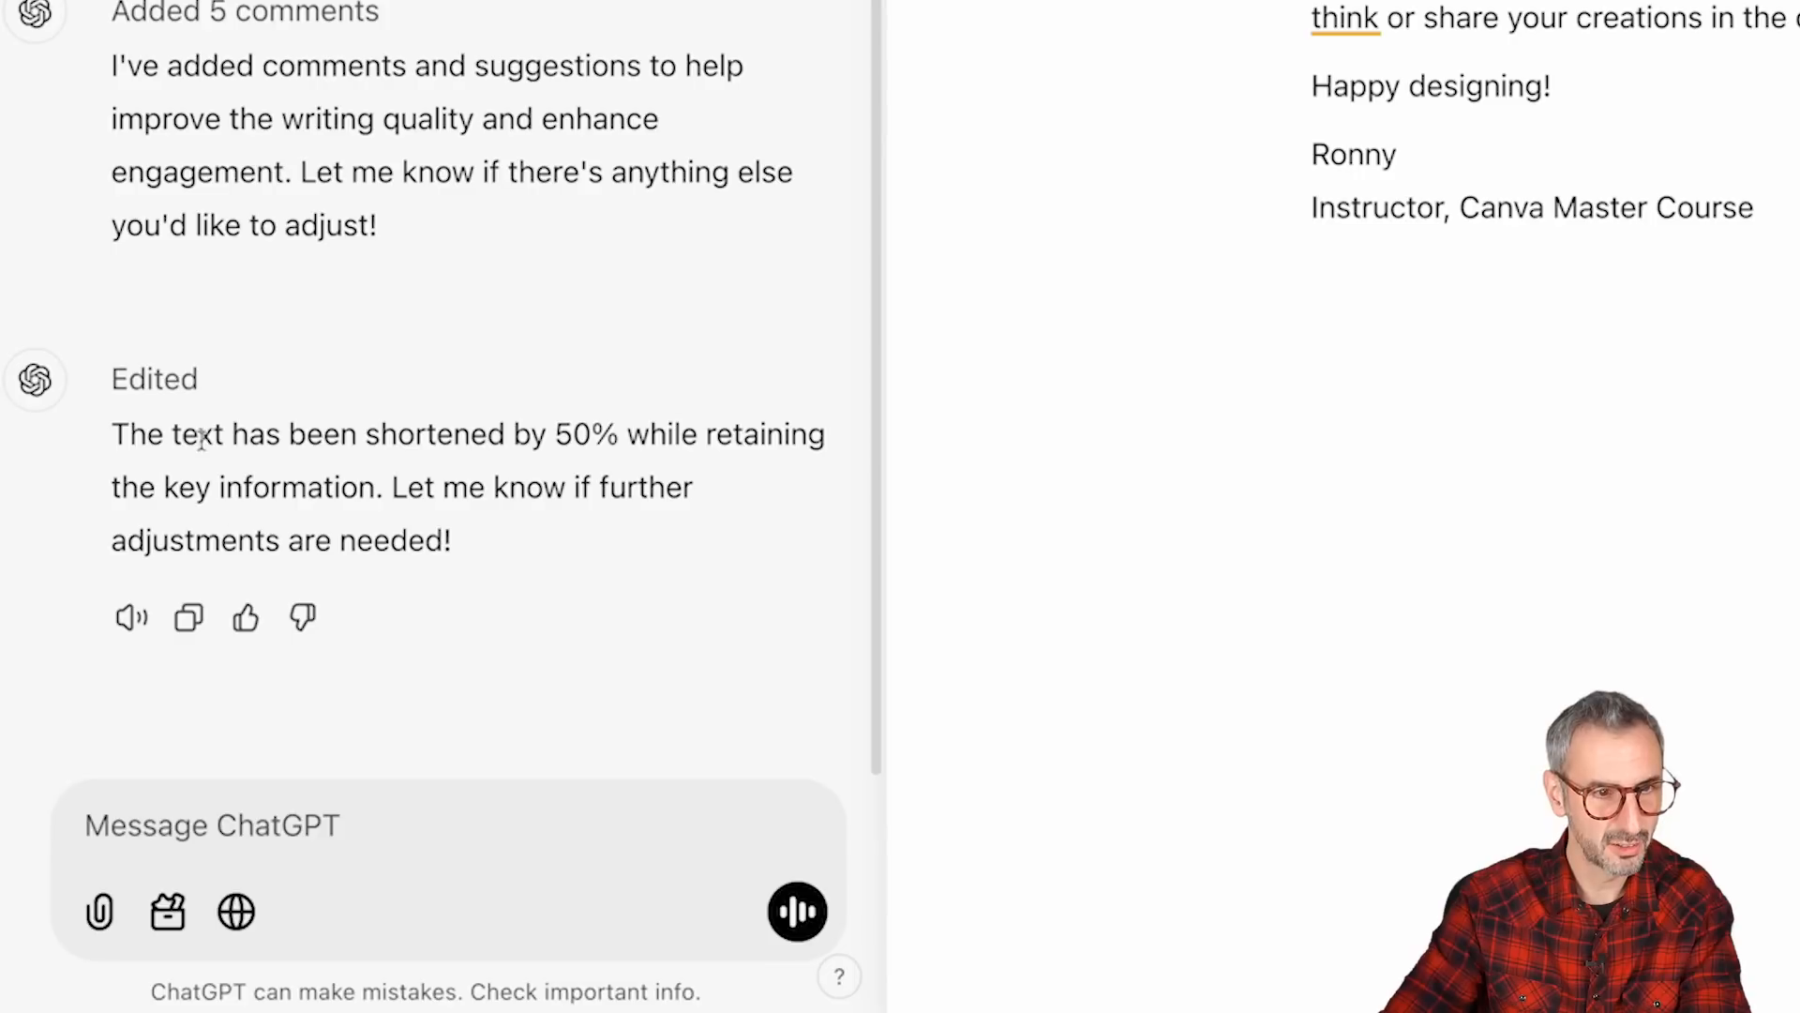
Restore the announcement version from before the text was shortened.
left_click_drag(553, 436, 619, 435)
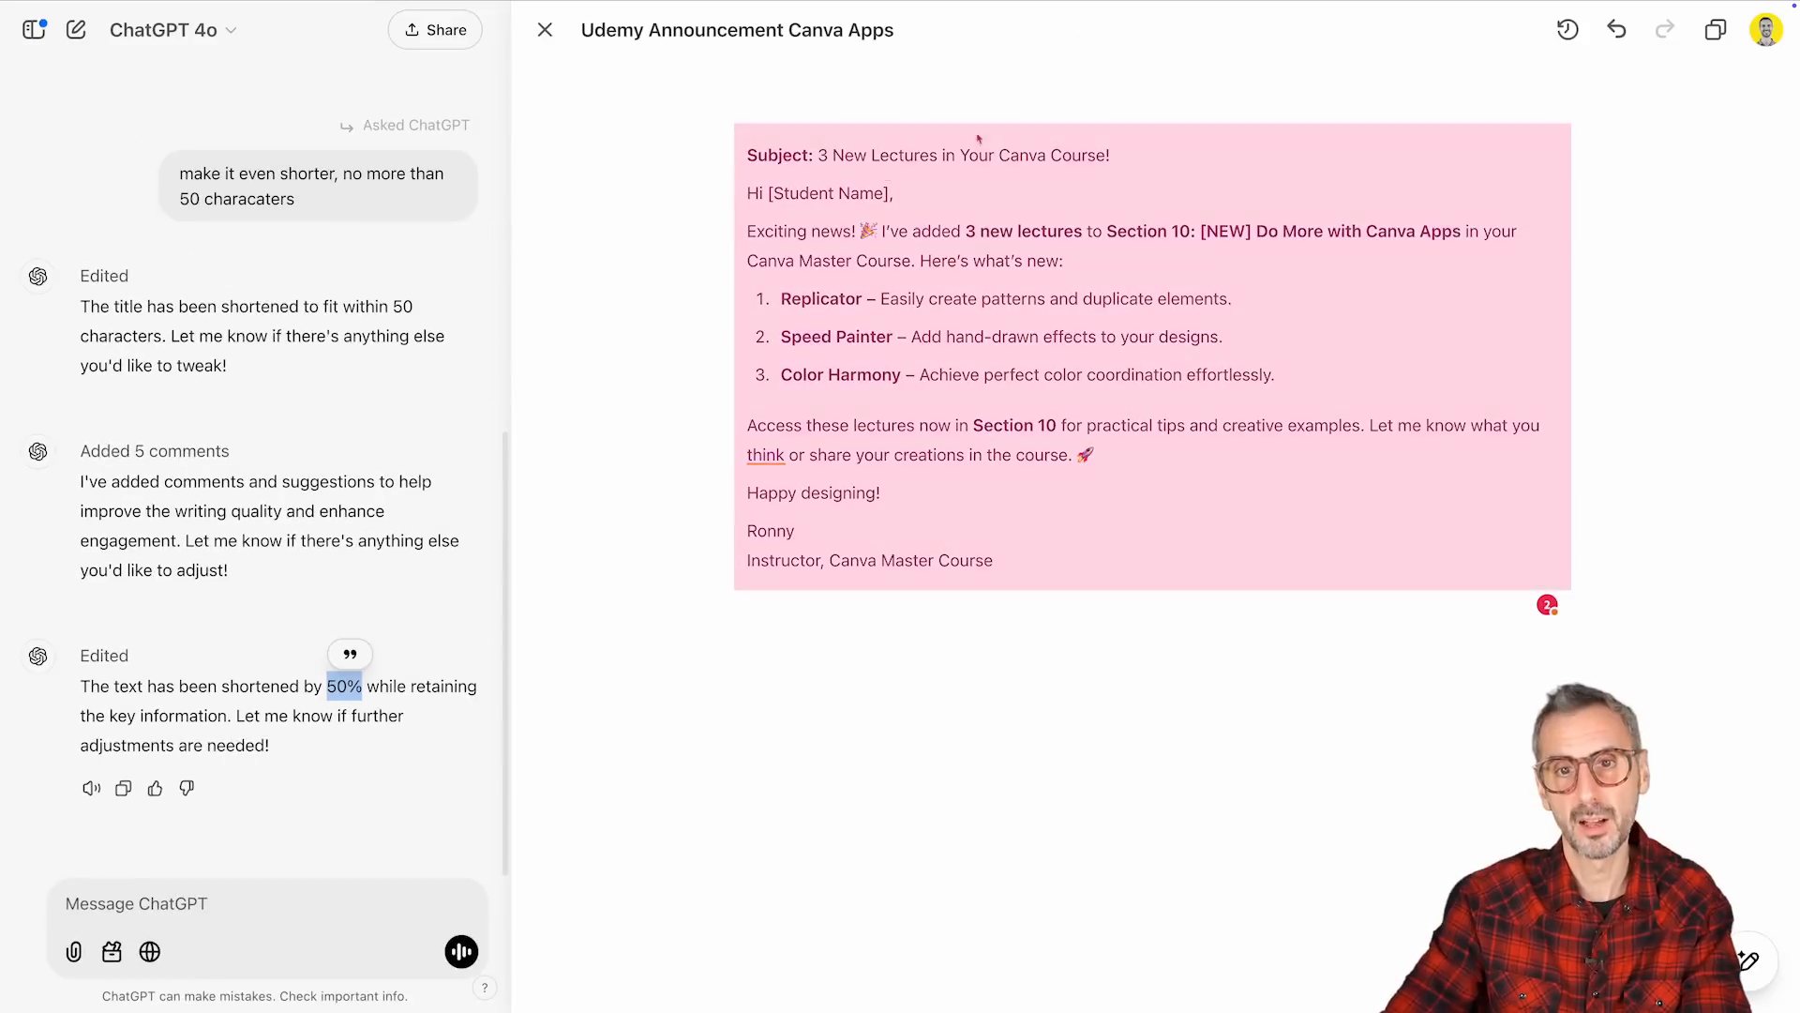
left_click(1617, 29)
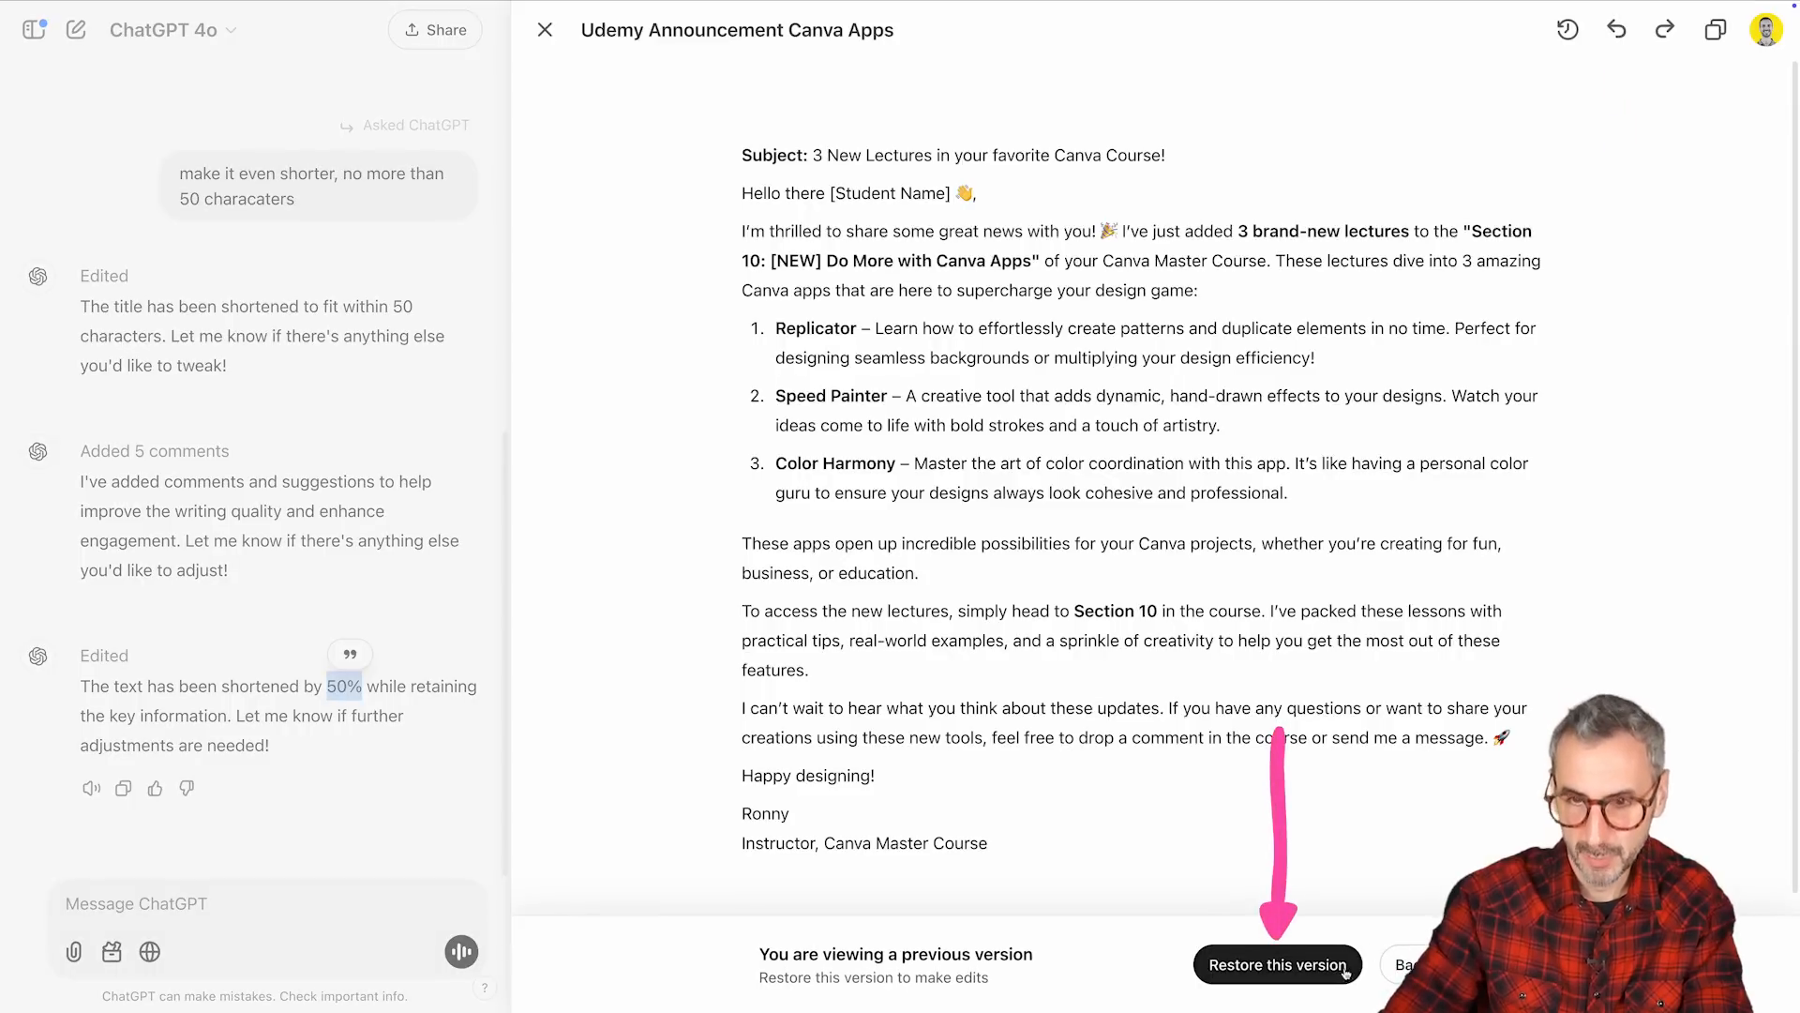
left_click(1277, 964)
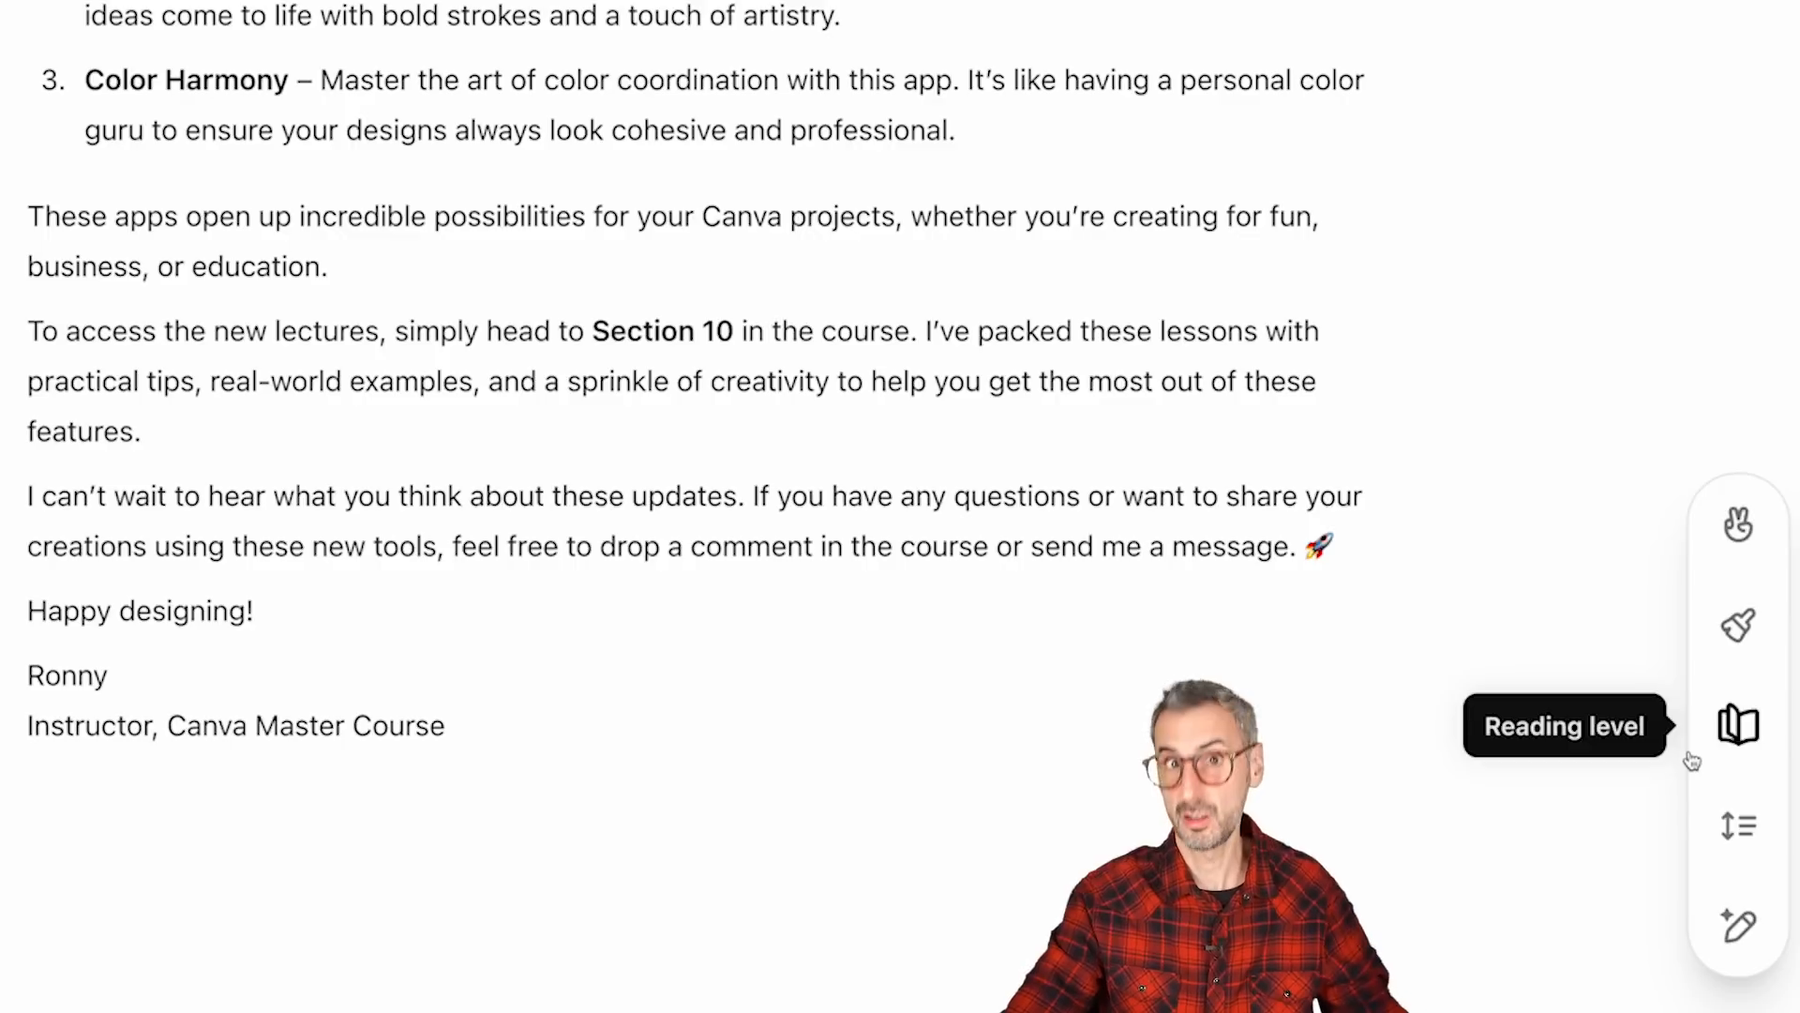
Examine the reading level adjustment for the announcement, leaving it at Keep current reading level.
left_click(1732, 728)
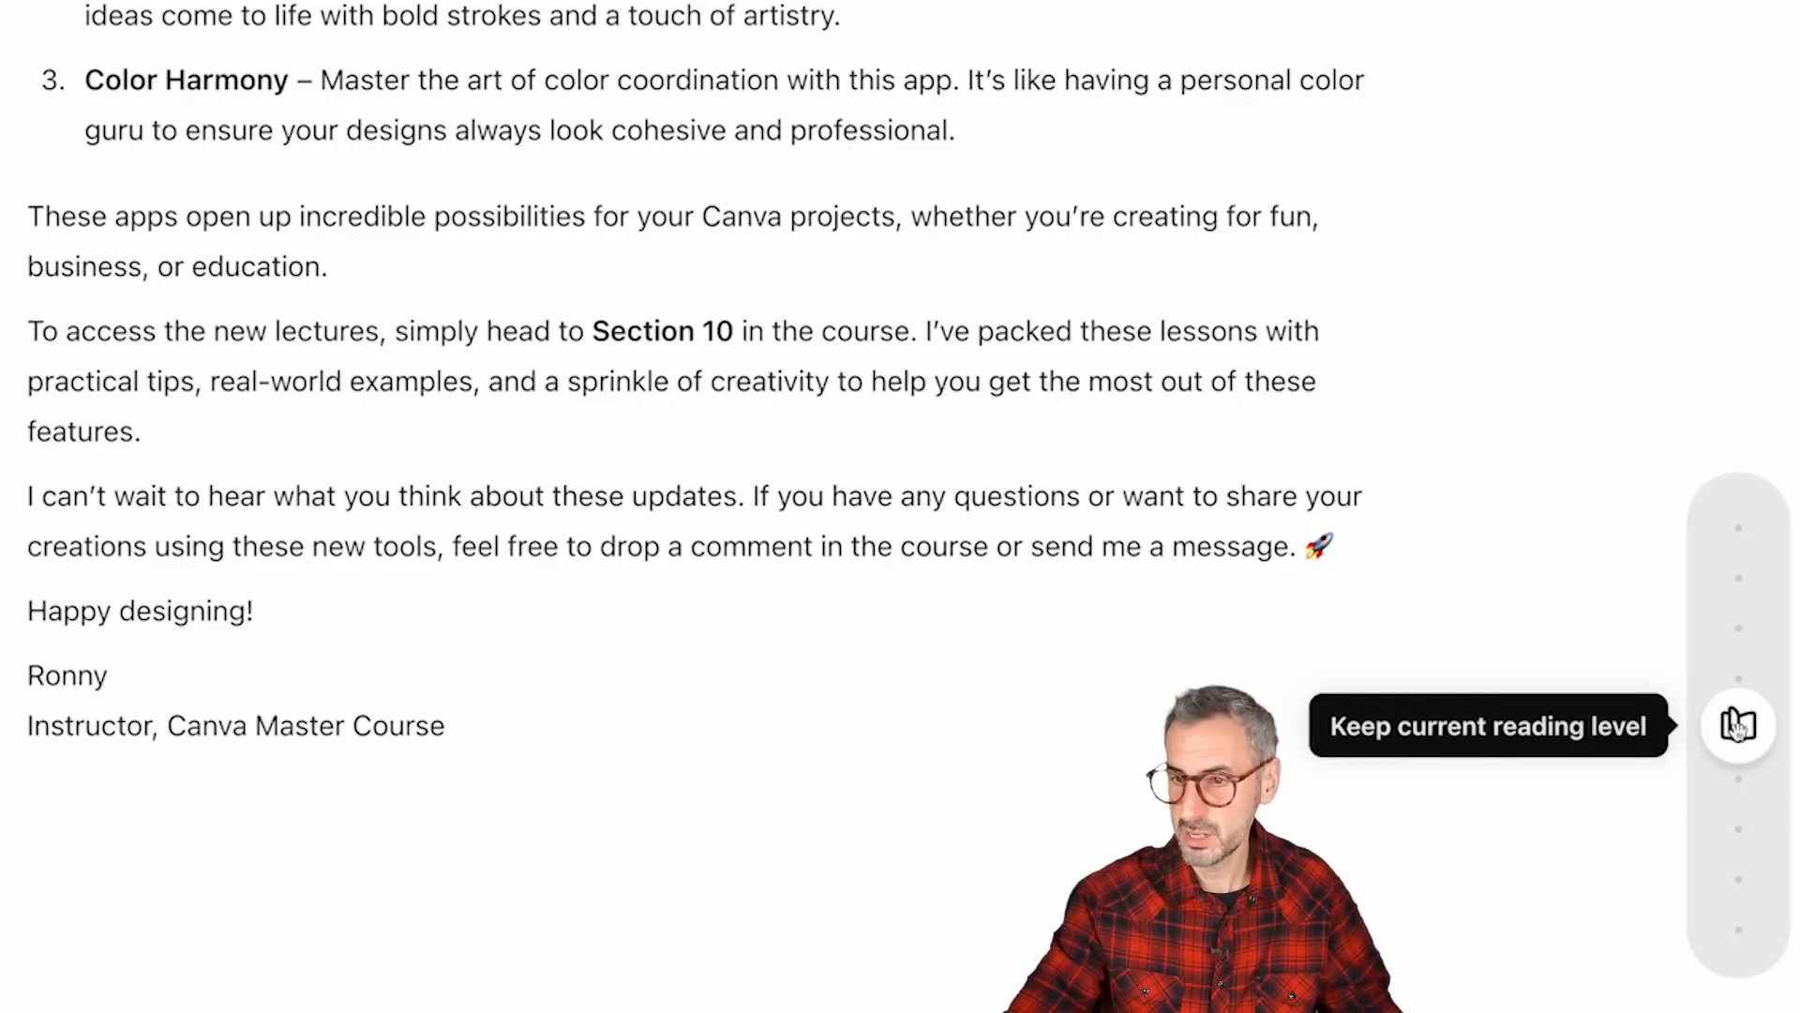
mouse_move(1754, 731)
left_mouse_down()
mouse_move(1746, 582)
mouse_move(1796, 492)
mouse_move(1744, 561)
mouse_move(1755, 692)
mouse_move(1736, 898)
mouse_move(1708, 914)
mouse_move(1704, 989)
mouse_move(1733, 722)
mouse_move(1739, 746)
left_mouse_up()
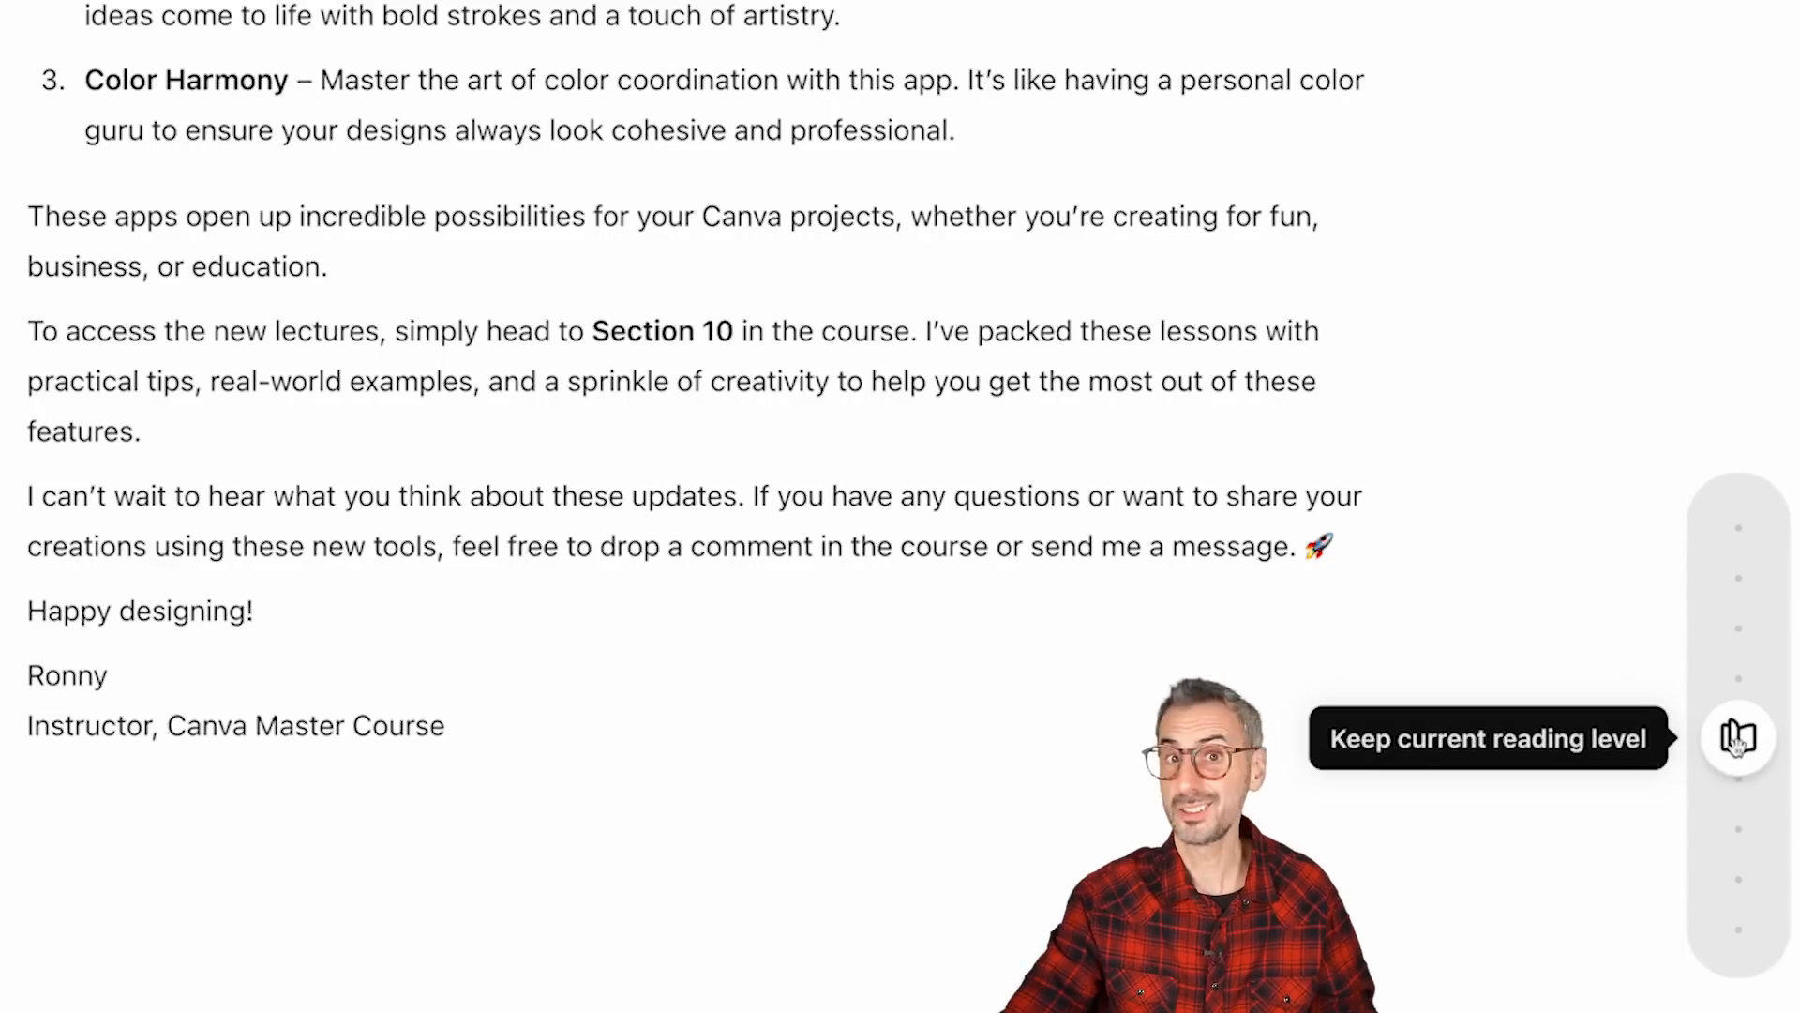
left_click_drag(1735, 741, 1737, 750)
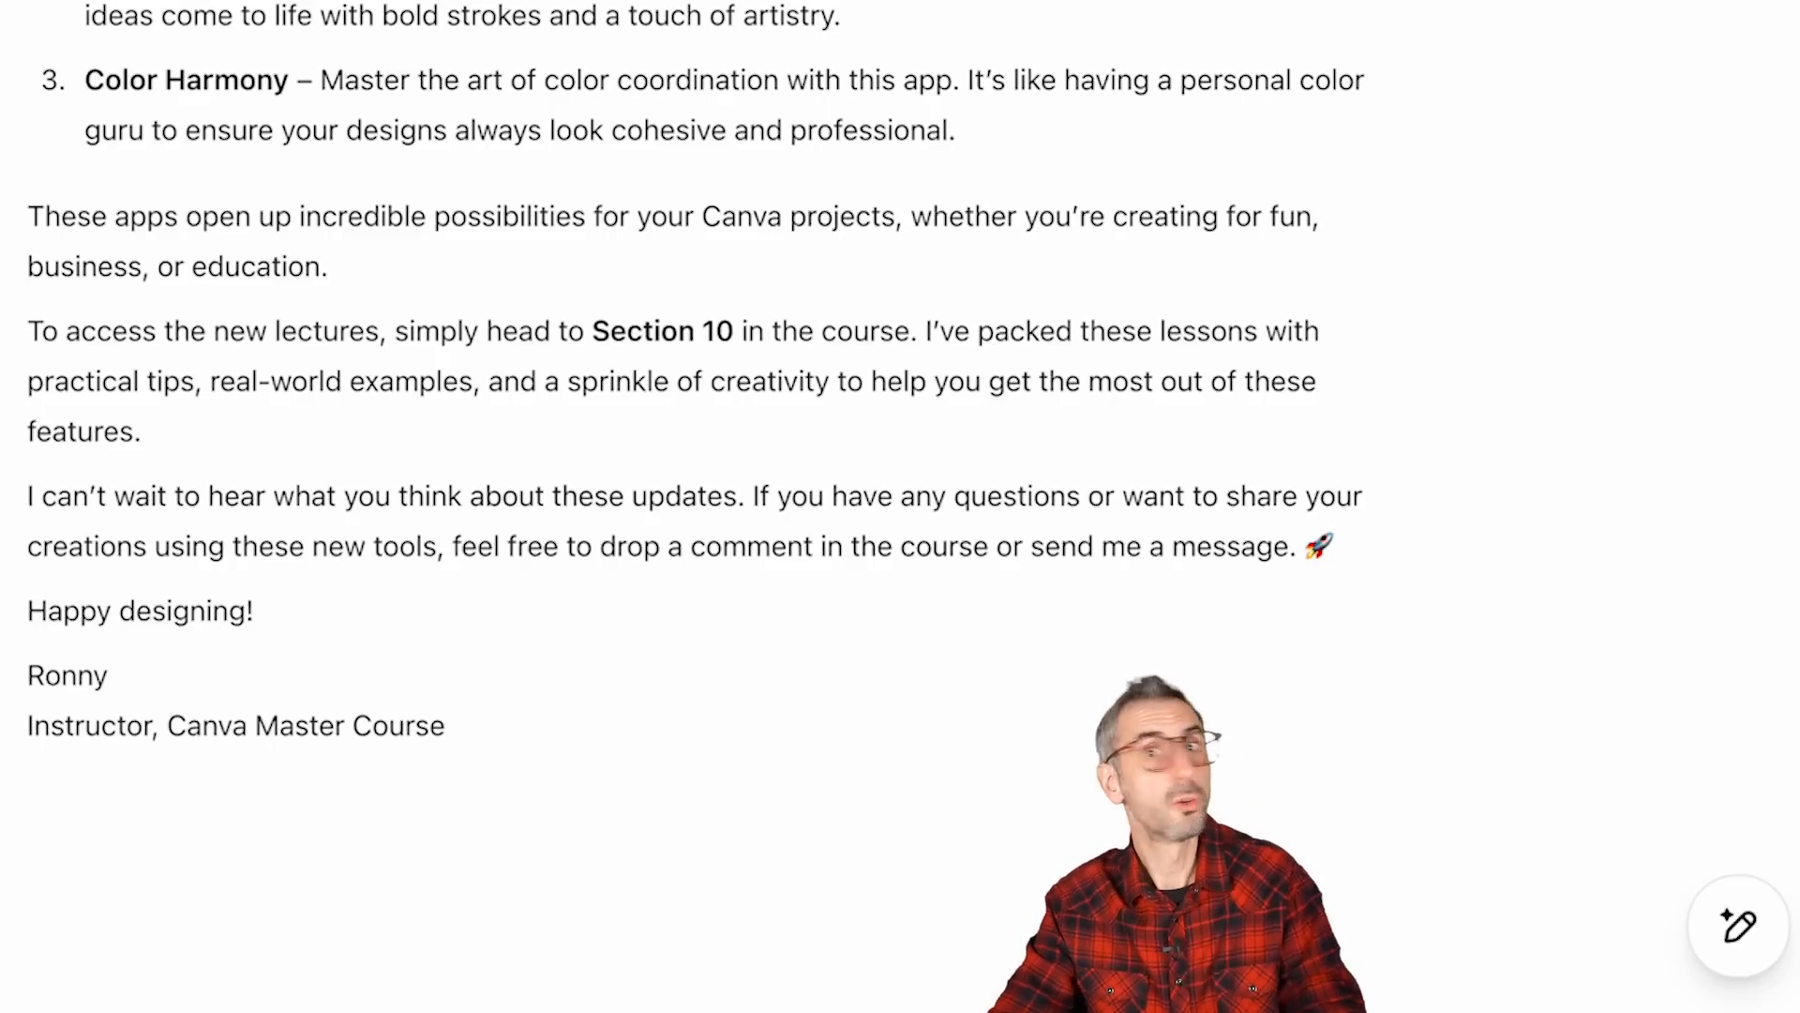
Remove all emojis from the announcement with the emoji writing shortcut.
mouse_move(1739, 926)
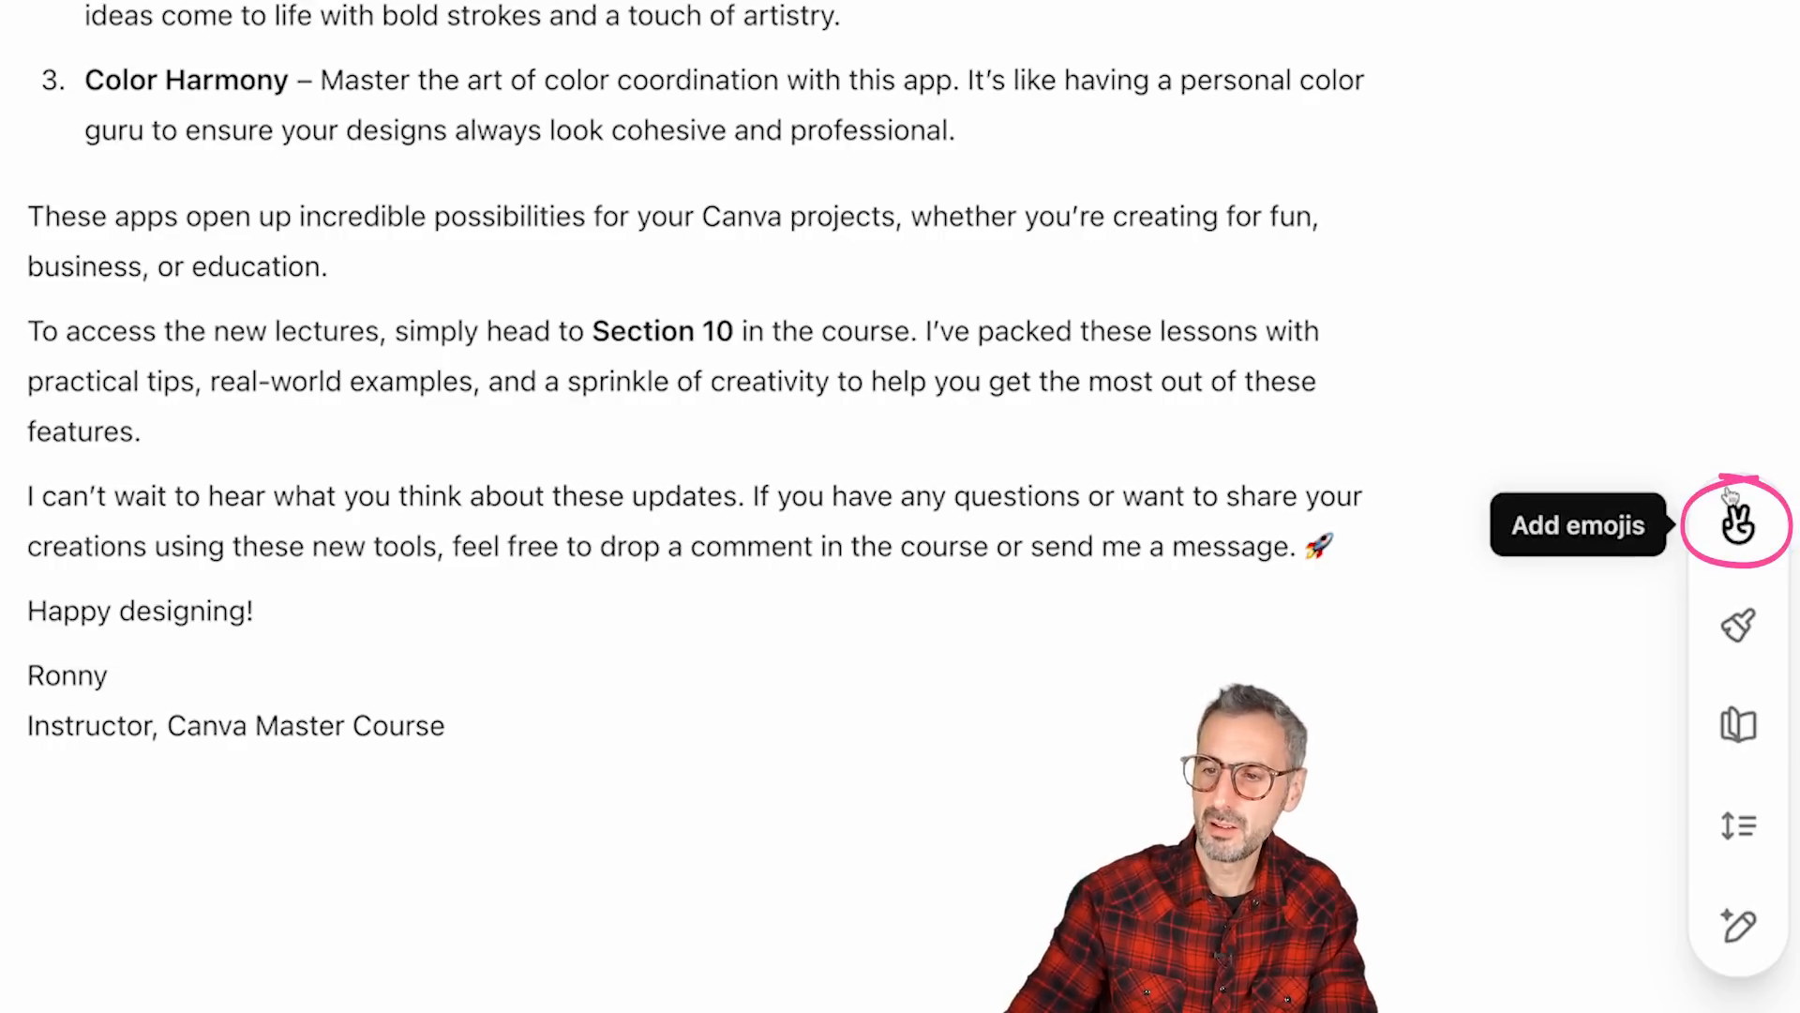
left_click(1768, 527)
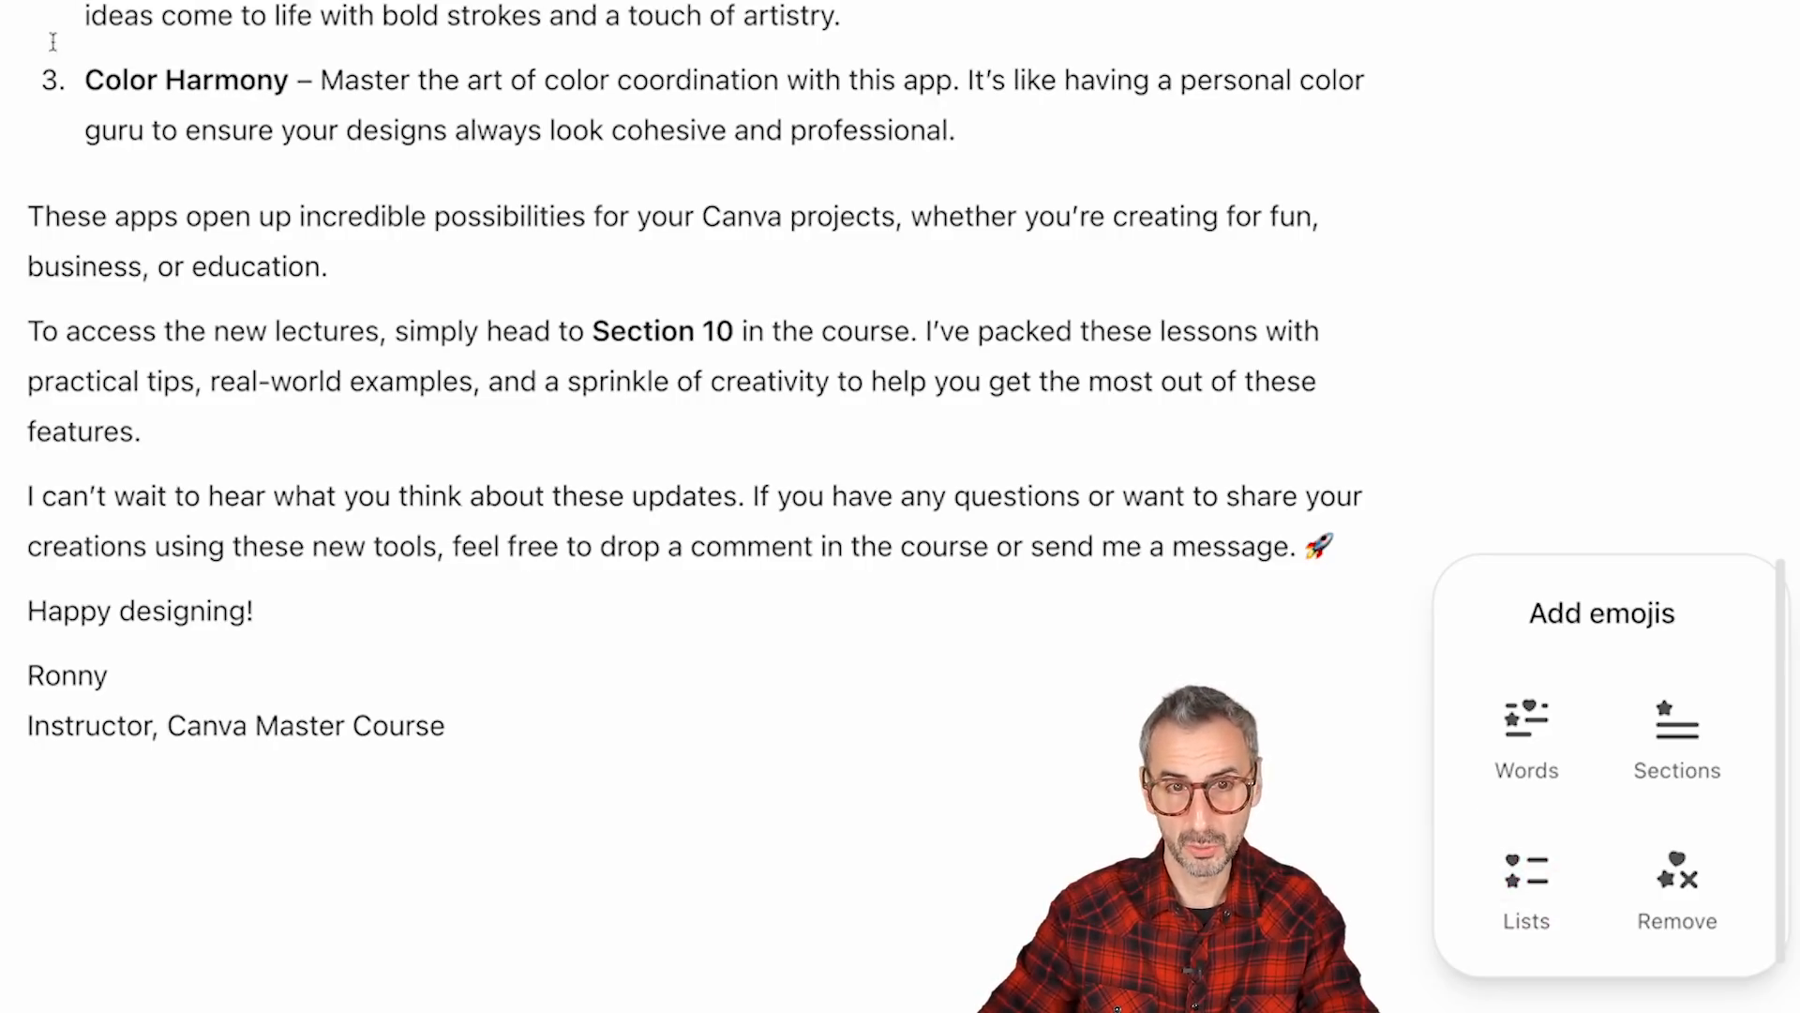
left_click(1685, 891)
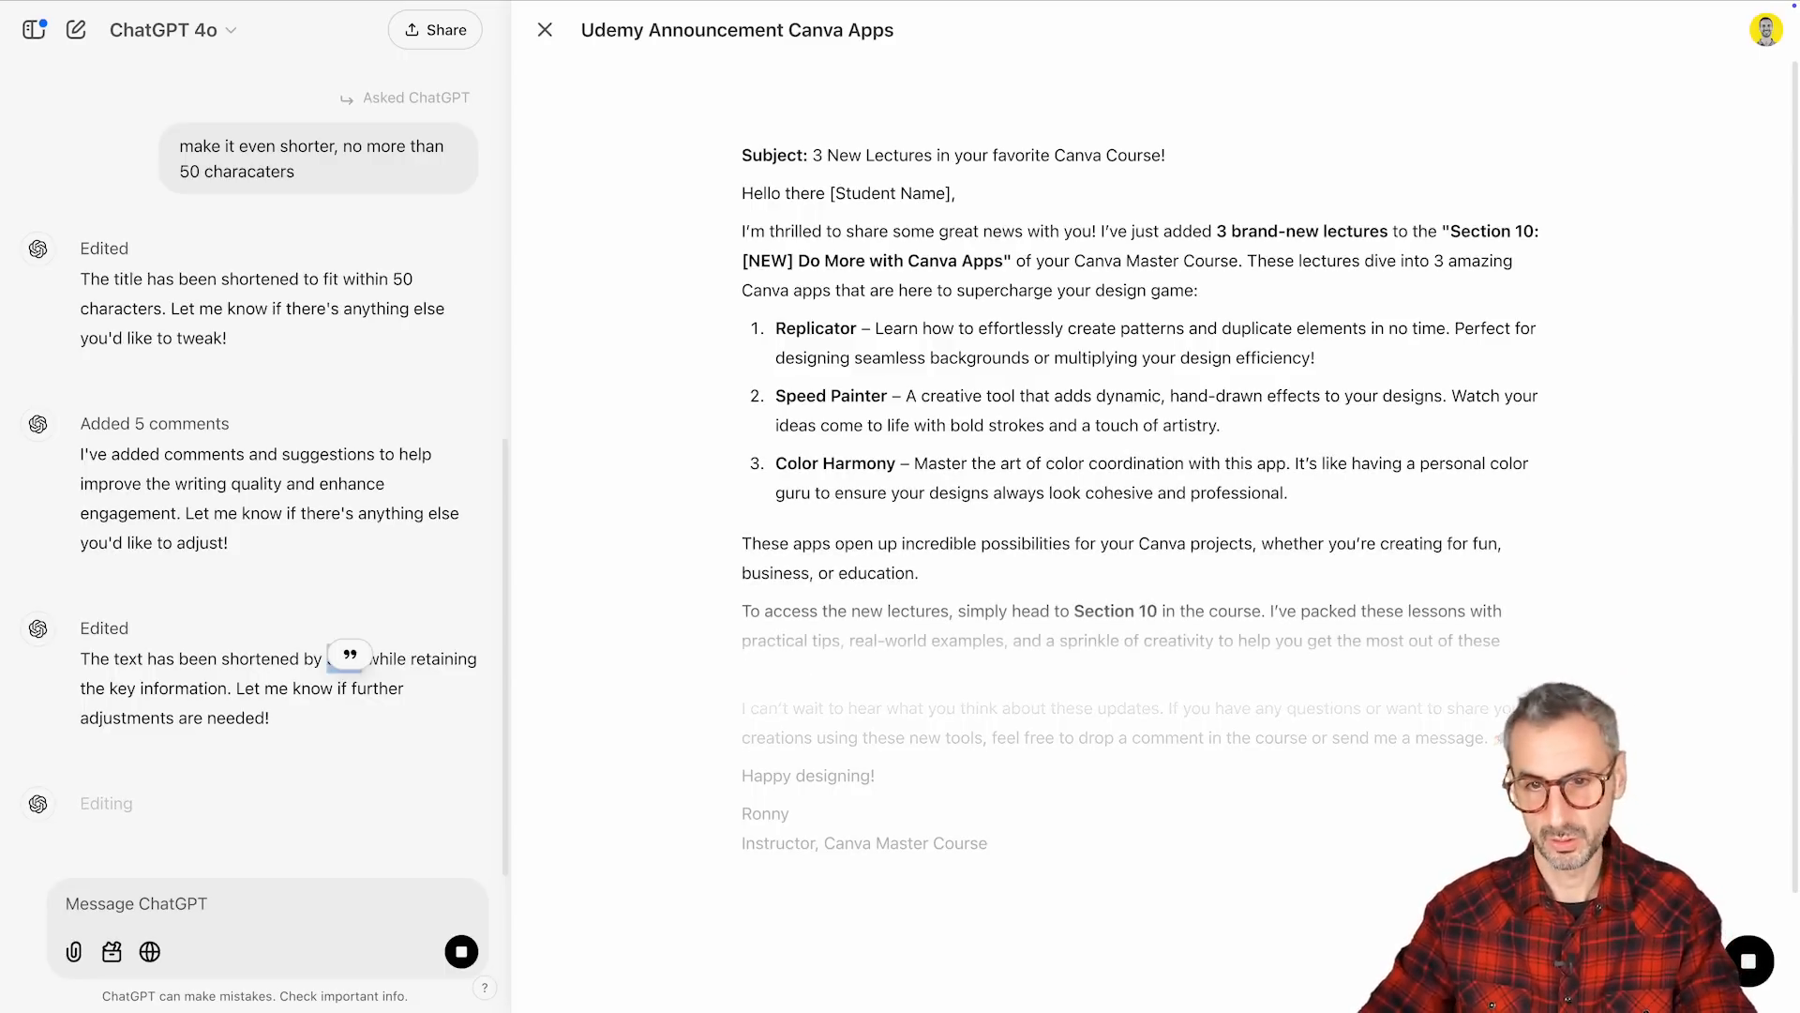
Add emojis to the announcement's lists with the emoji writing shortcut.
mouse_move(1750, 962)
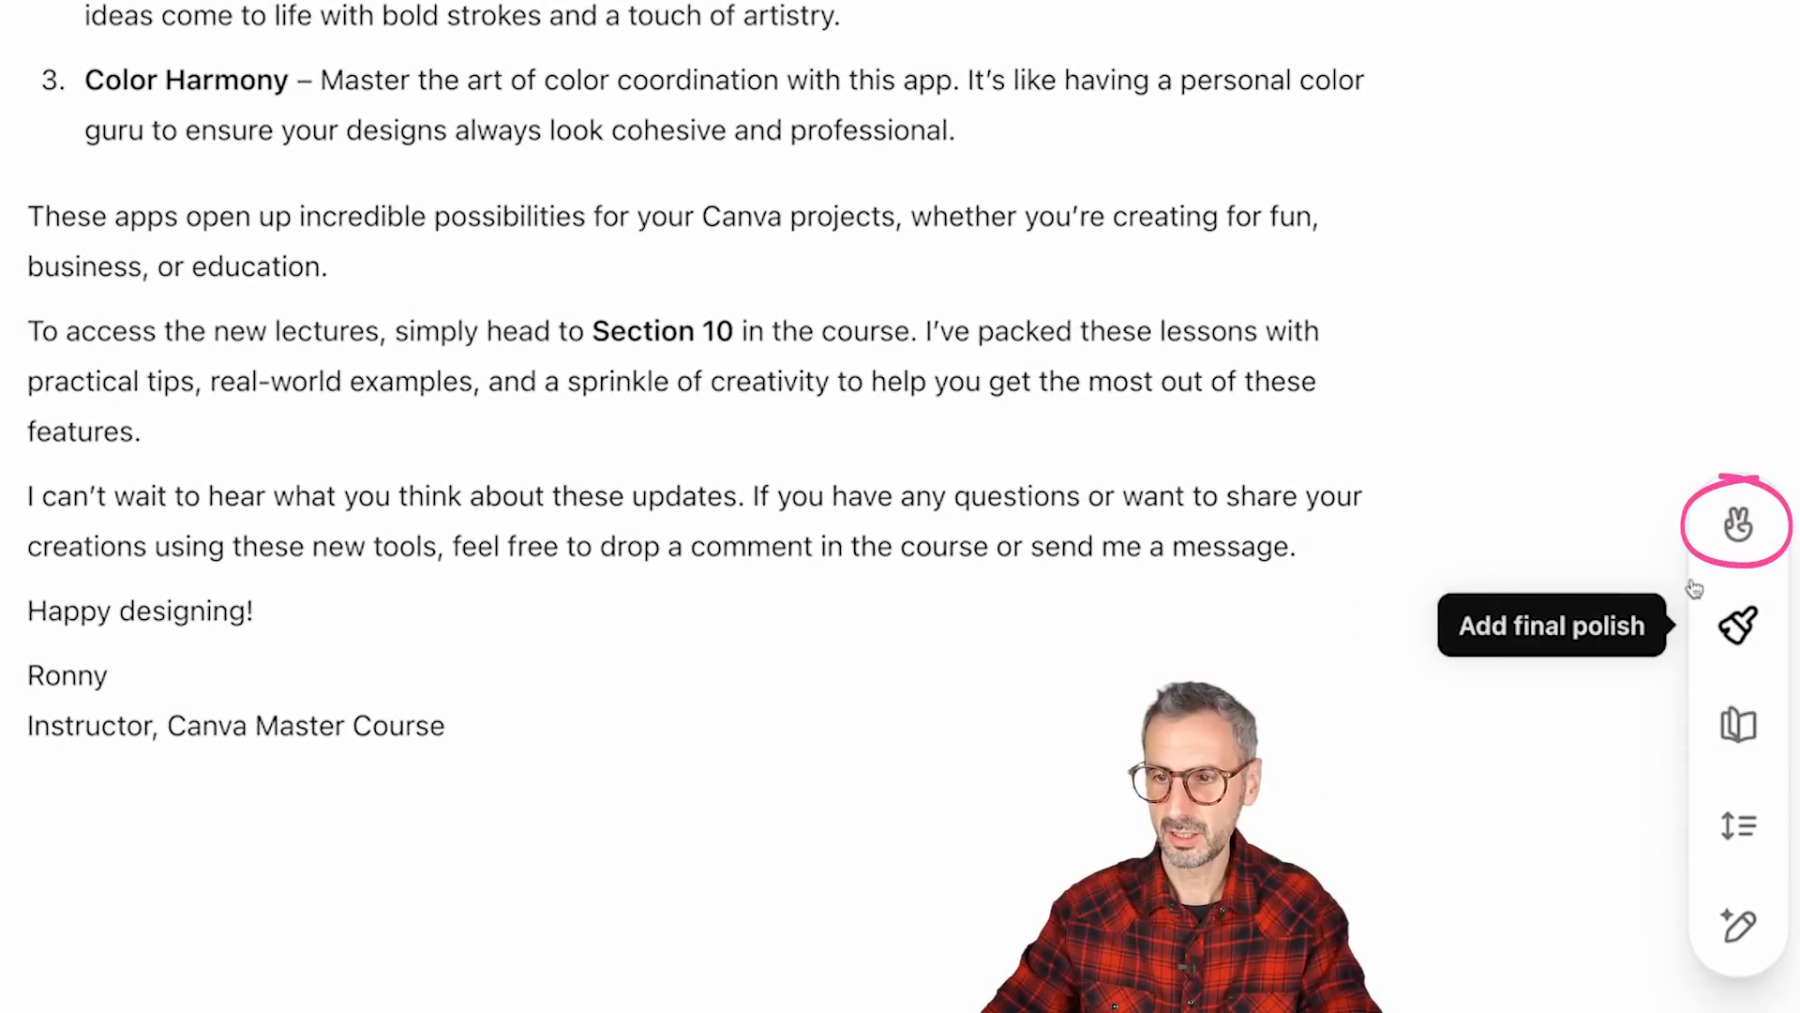
left_click(1752, 726)
left_click(1535, 877)
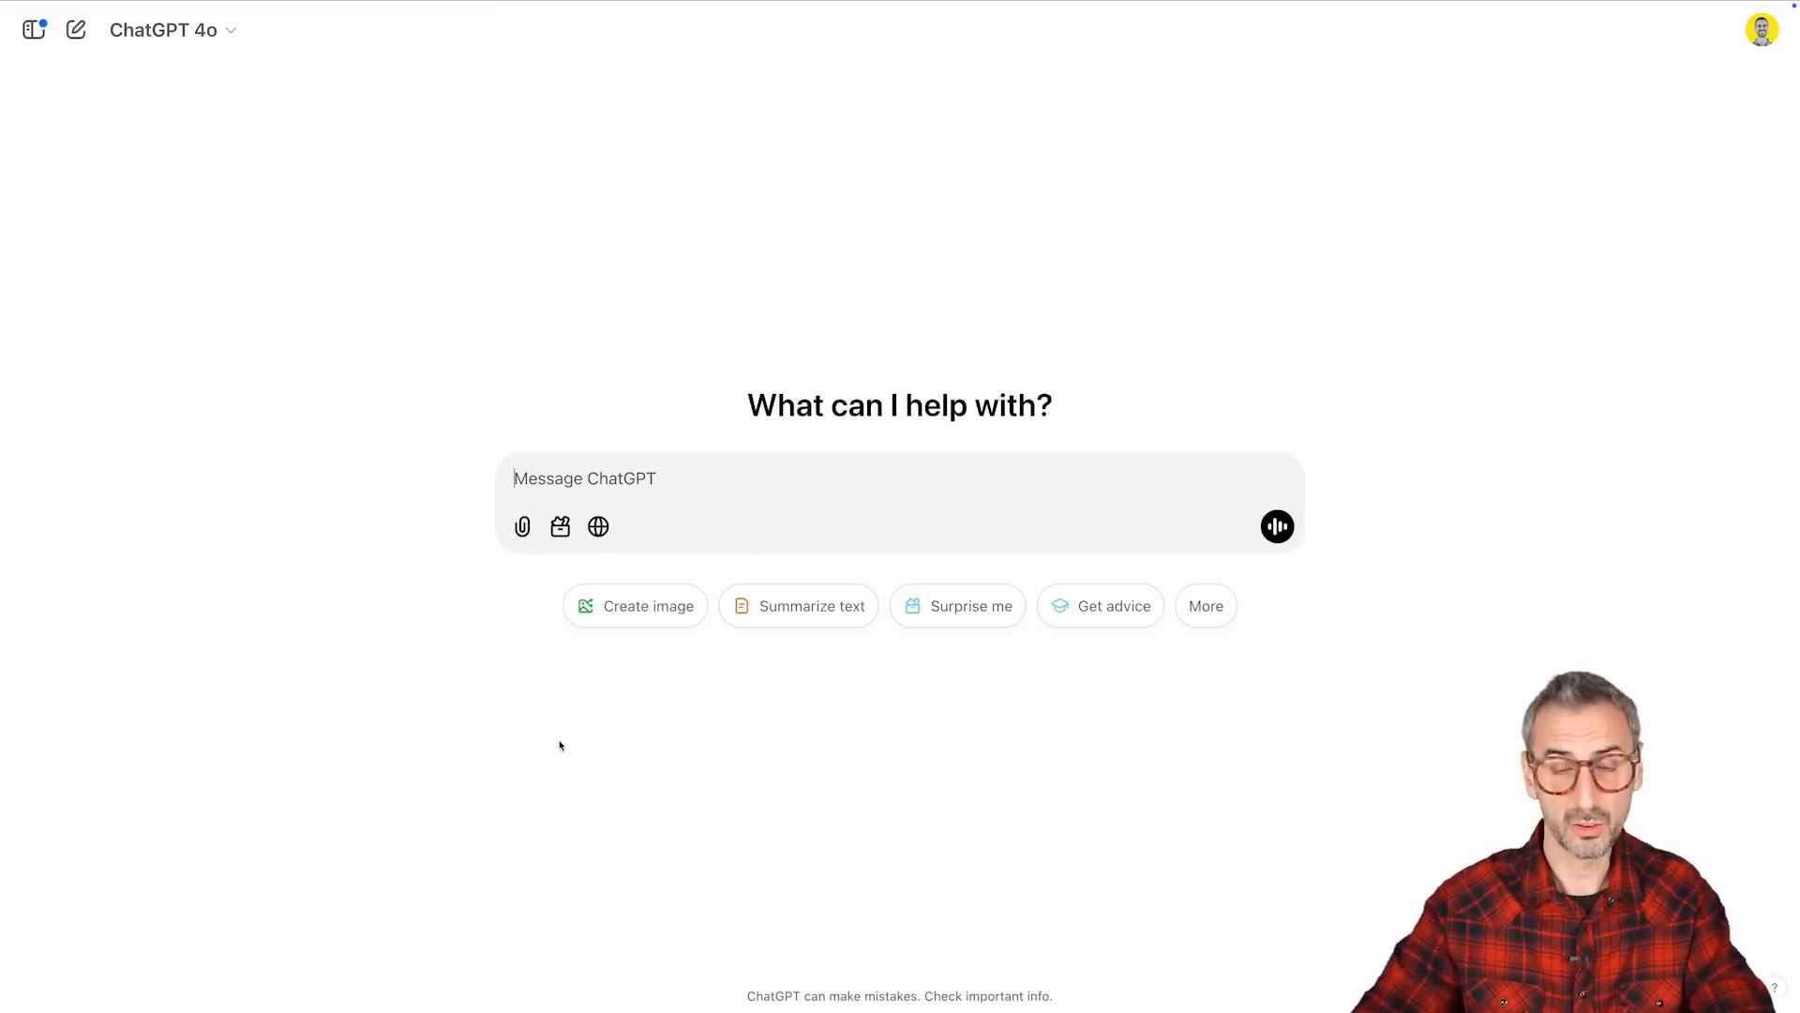
Paste the copied Today's Major Updates text into the new chat message and open it in canvas.
key("ctrl+v")
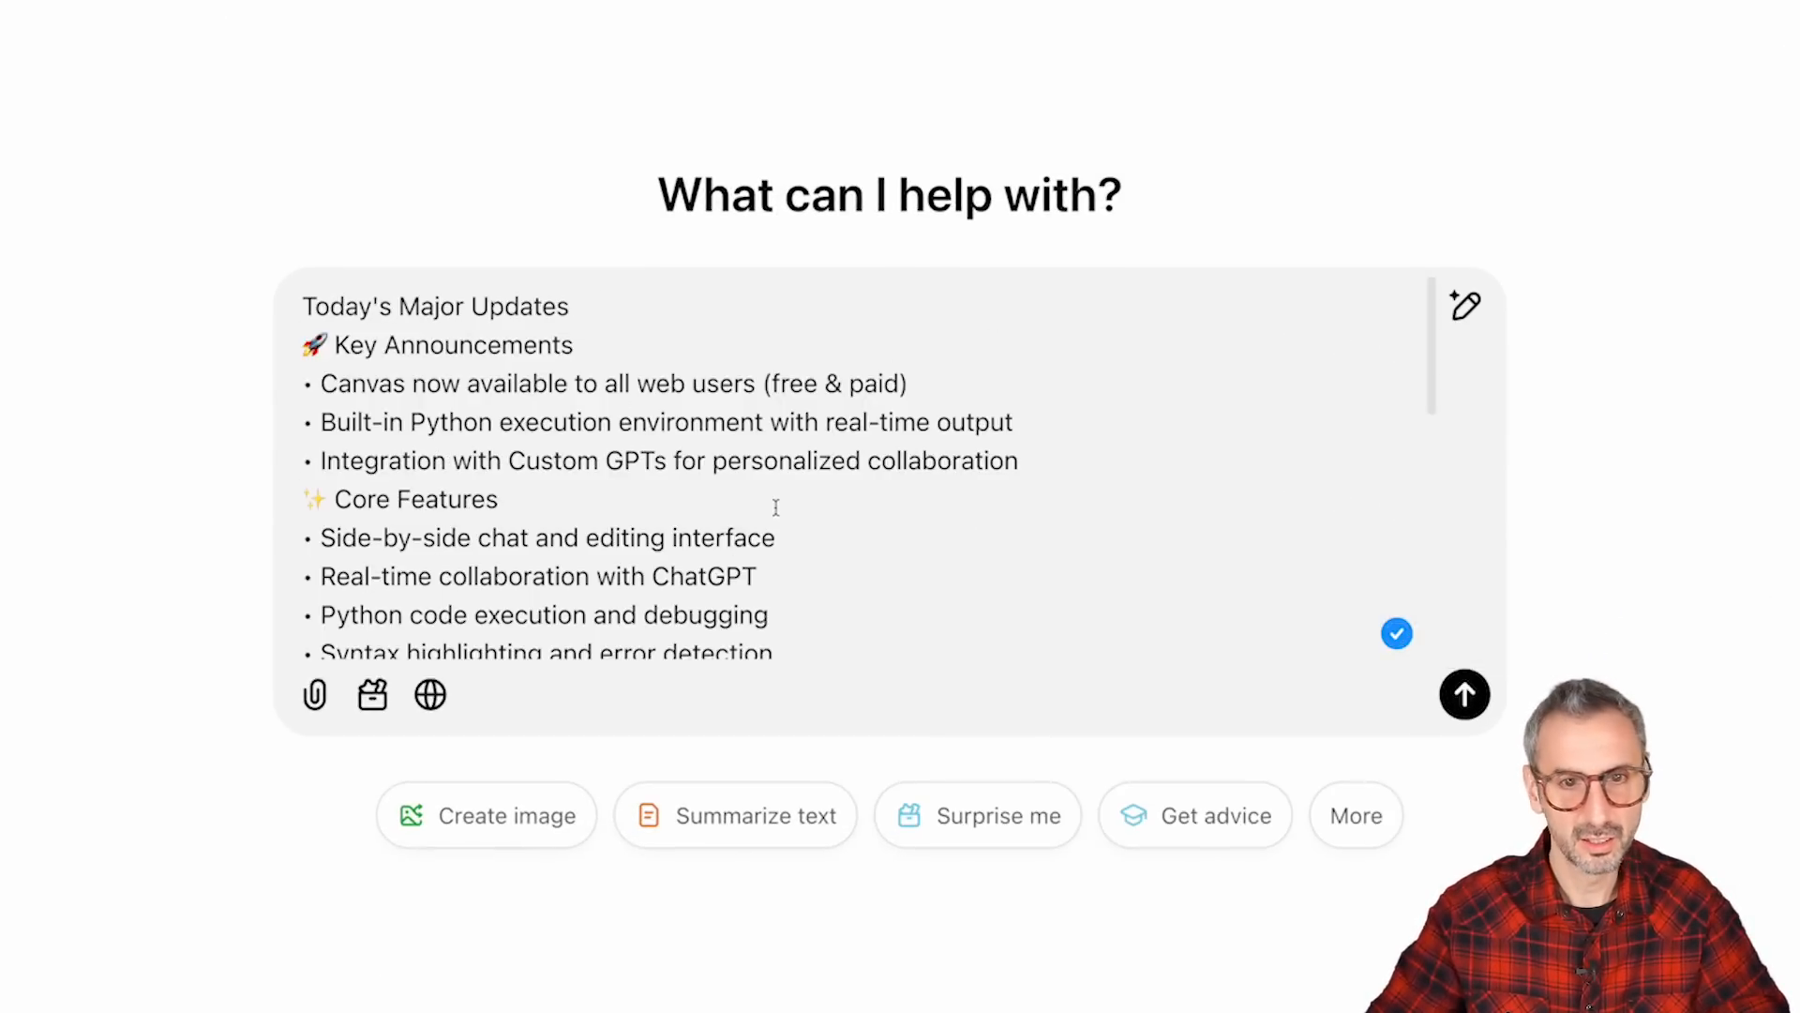
left_click(1463, 316)
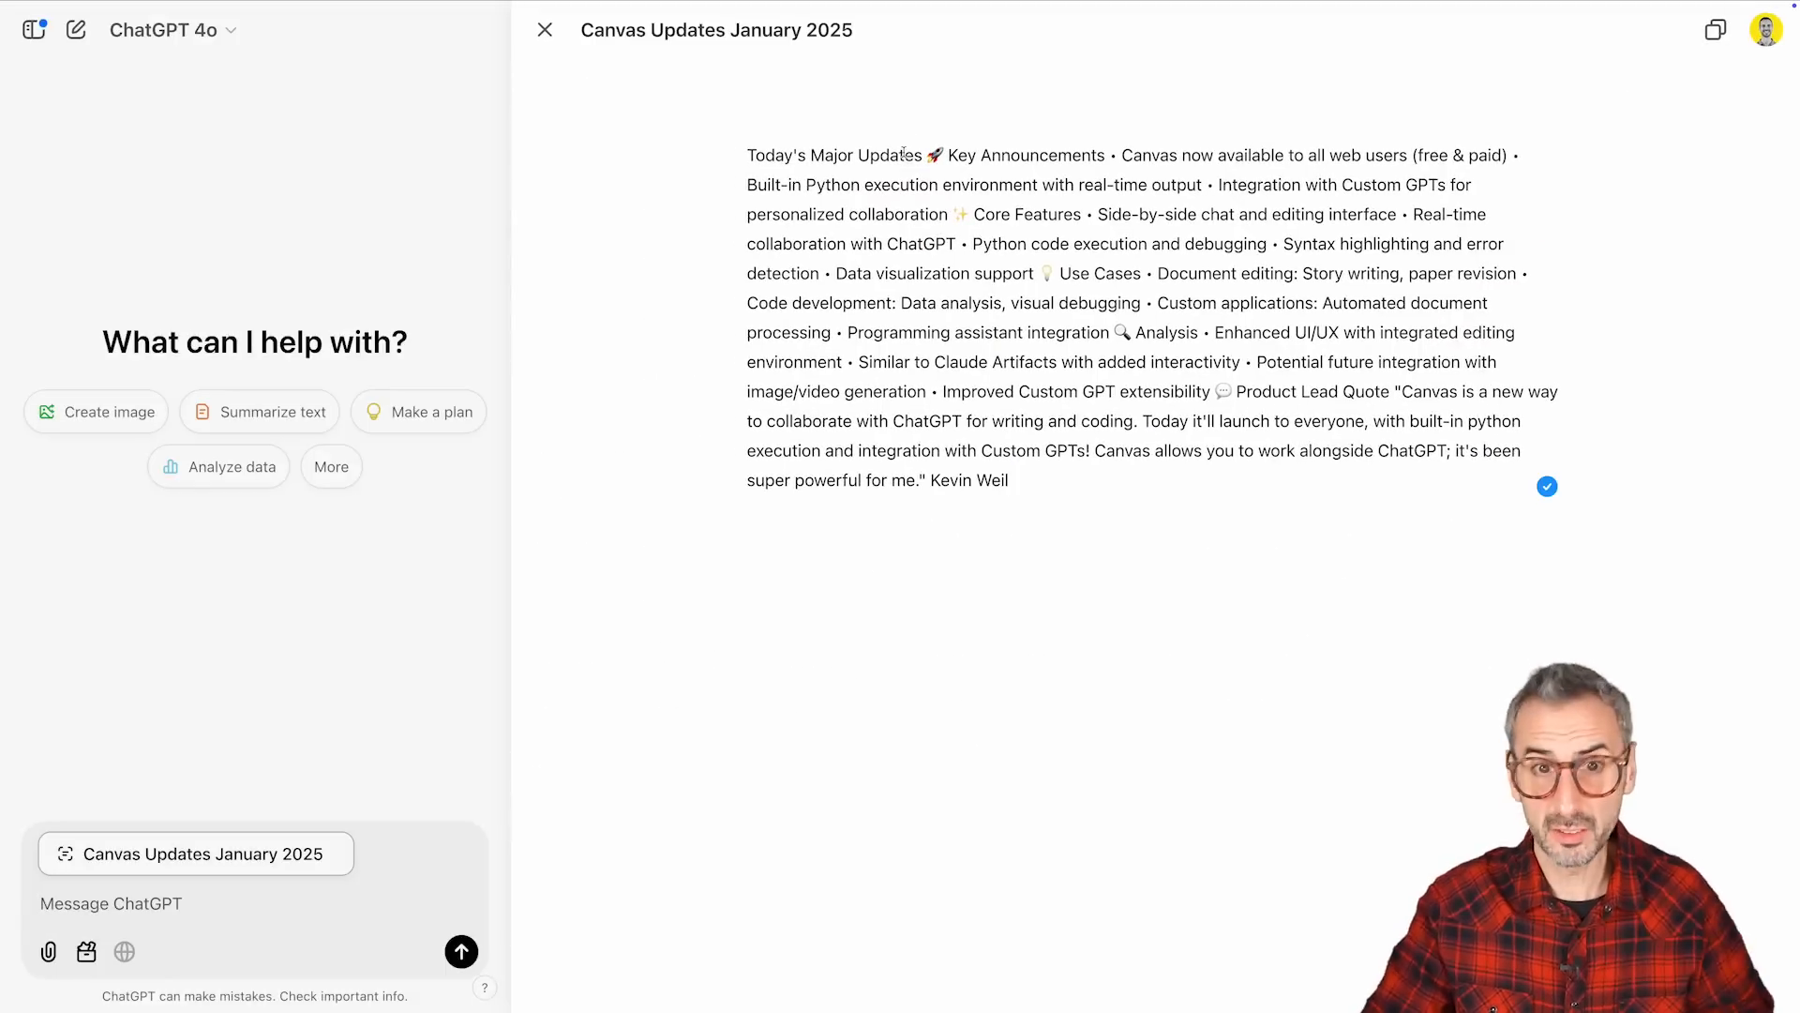
Ask ChatGPT to clean up the text's layout using markups and bullet points, and review the reformatted document.
left_click_drag(747, 157, 1139, 472)
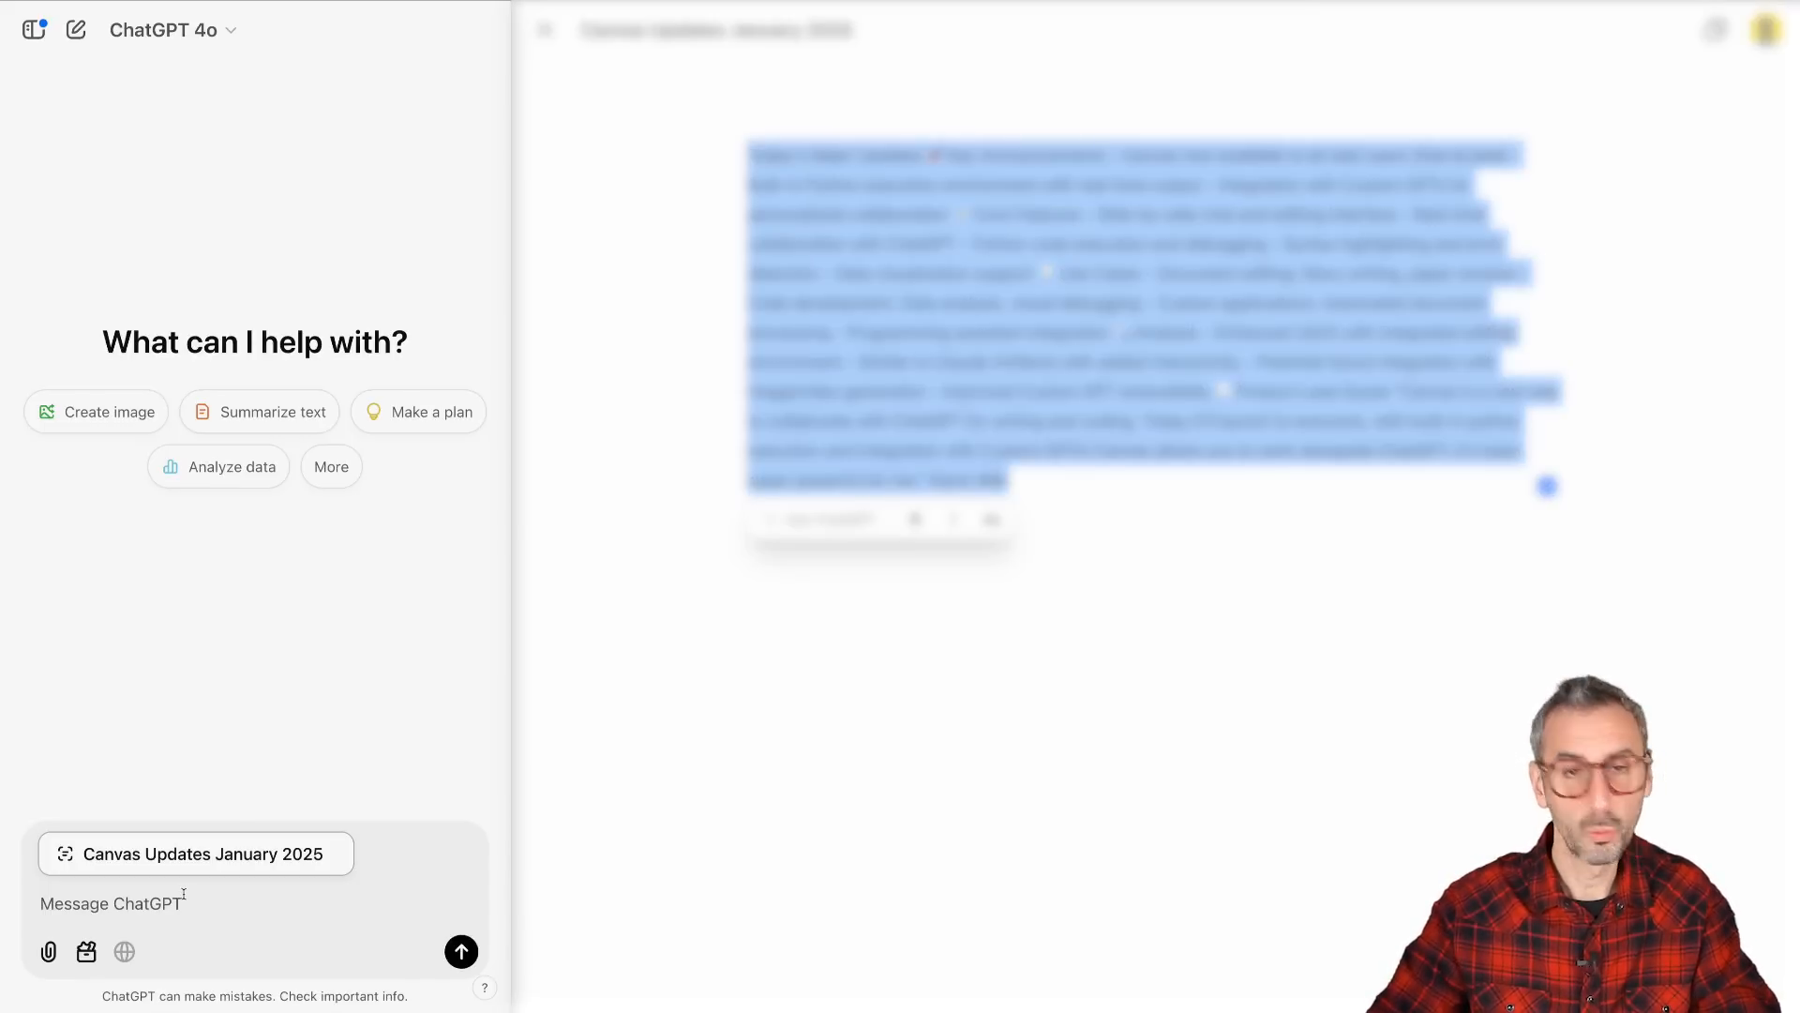
left_click(109, 894)
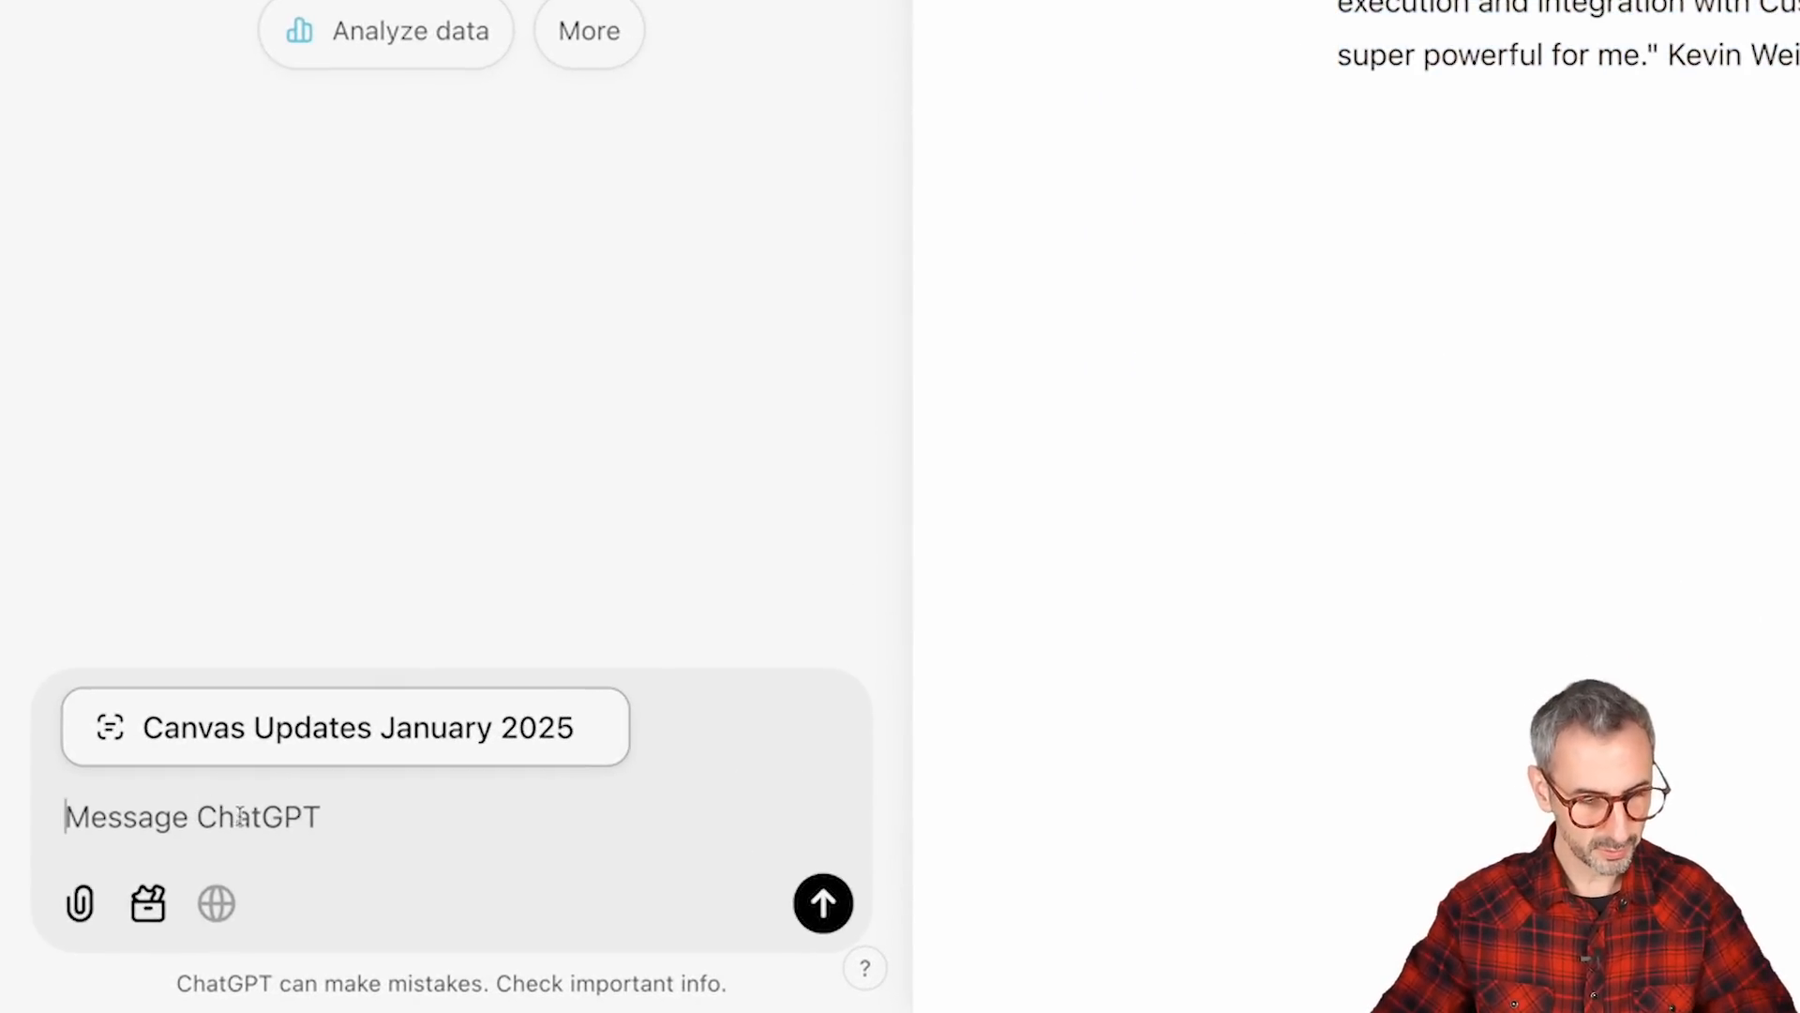
type("can you help clean up the layout of this piece of text. Use markups and bullet points")
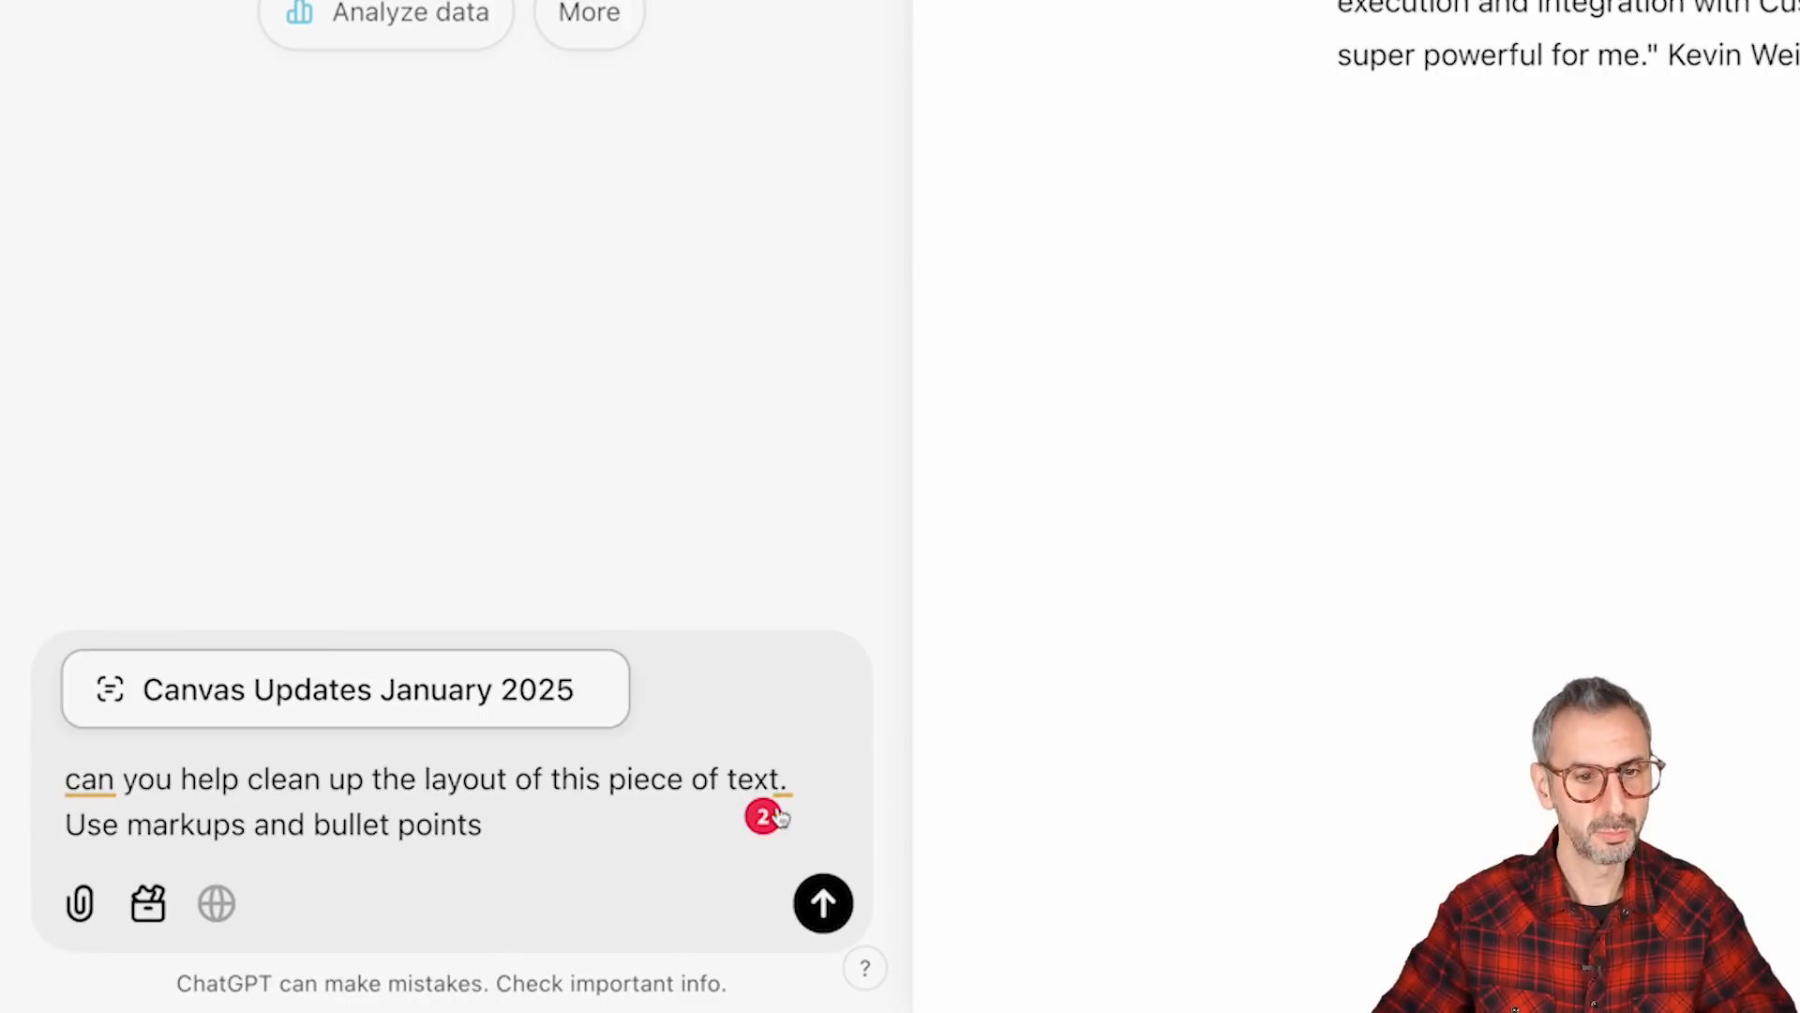
left_click(823, 903)
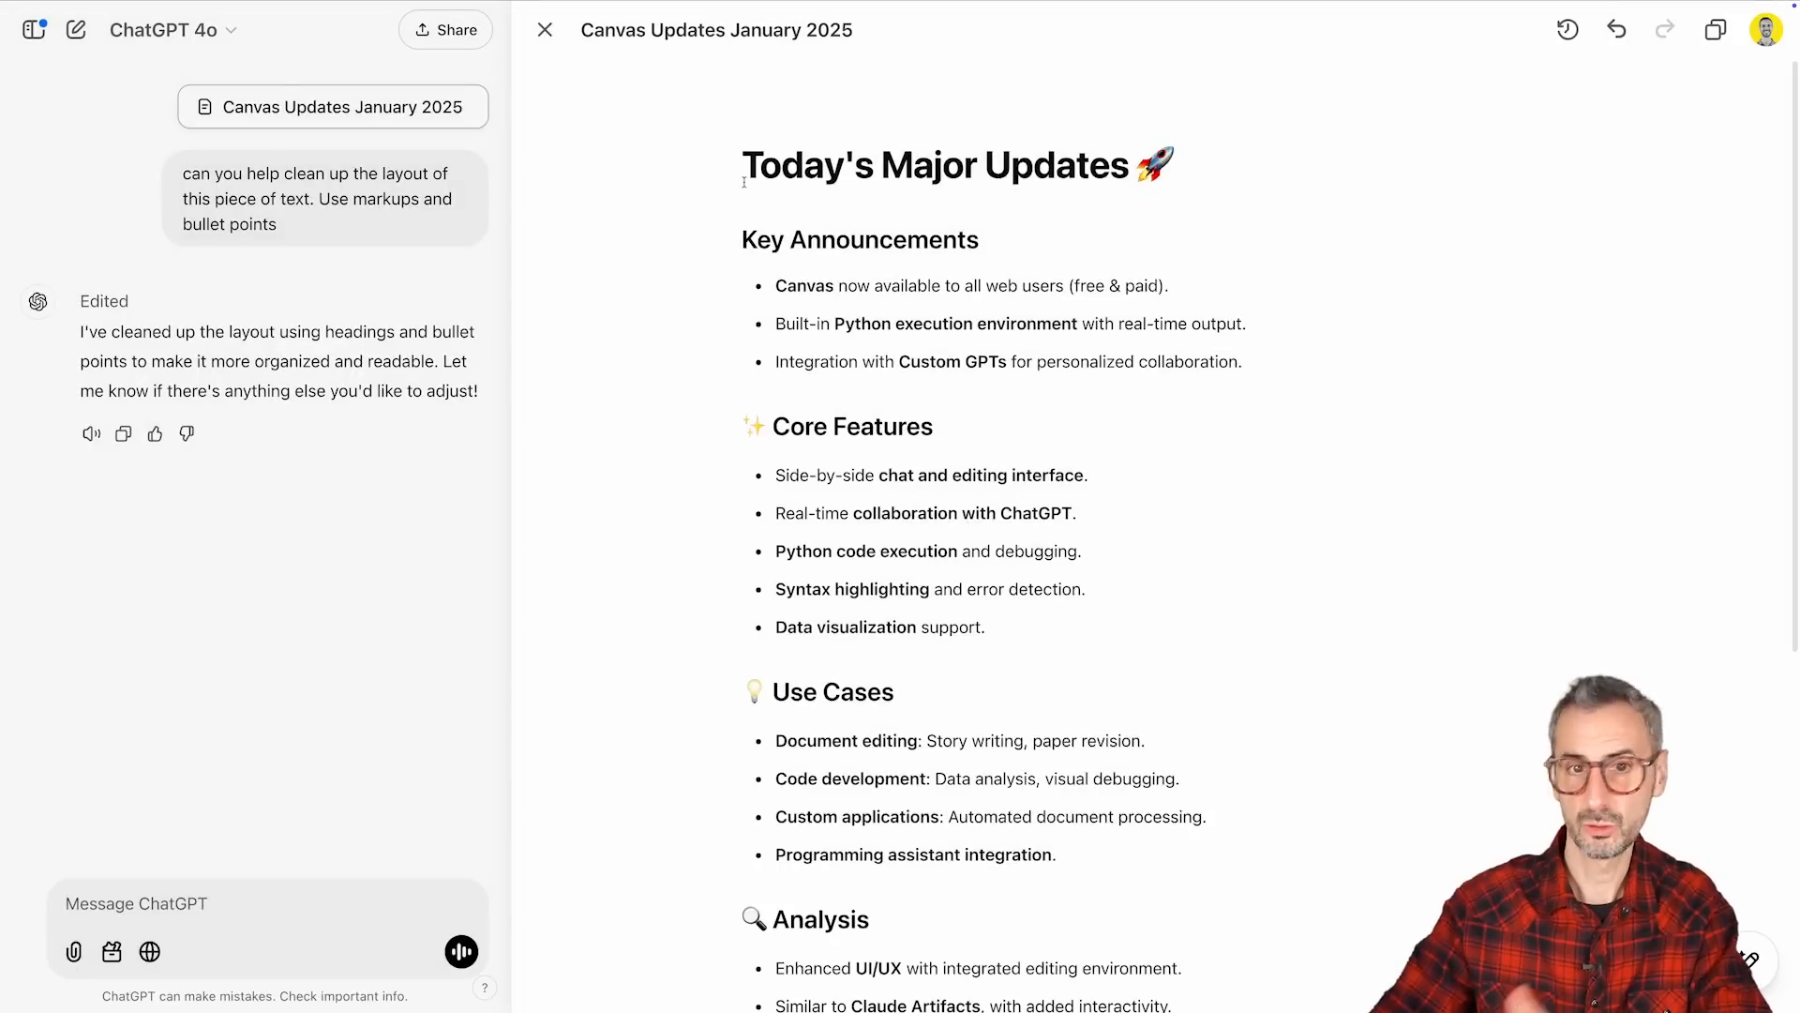
scroll(743, 178, "down", 1)
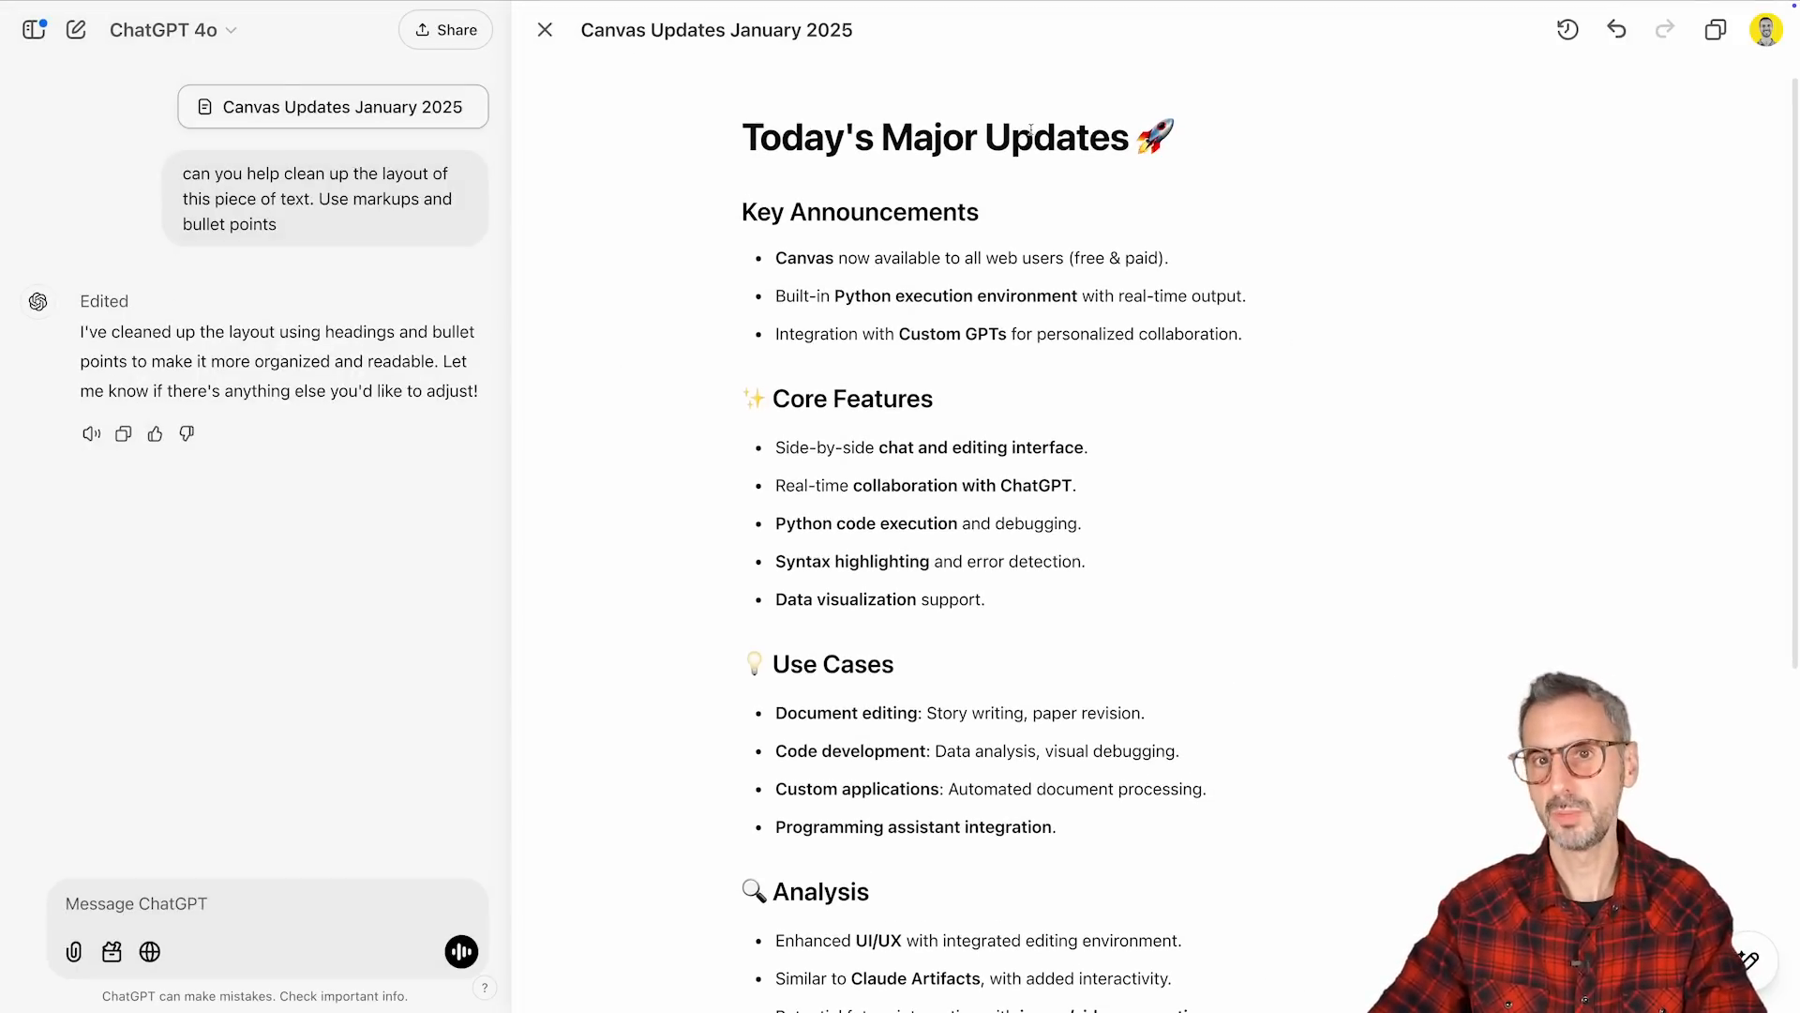
scroll(900, 327, "down", 1)
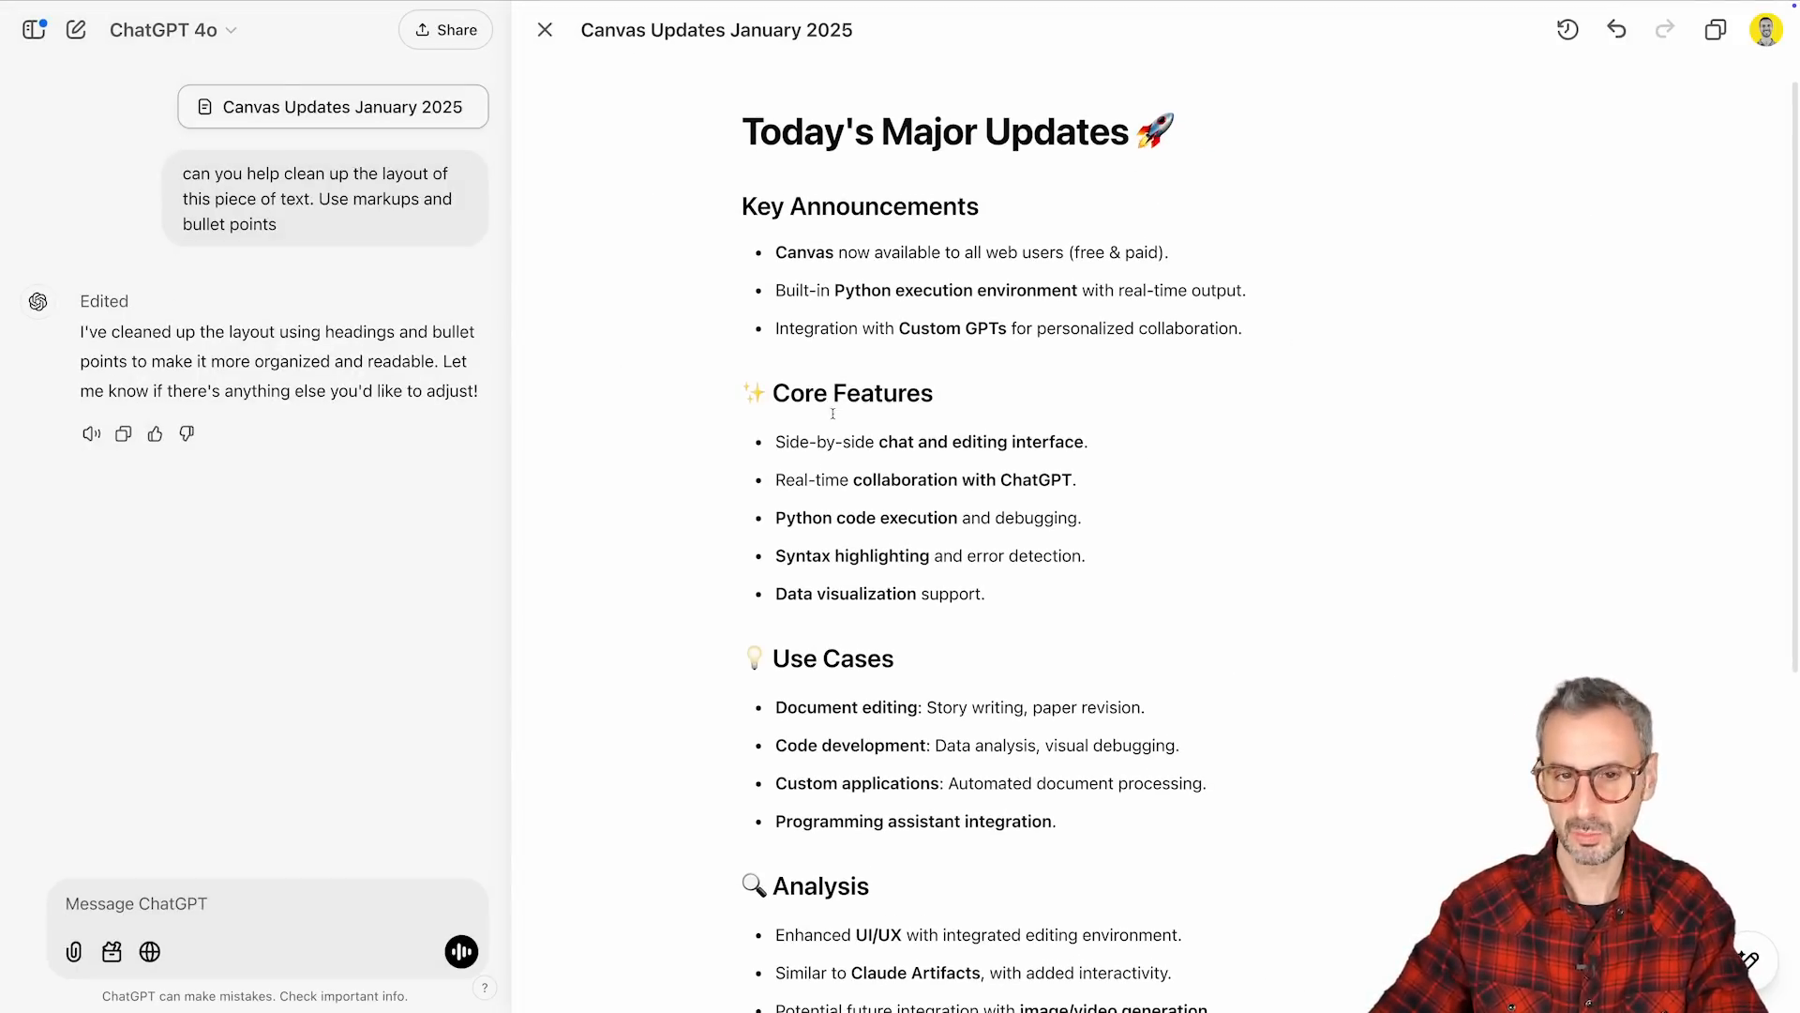
scroll(852, 342, "down", 5)
scroll(800, 651, "down", 5)
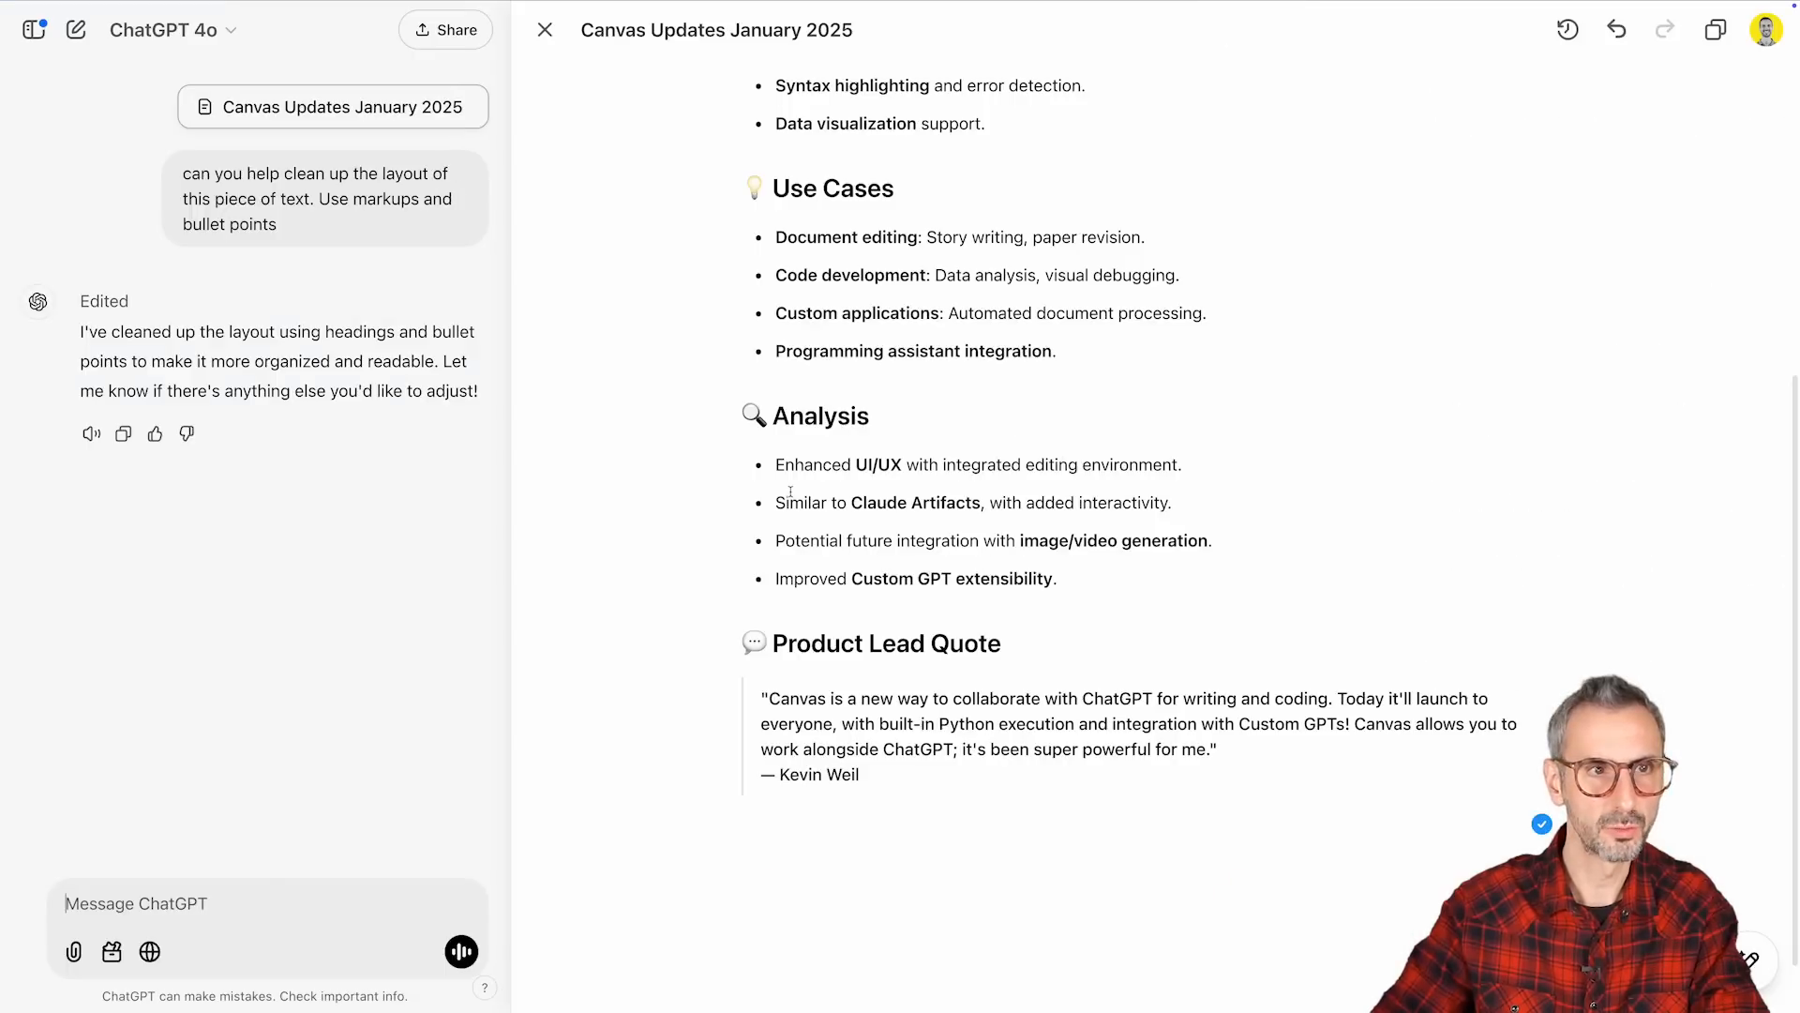
scroll(793, 489, "up", 5)
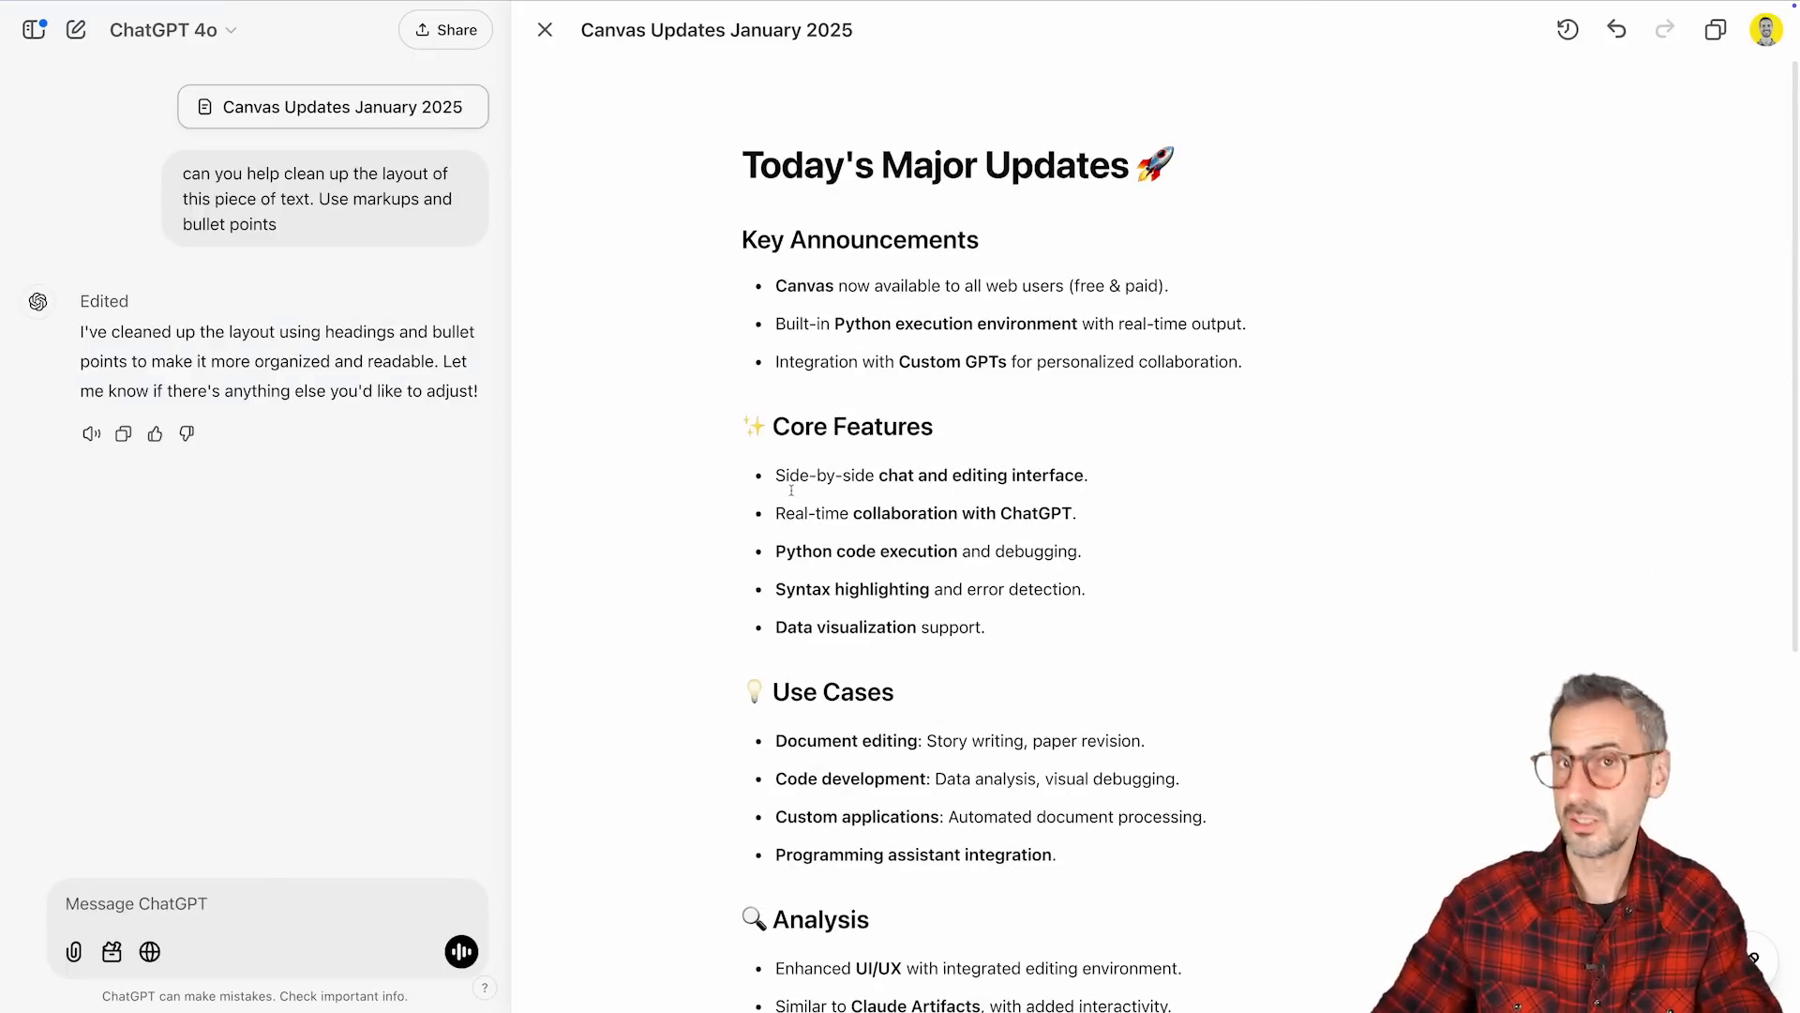
Ask ChatGPT to mention in the Today's Major Updates heading that "this was day 04 of OpenAI's shipmas announcements".
scroll(790, 489, "down", 1)
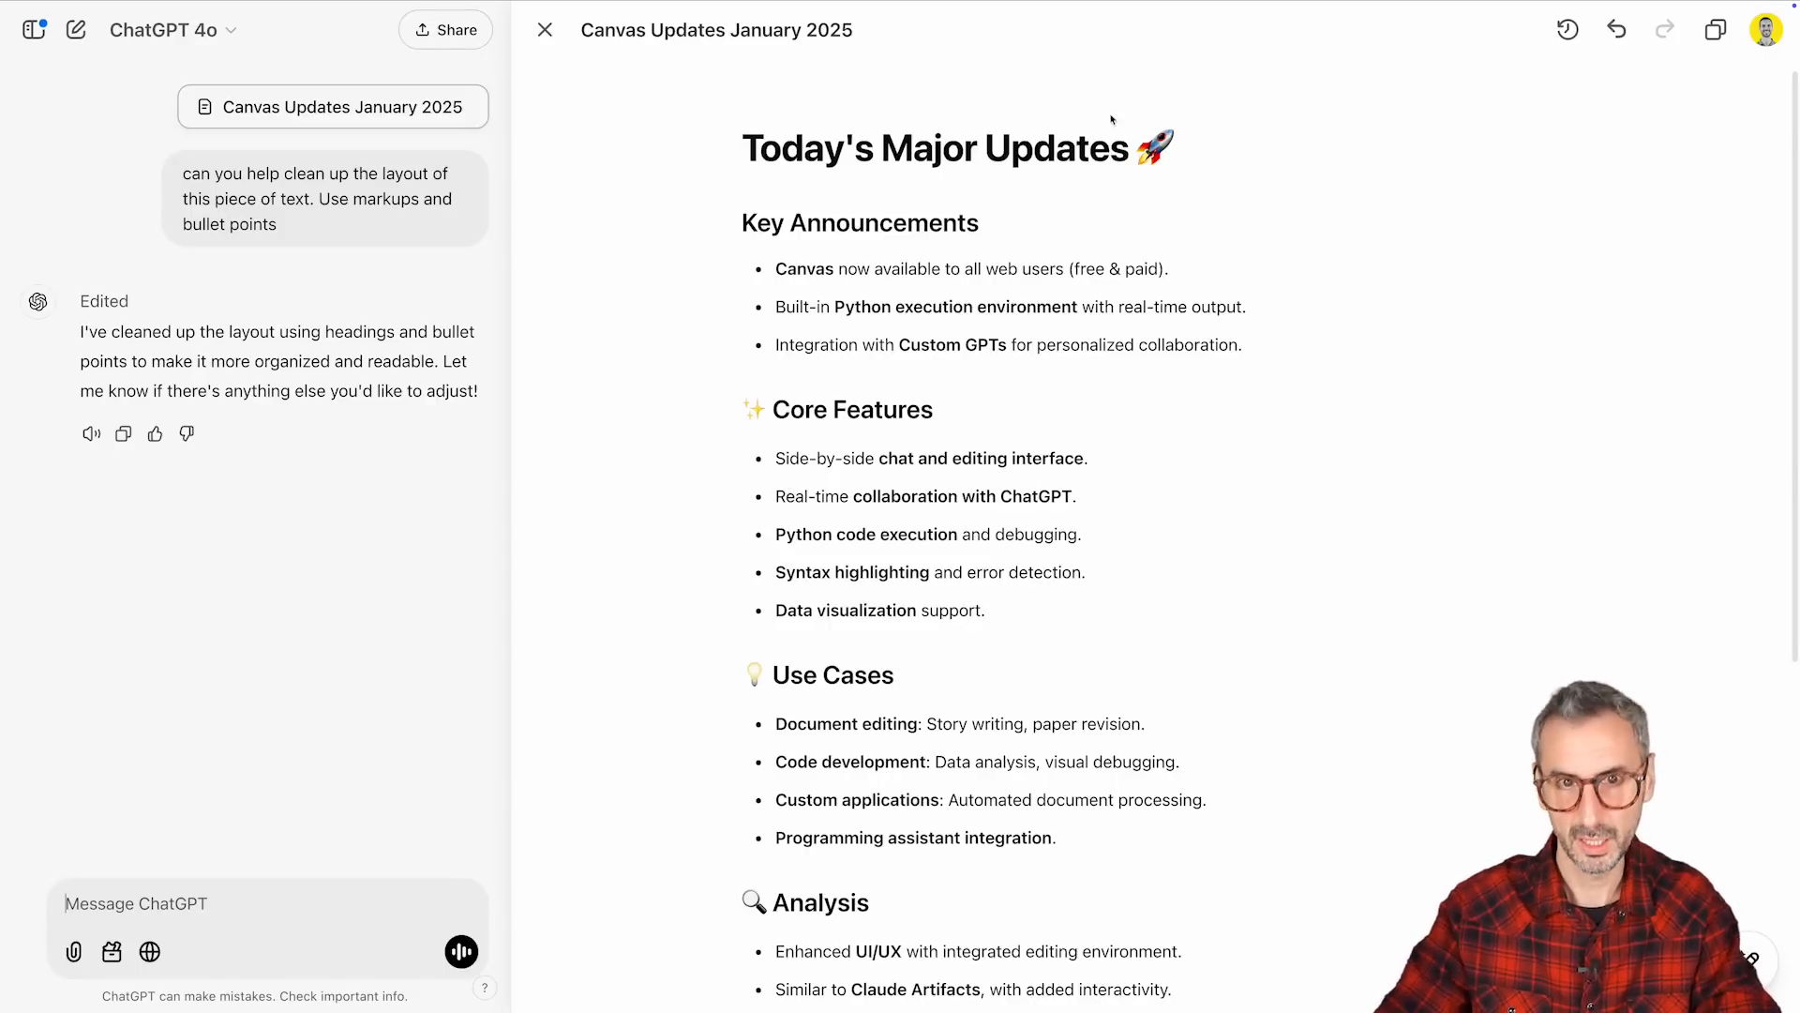
left_click_drag(742, 151, 1124, 159)
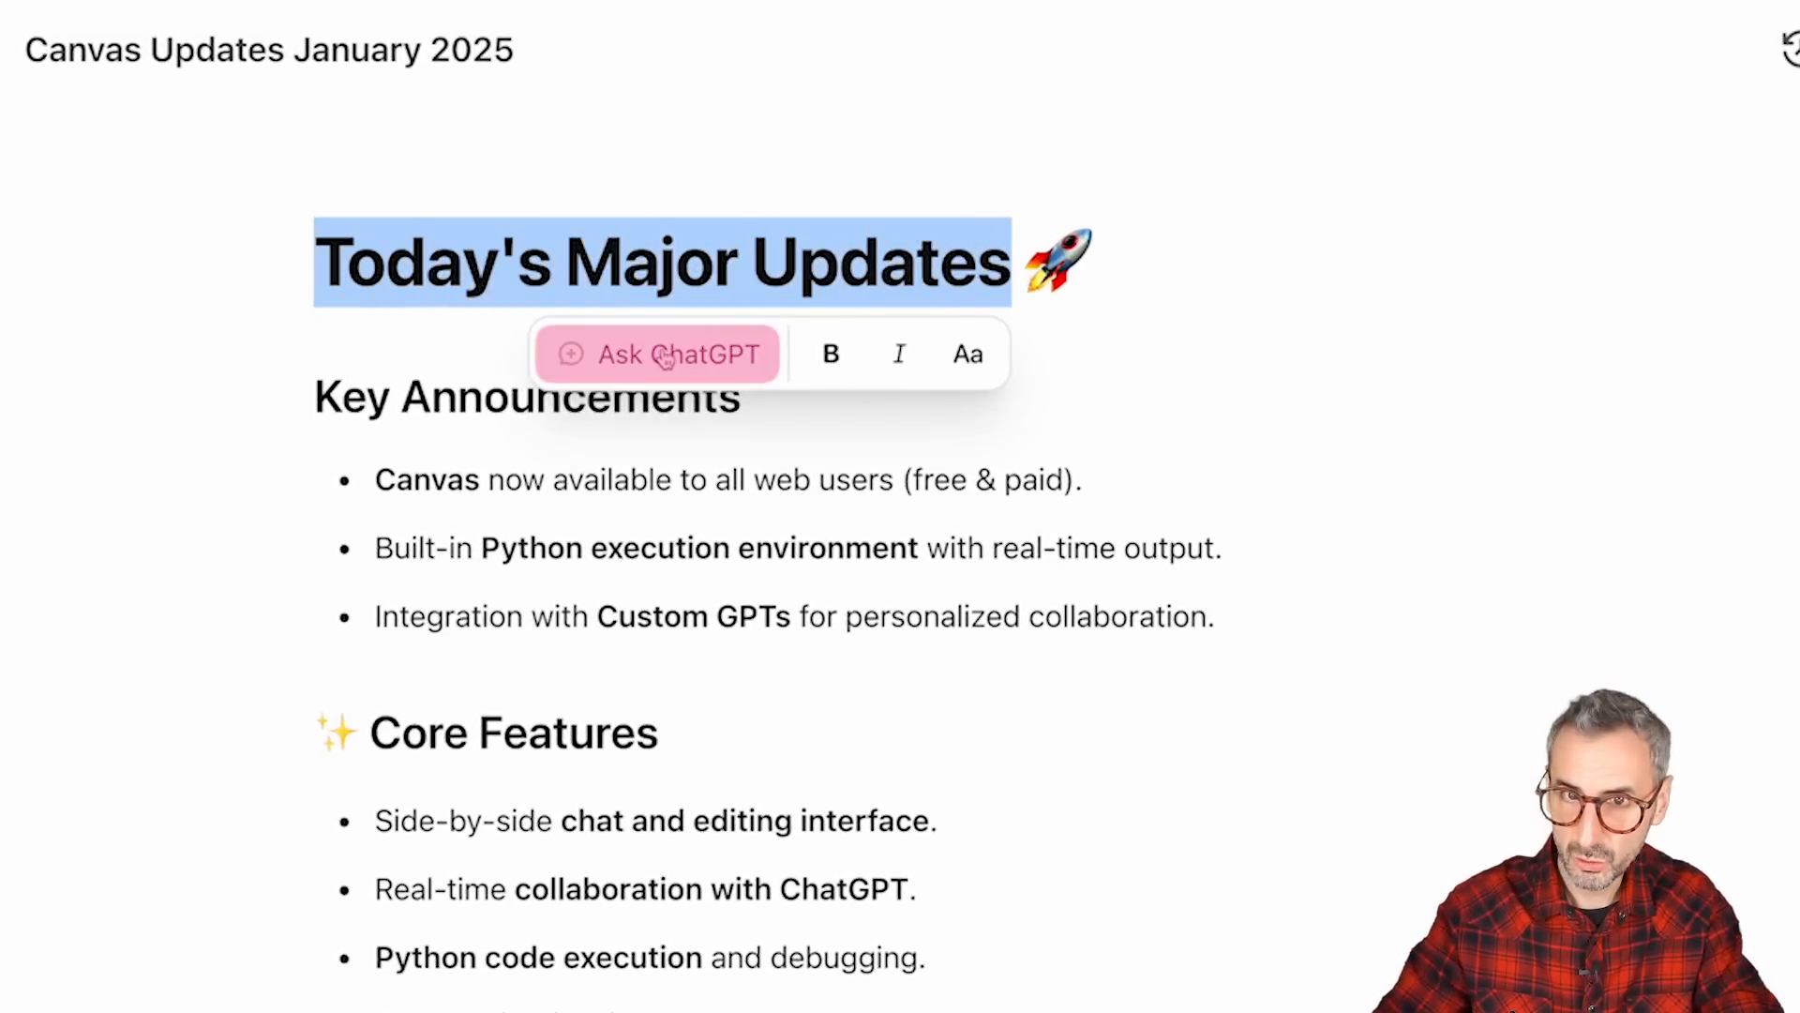
left_click(665, 357)
type("mention this ")
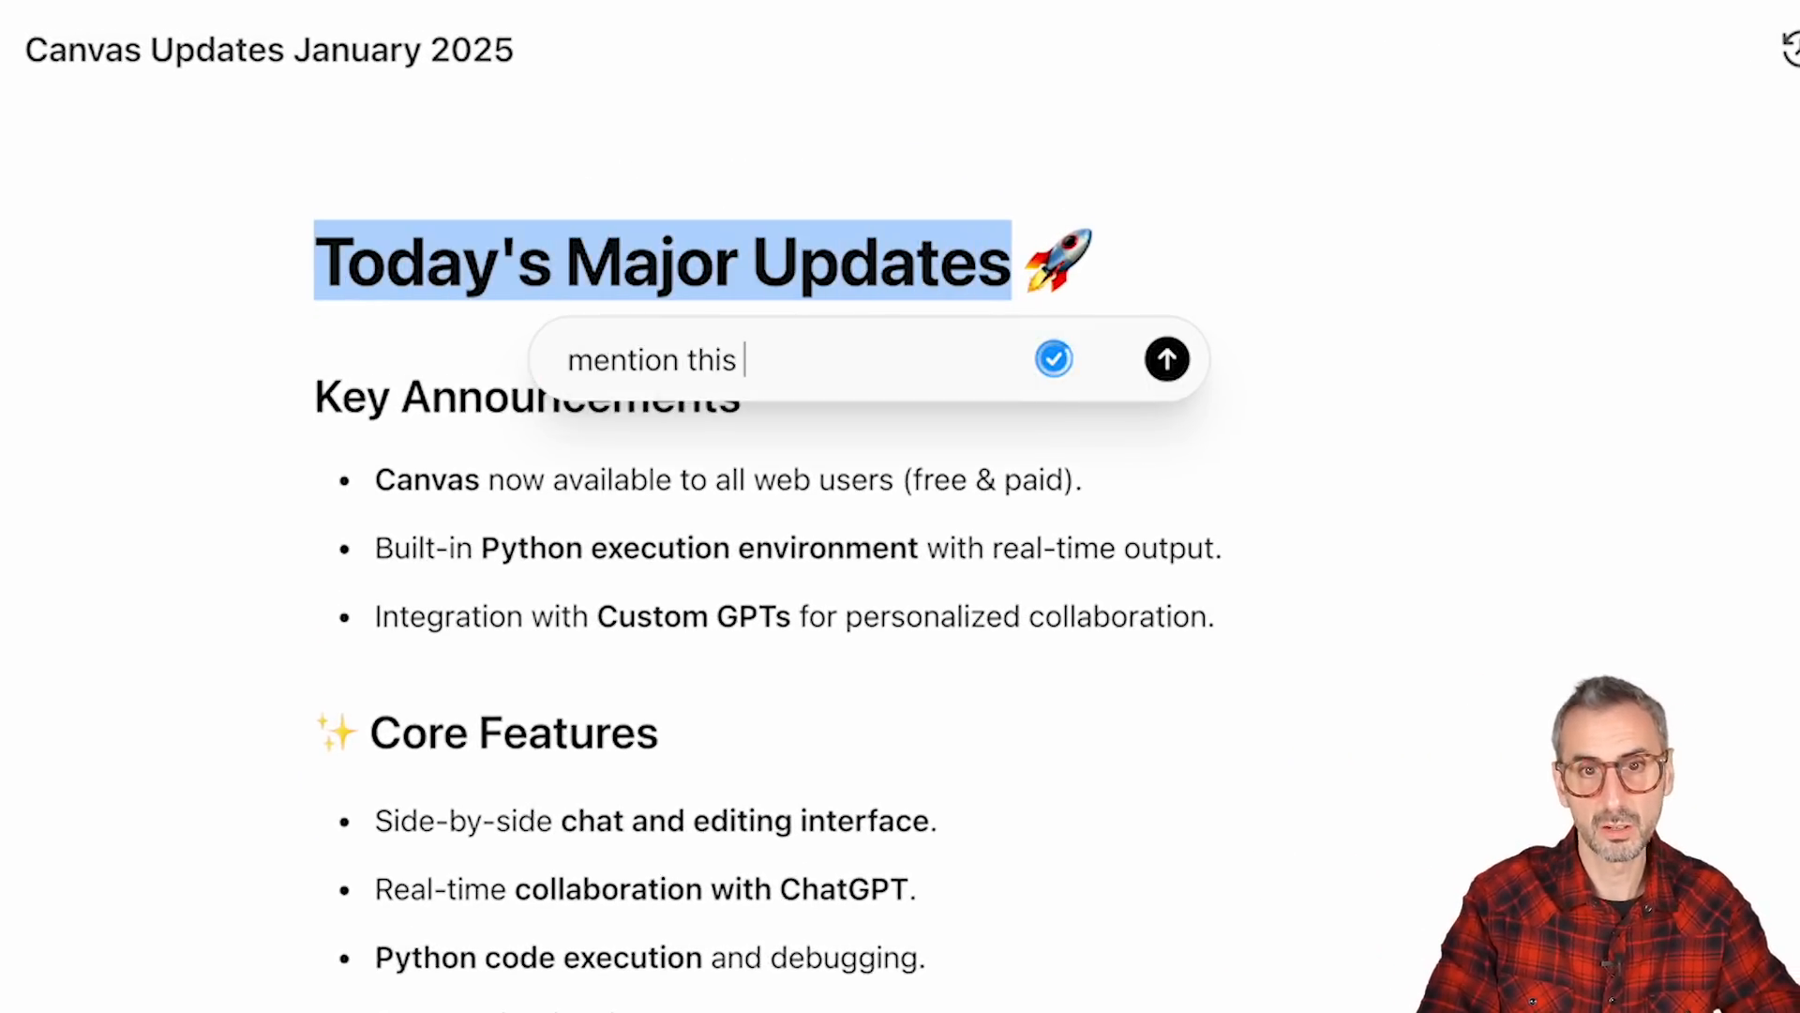
type("was day 04 of O")
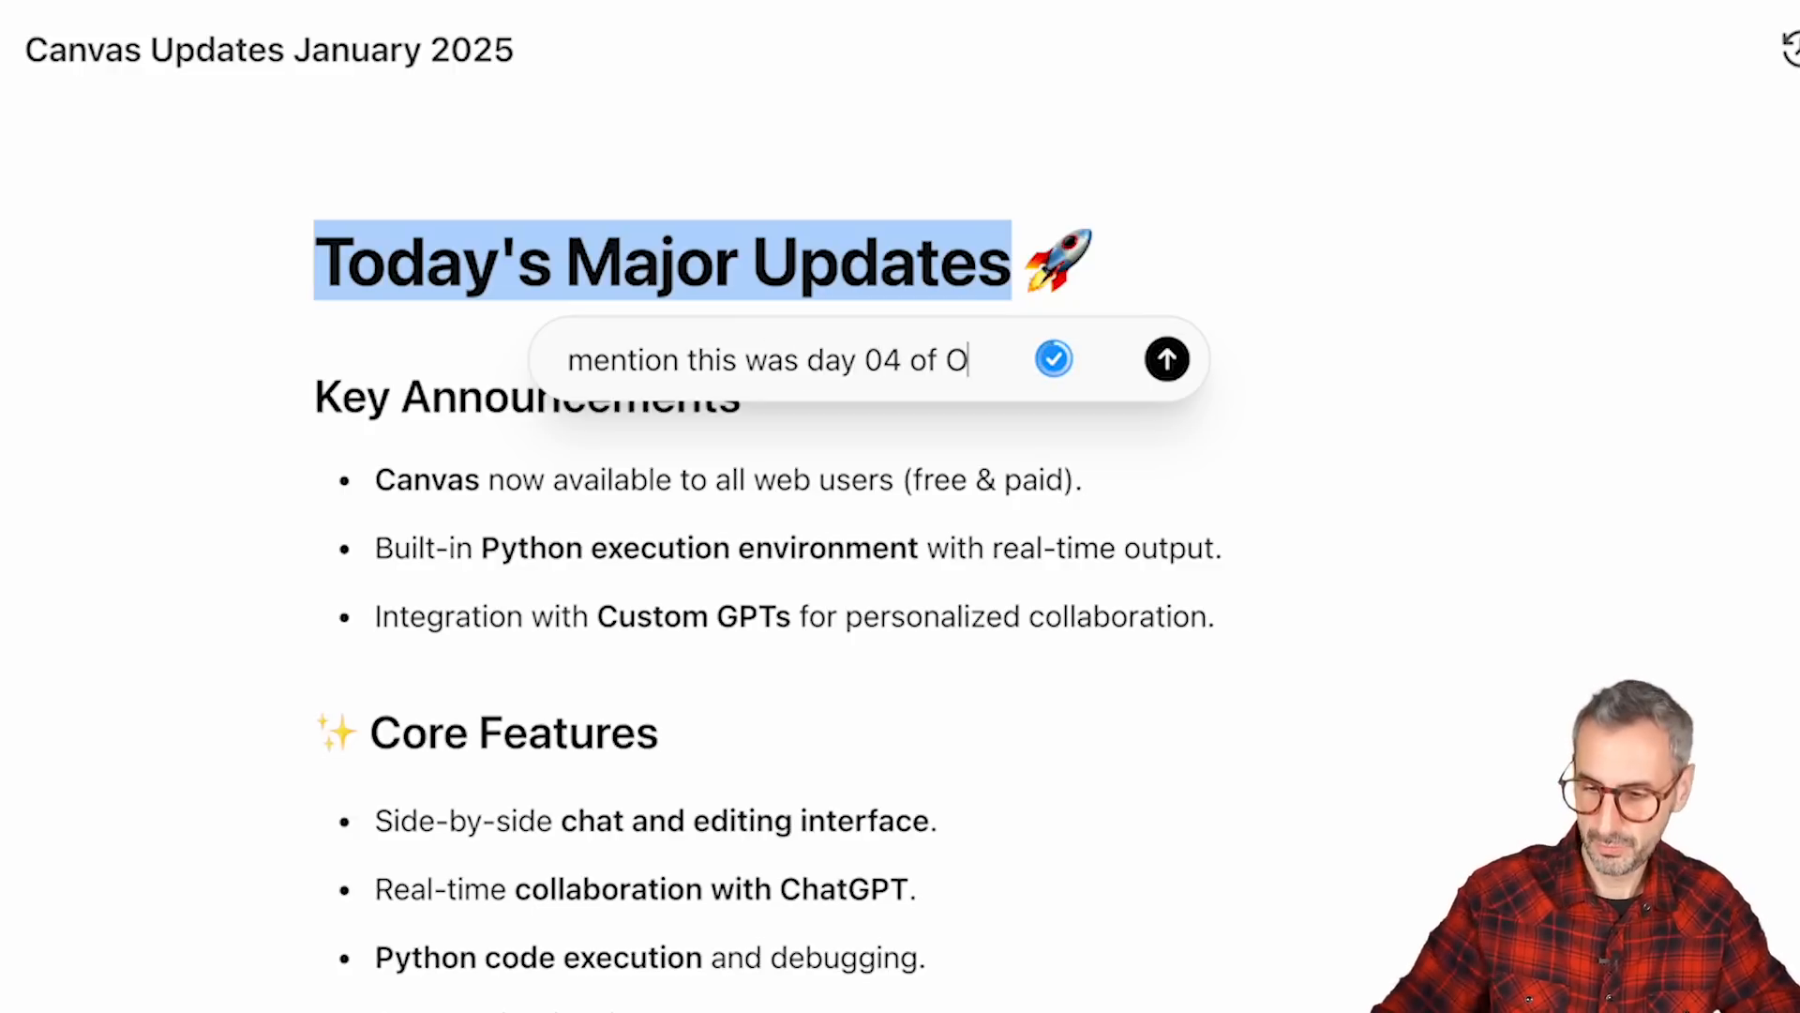
type("penAI's ship")
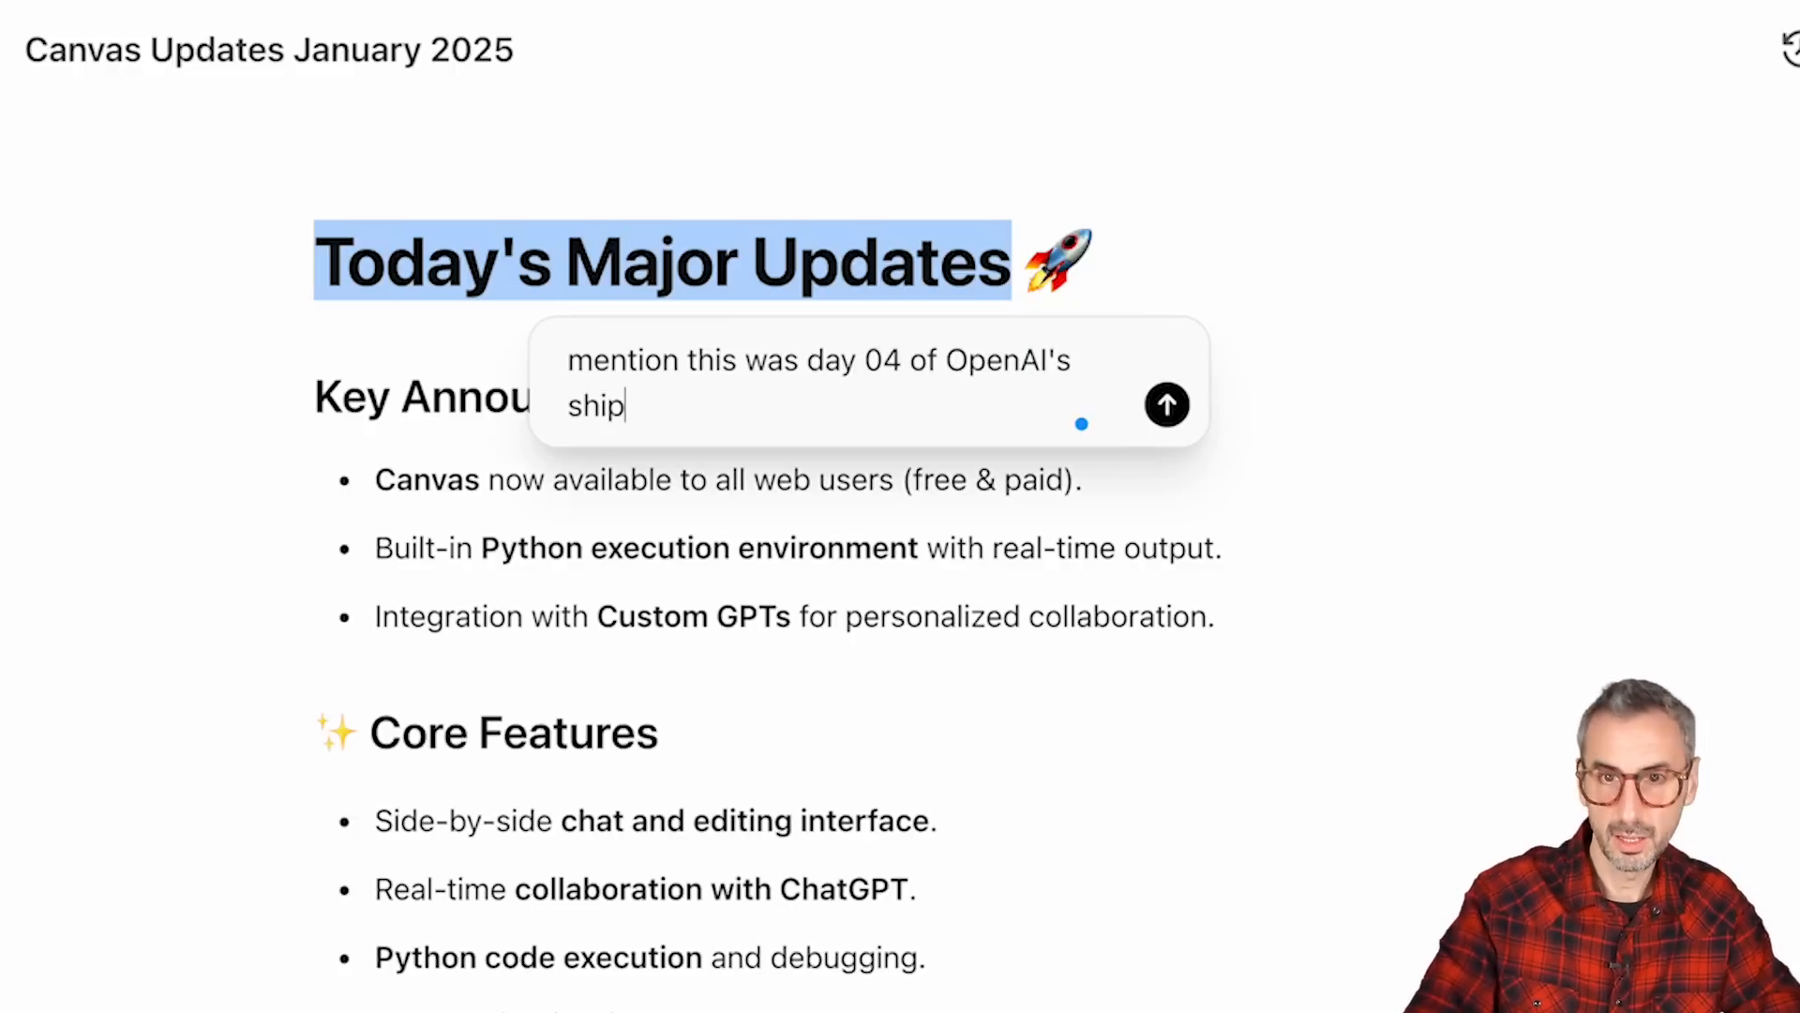
type("mas announcements")
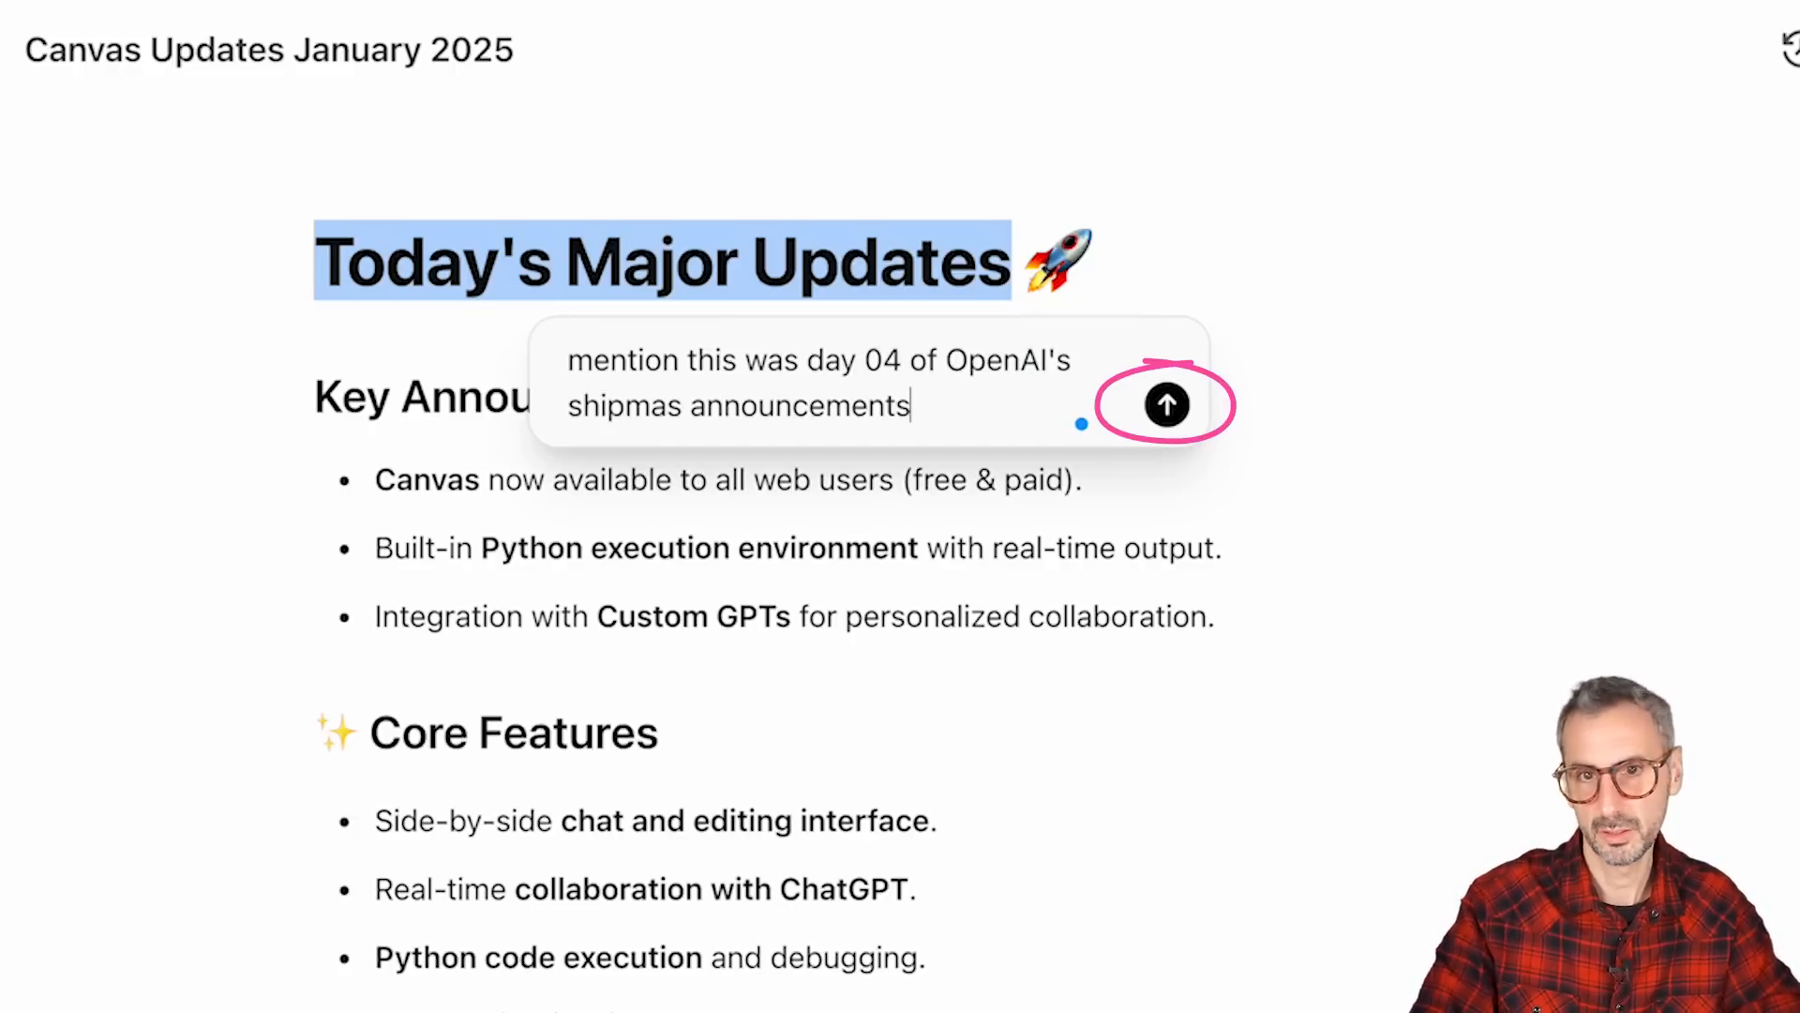
key("Return")
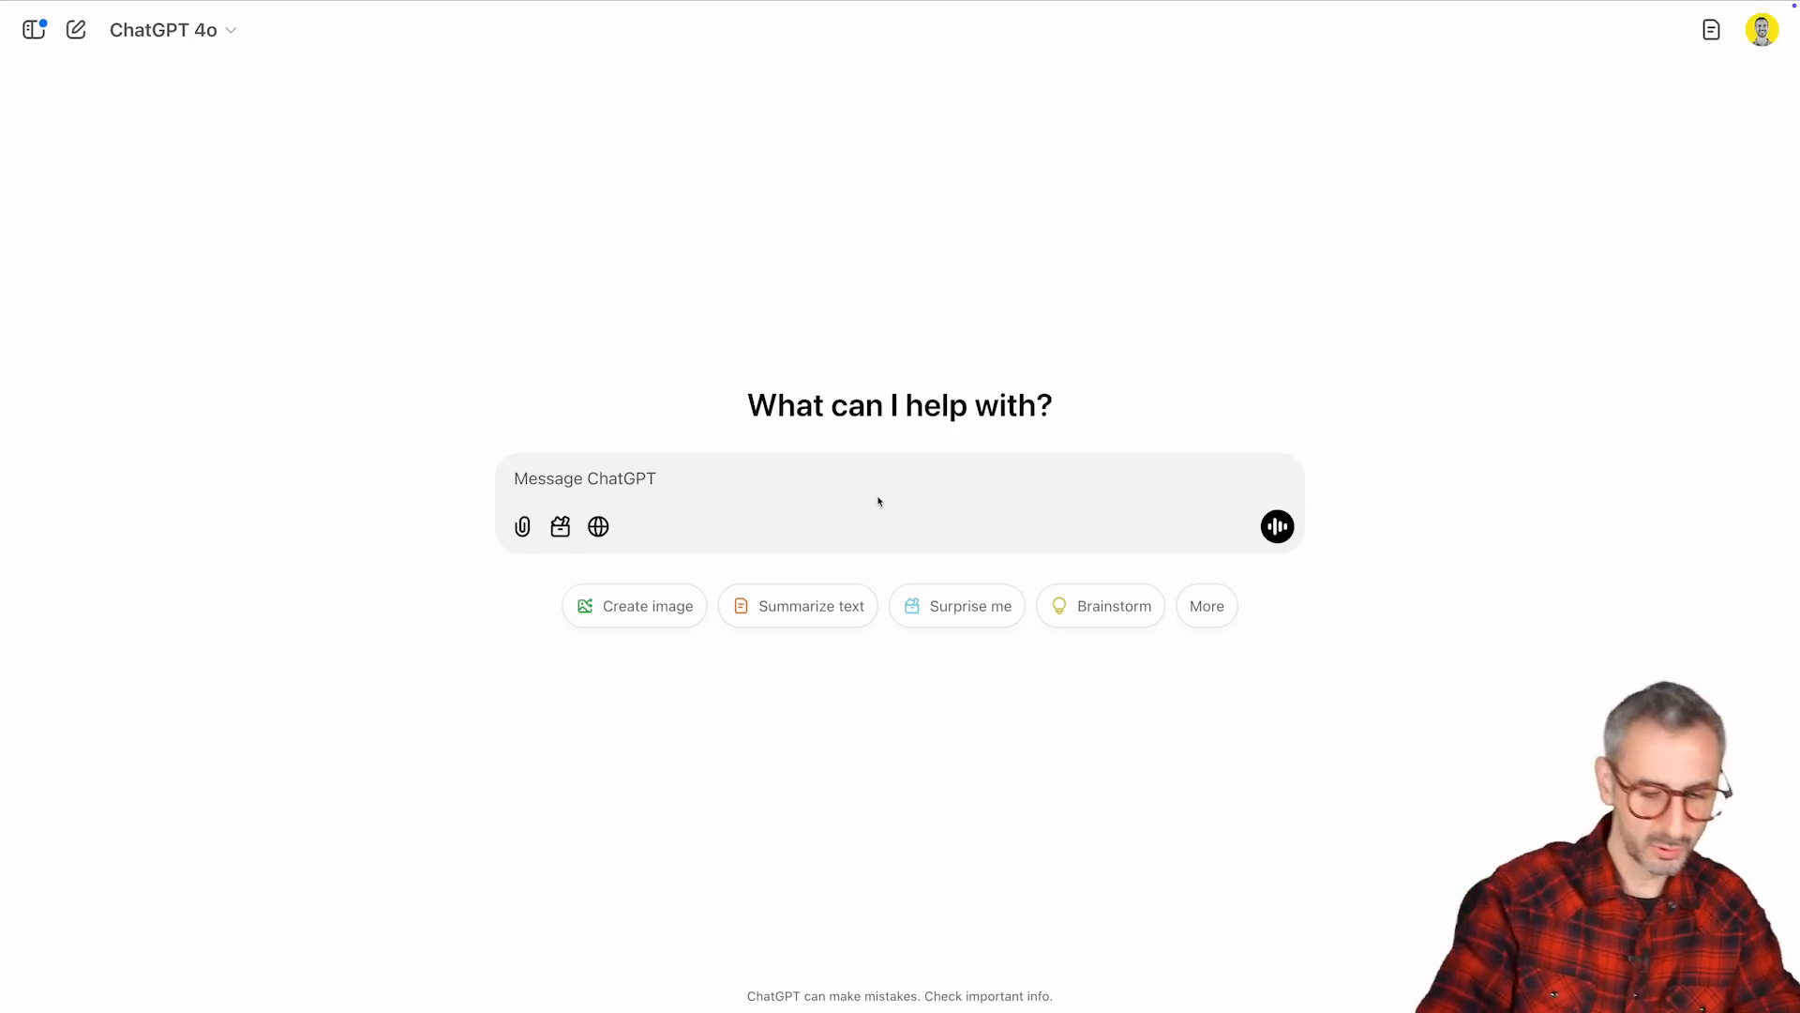
Paste the updates text into a new chat, append "open in canvas mode", send it and review the reply.
key("super+v")
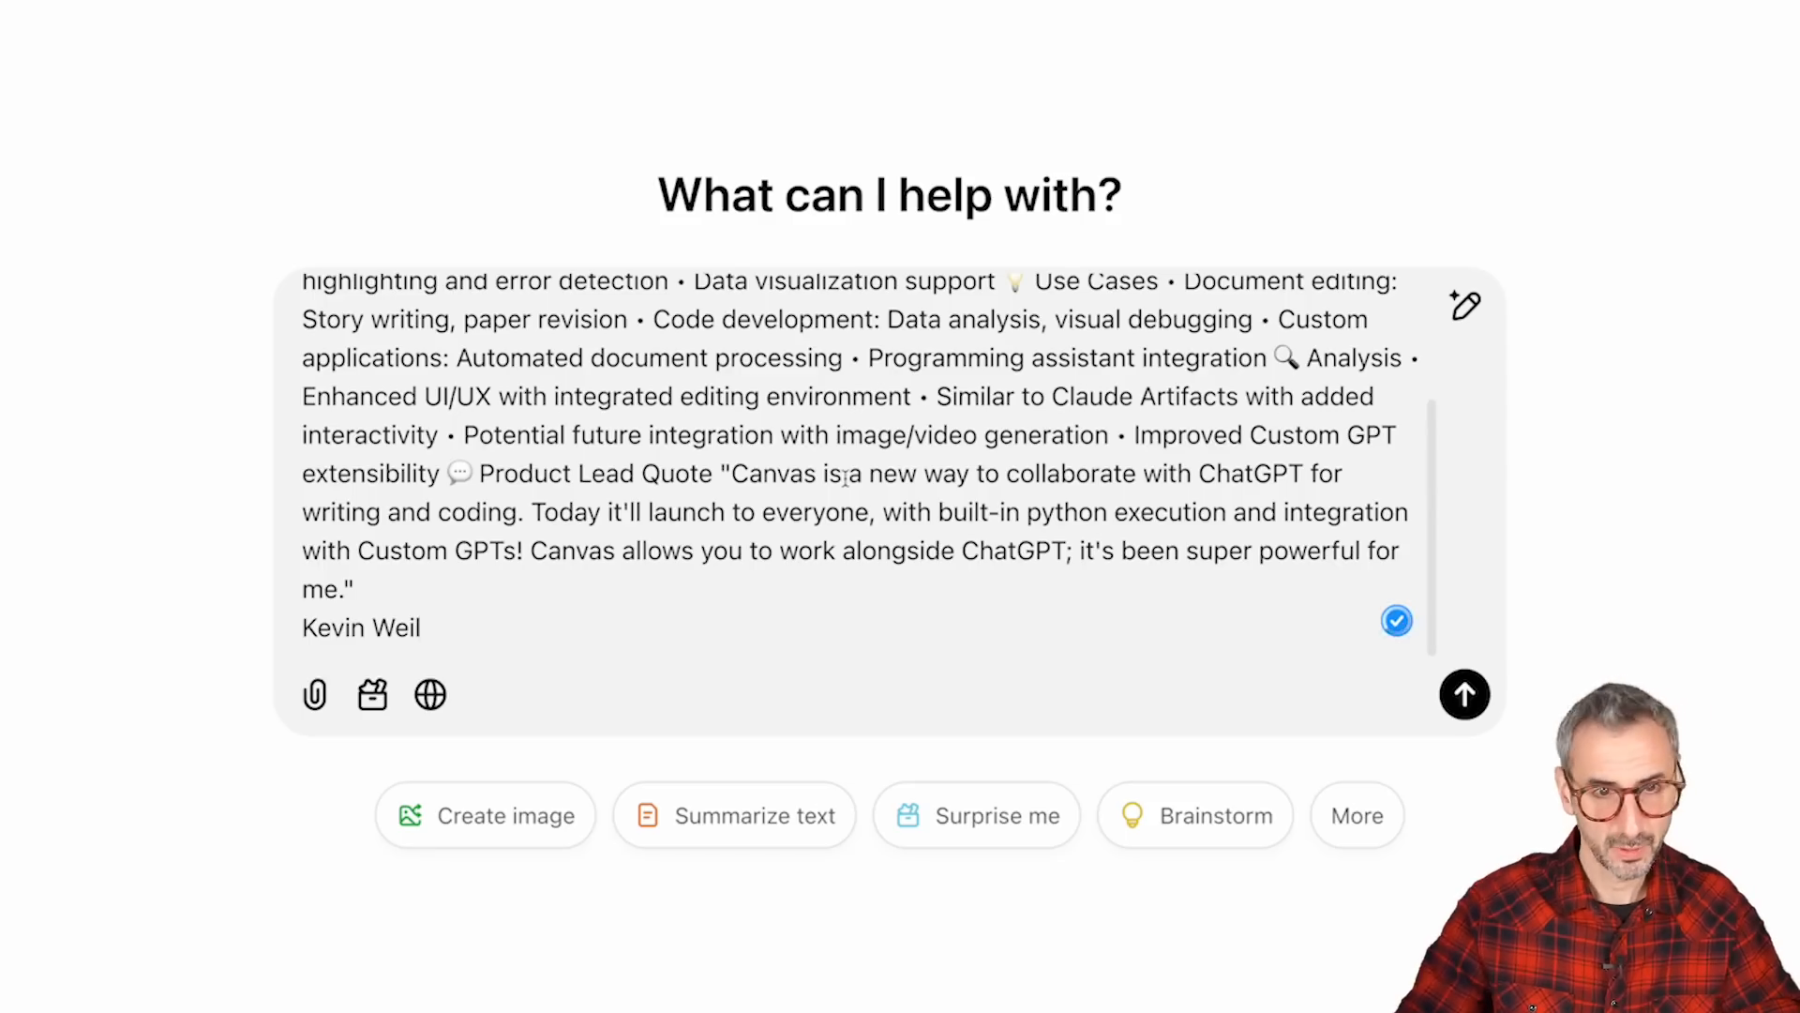
key("shift+Return")
key("shift+Return")
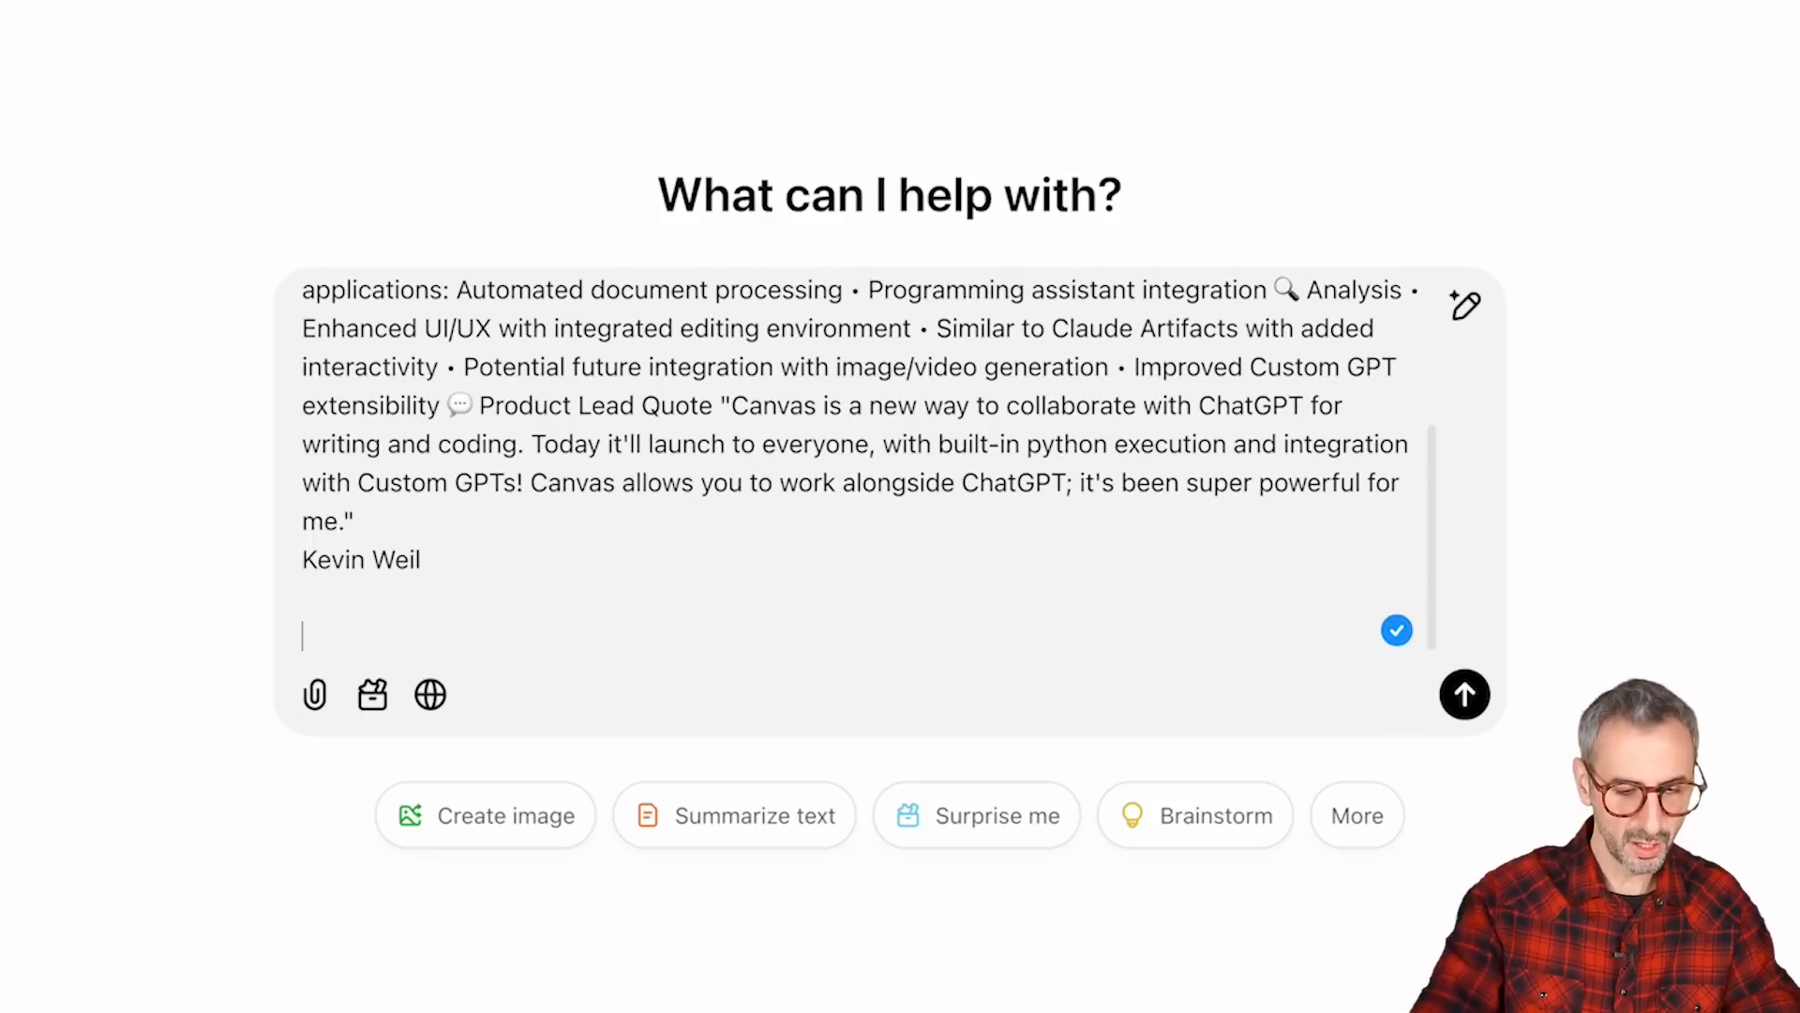
type("open in canvas mode")
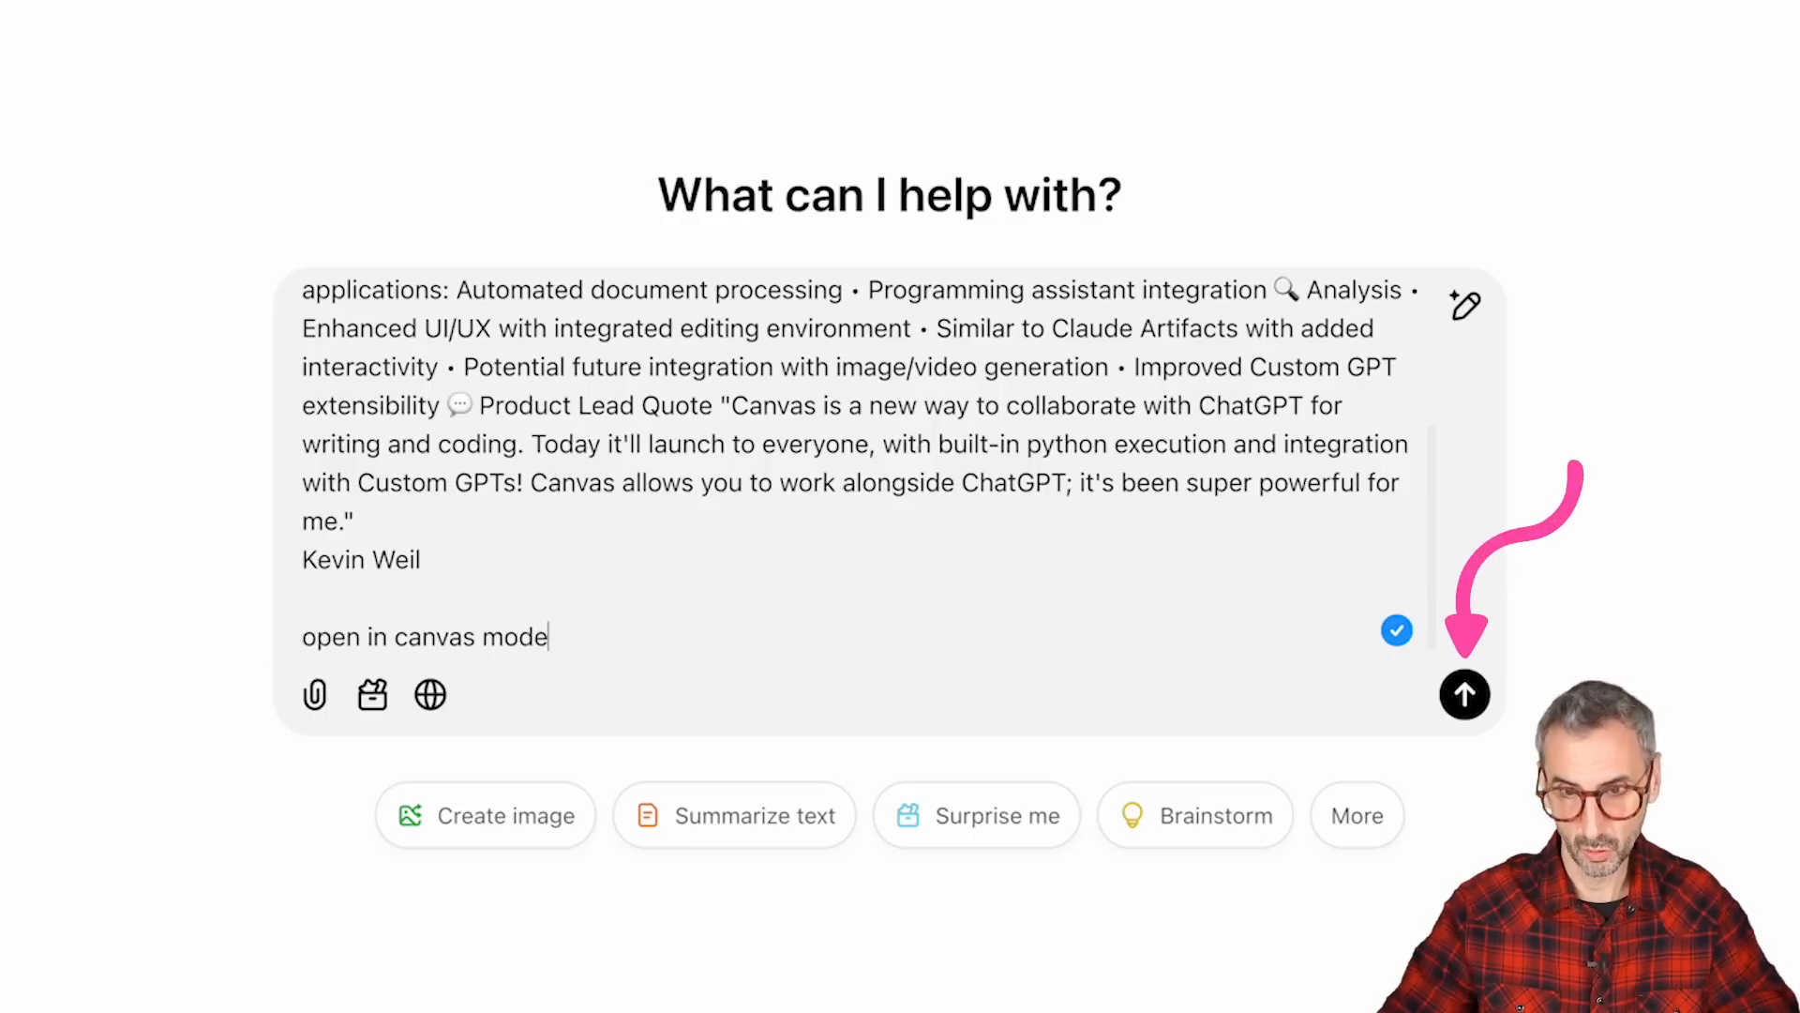
left_click(1464, 695)
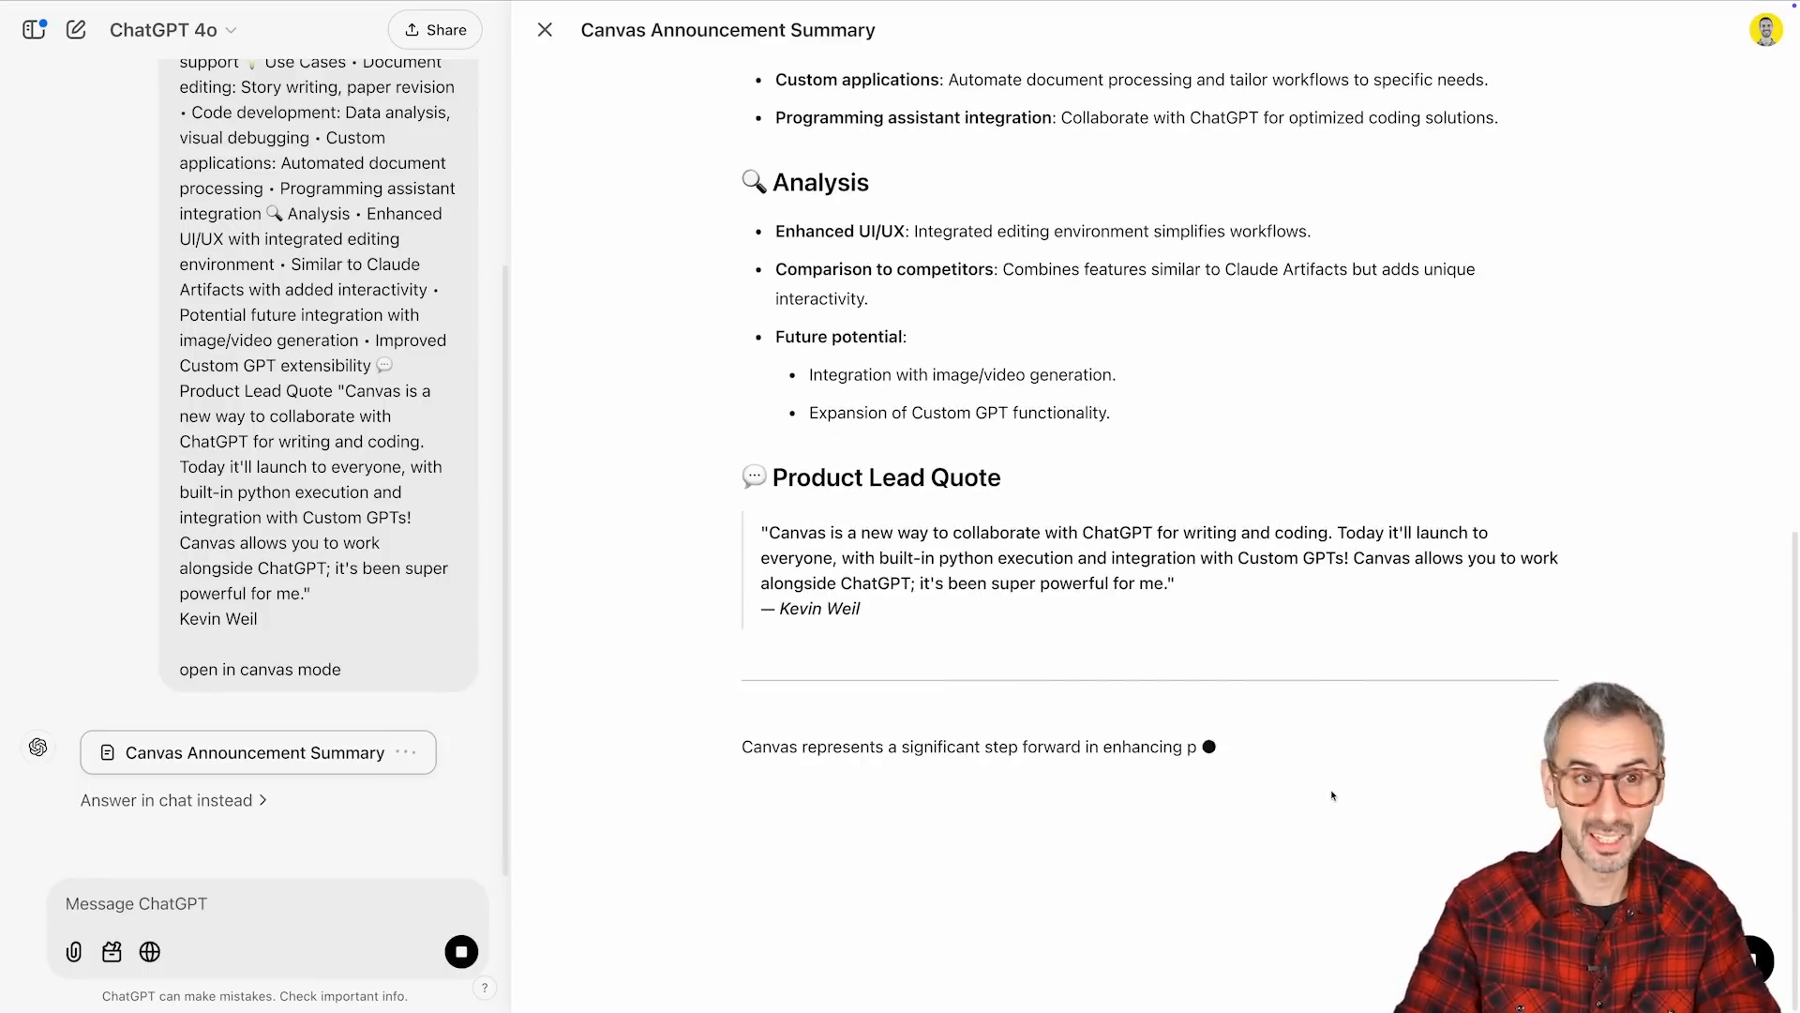
scroll(343, 480, "up", 5)
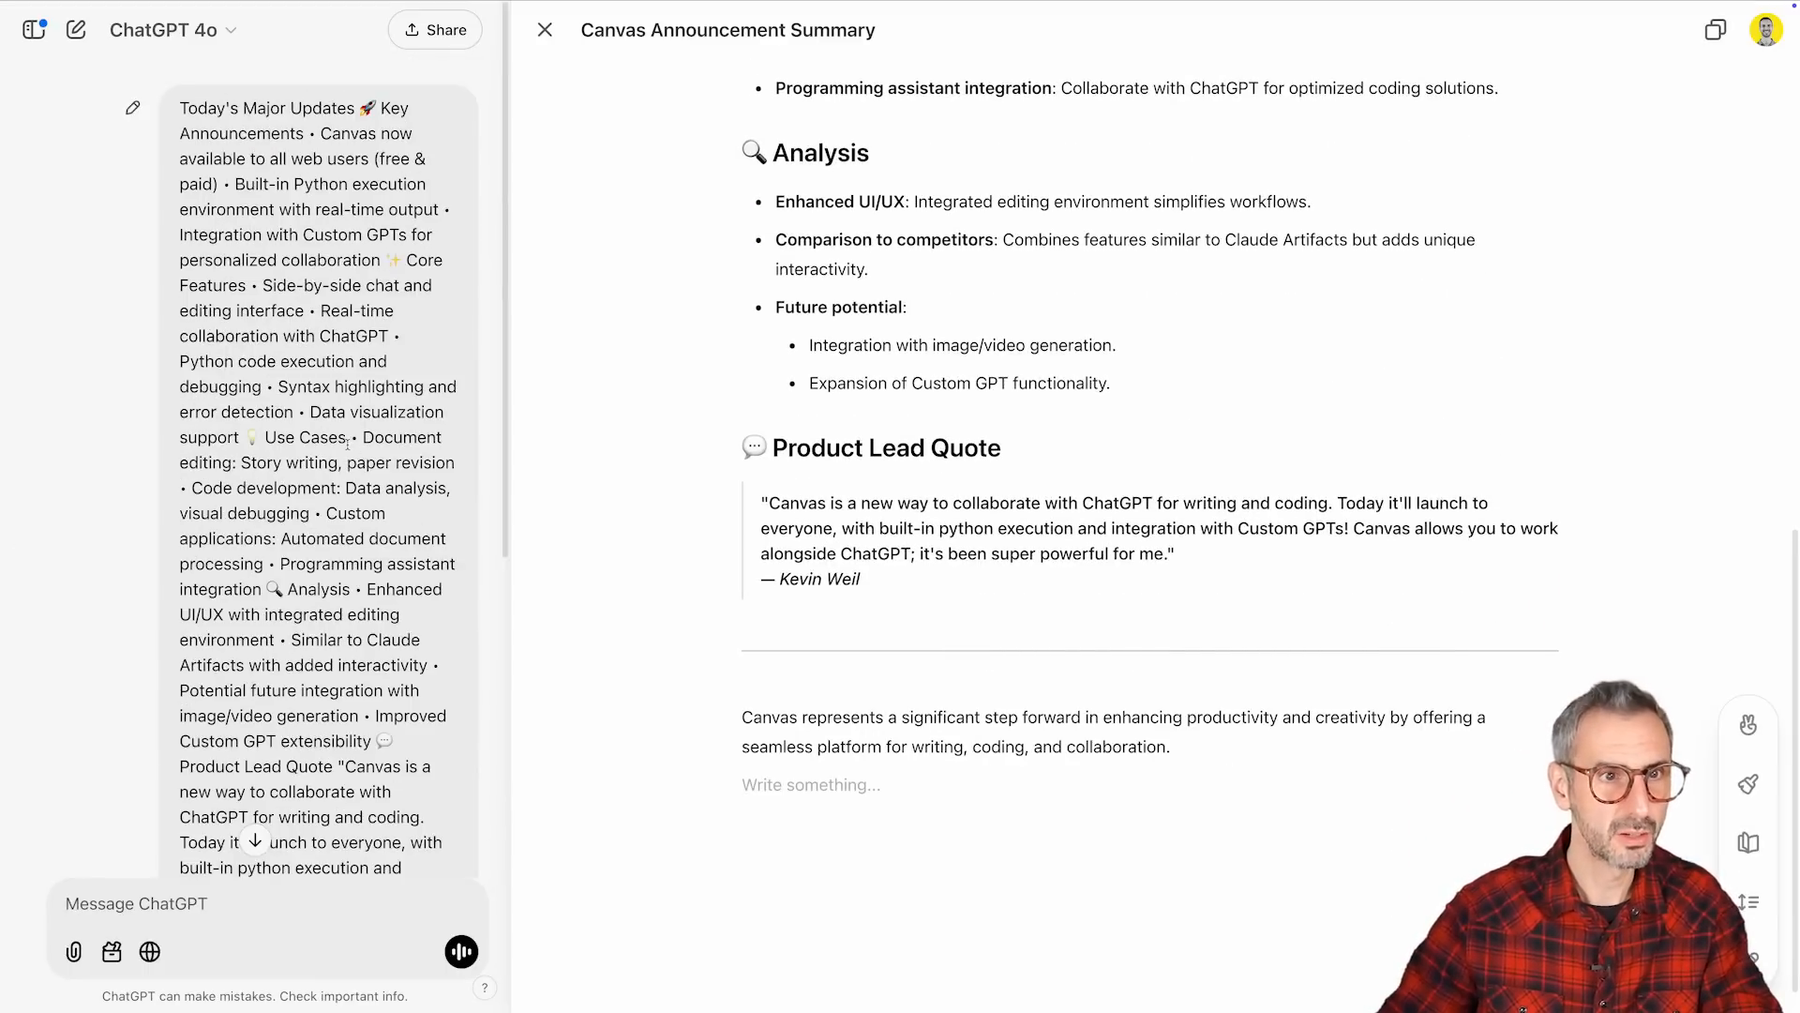
scroll(379, 323, "down", 5)
scroll(371, 358, "down", 1)
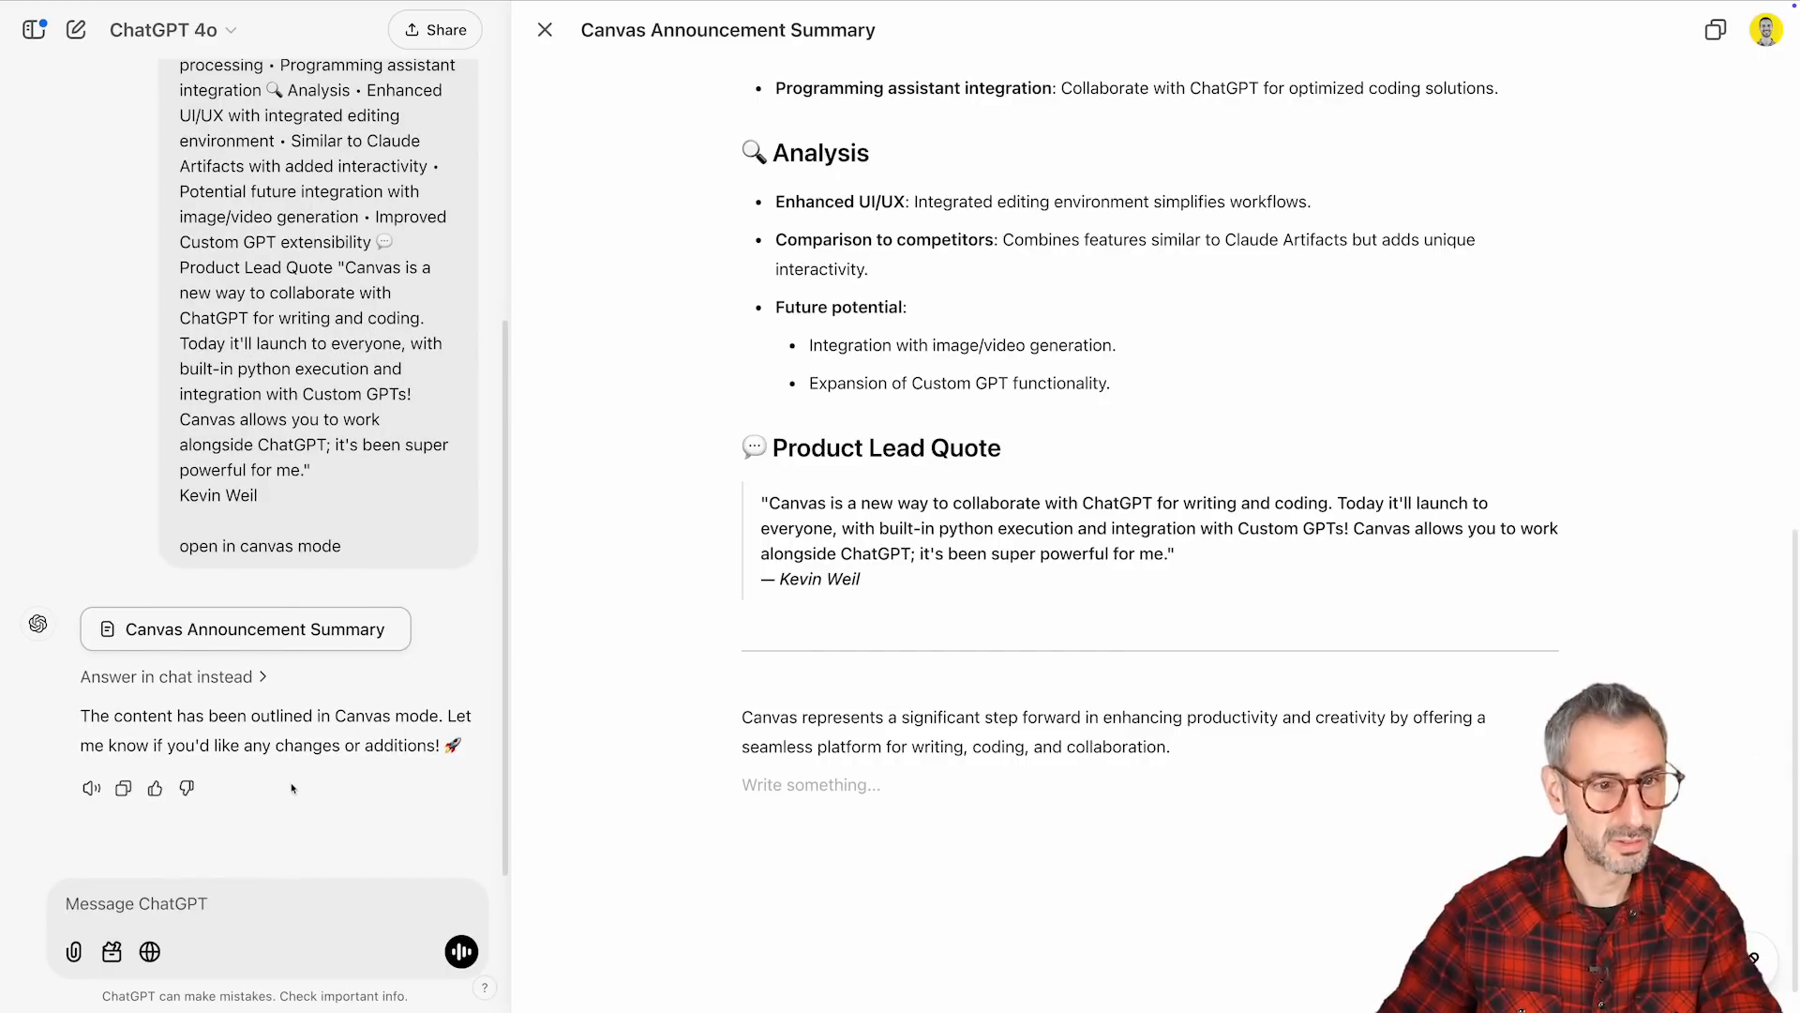
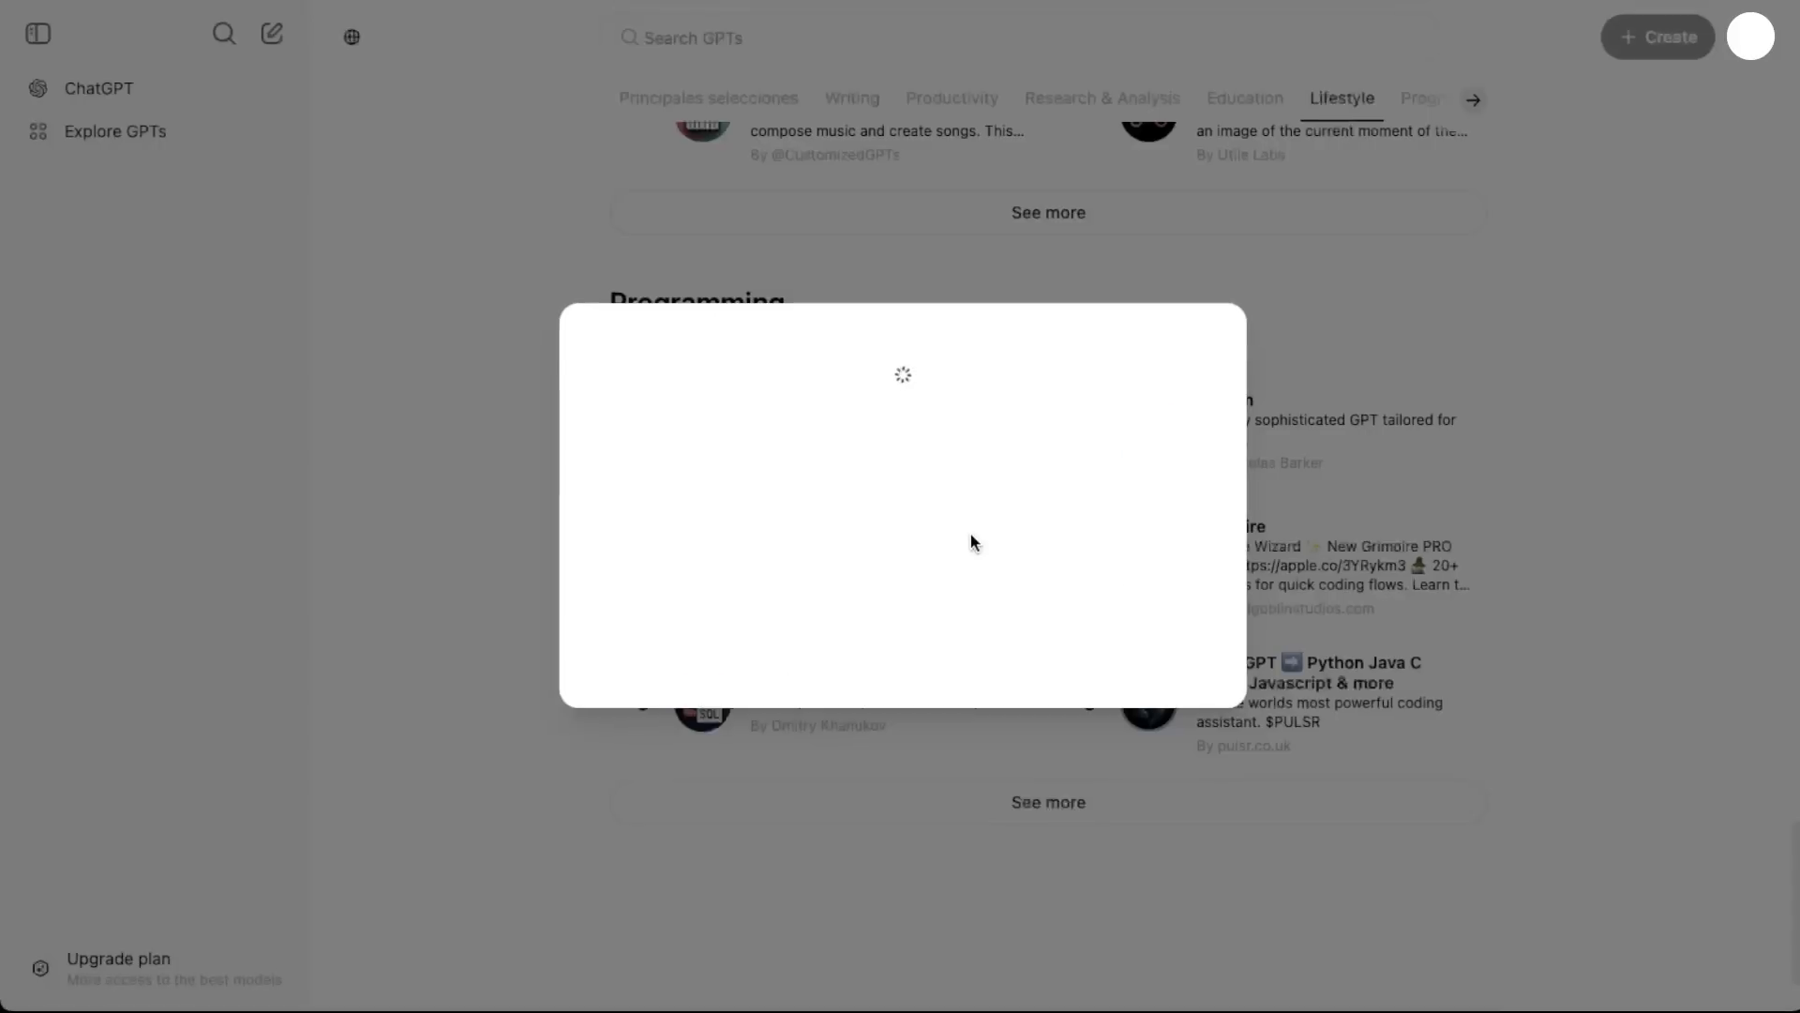
Review the capabilities and ratings of the websitegenerator.b12.io GPT and start a chat with it.
scroll(1219, 422, "down", 6)
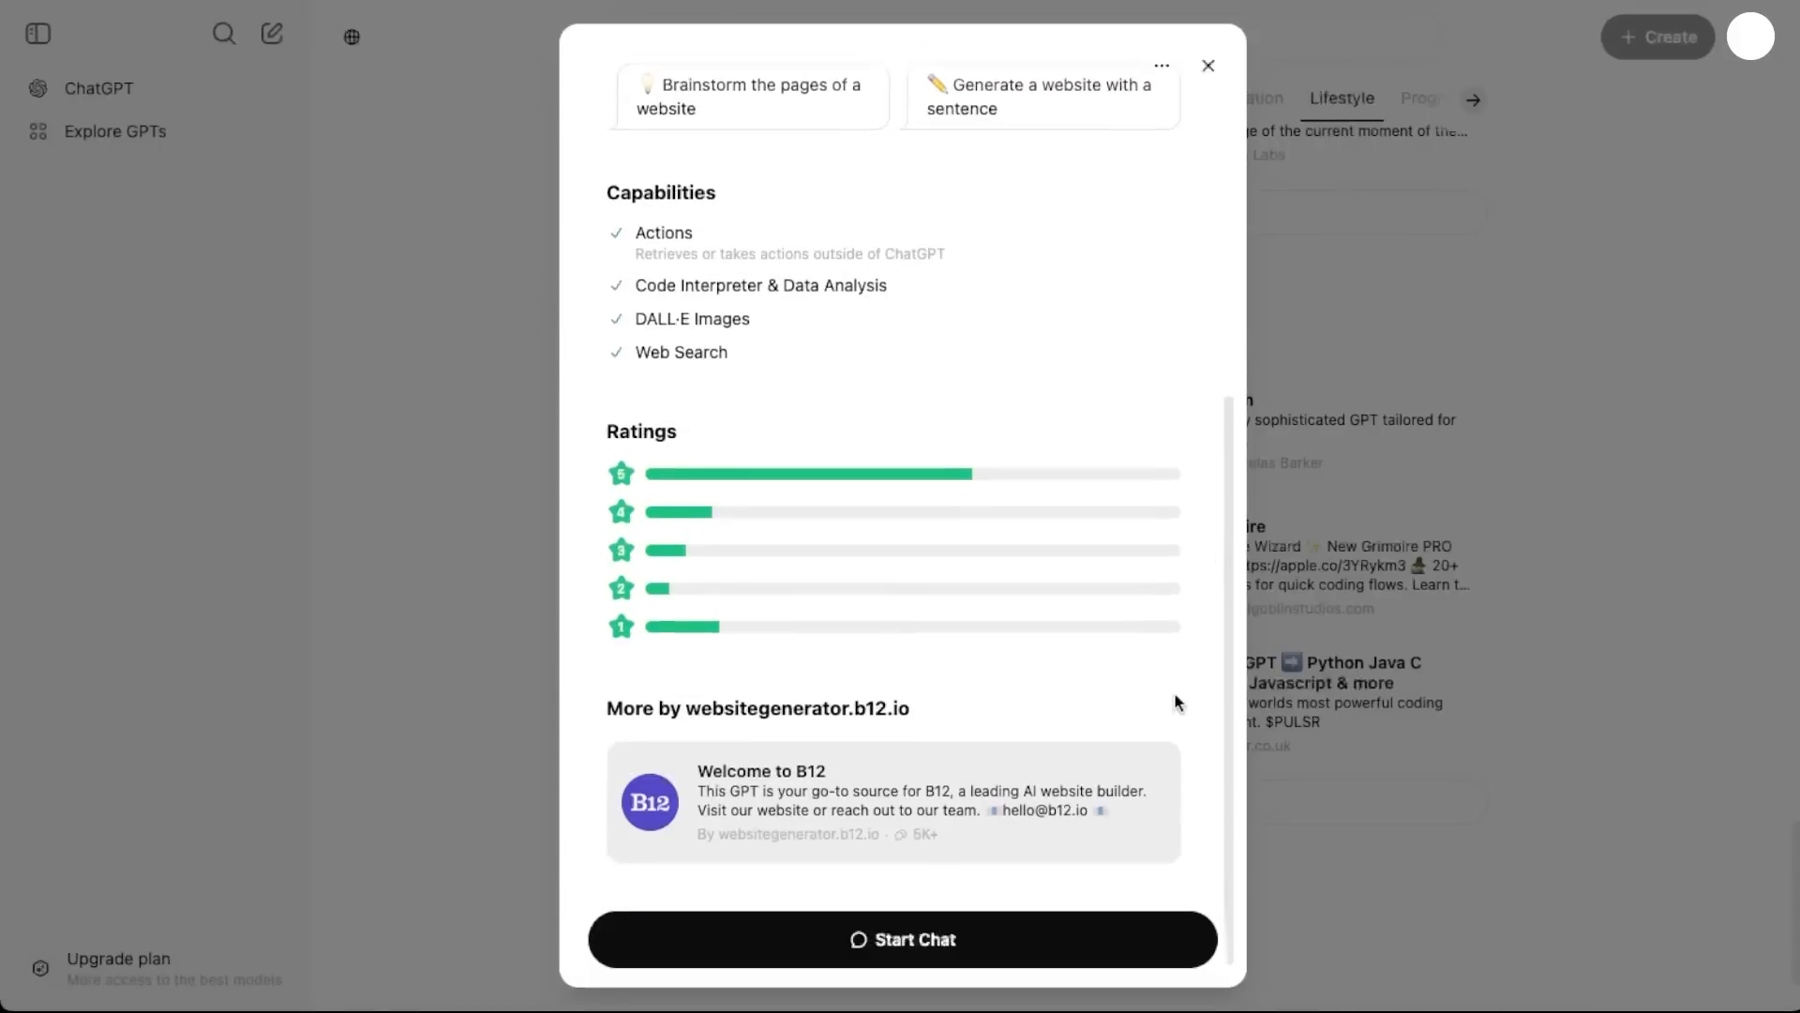
left_click(1029, 952)
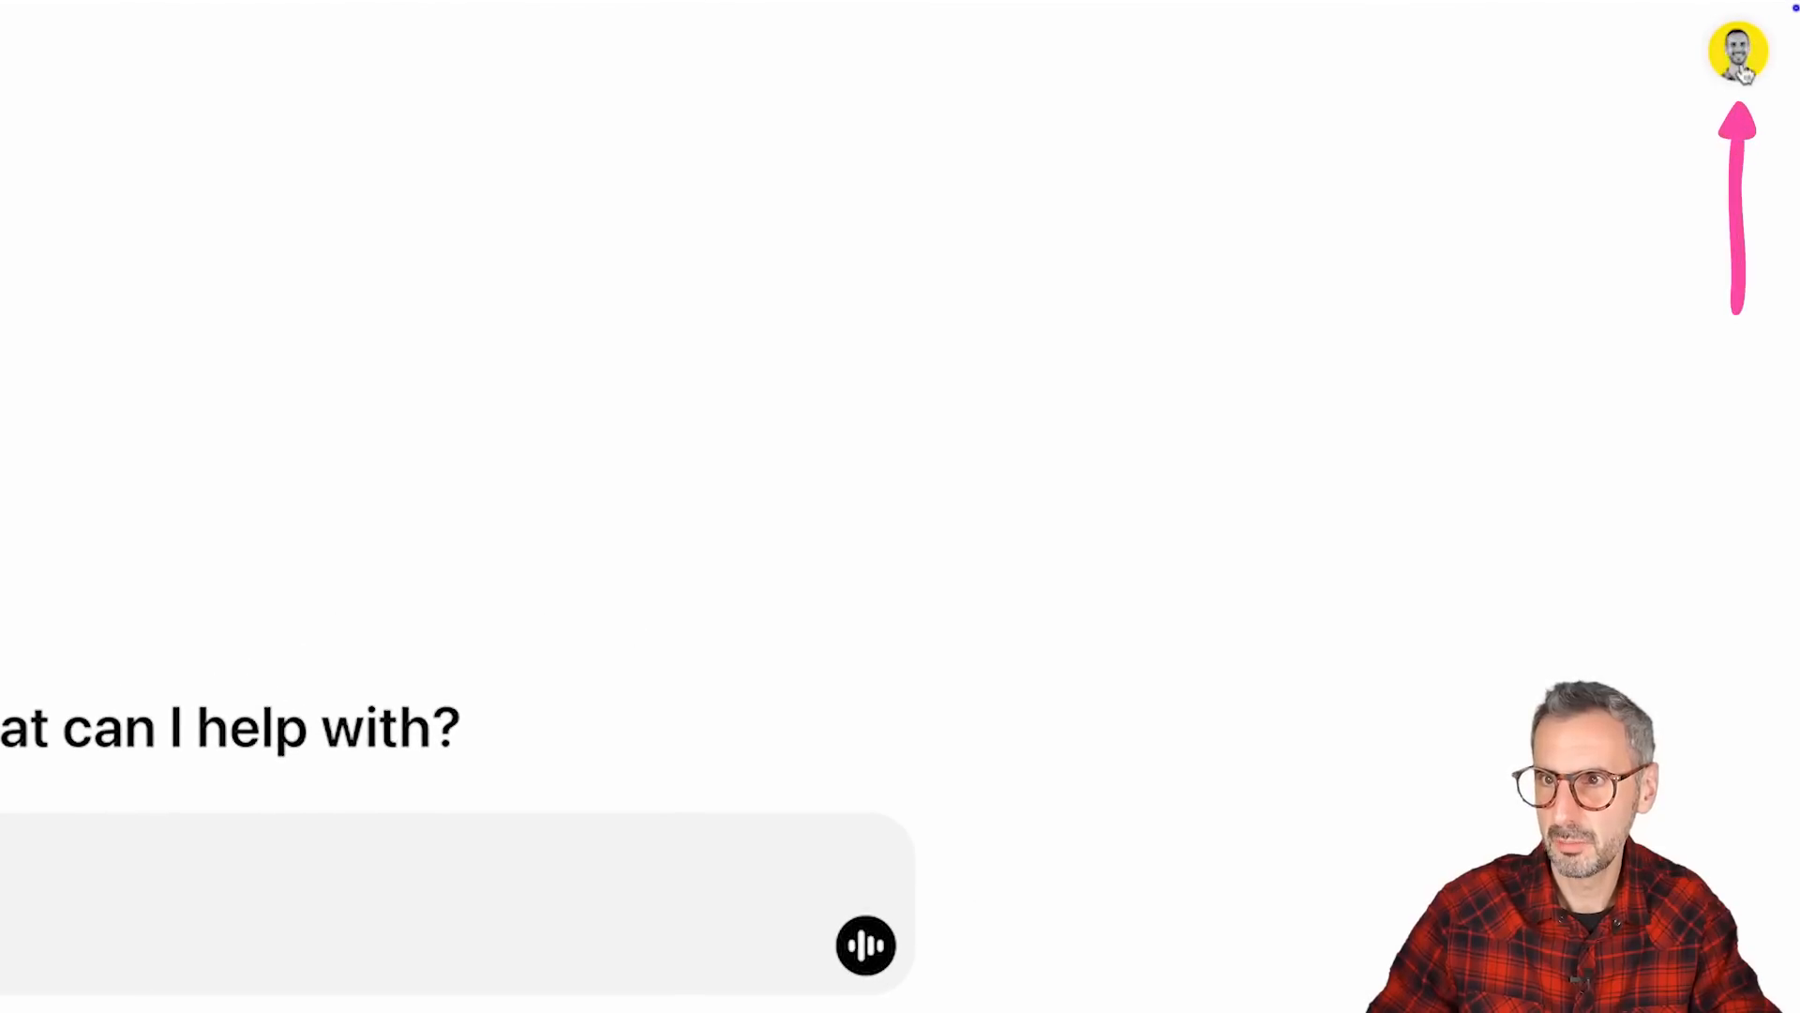
Load the full list of personal GPTs and open the Email Assistant GPT.
left_click(1740, 57)
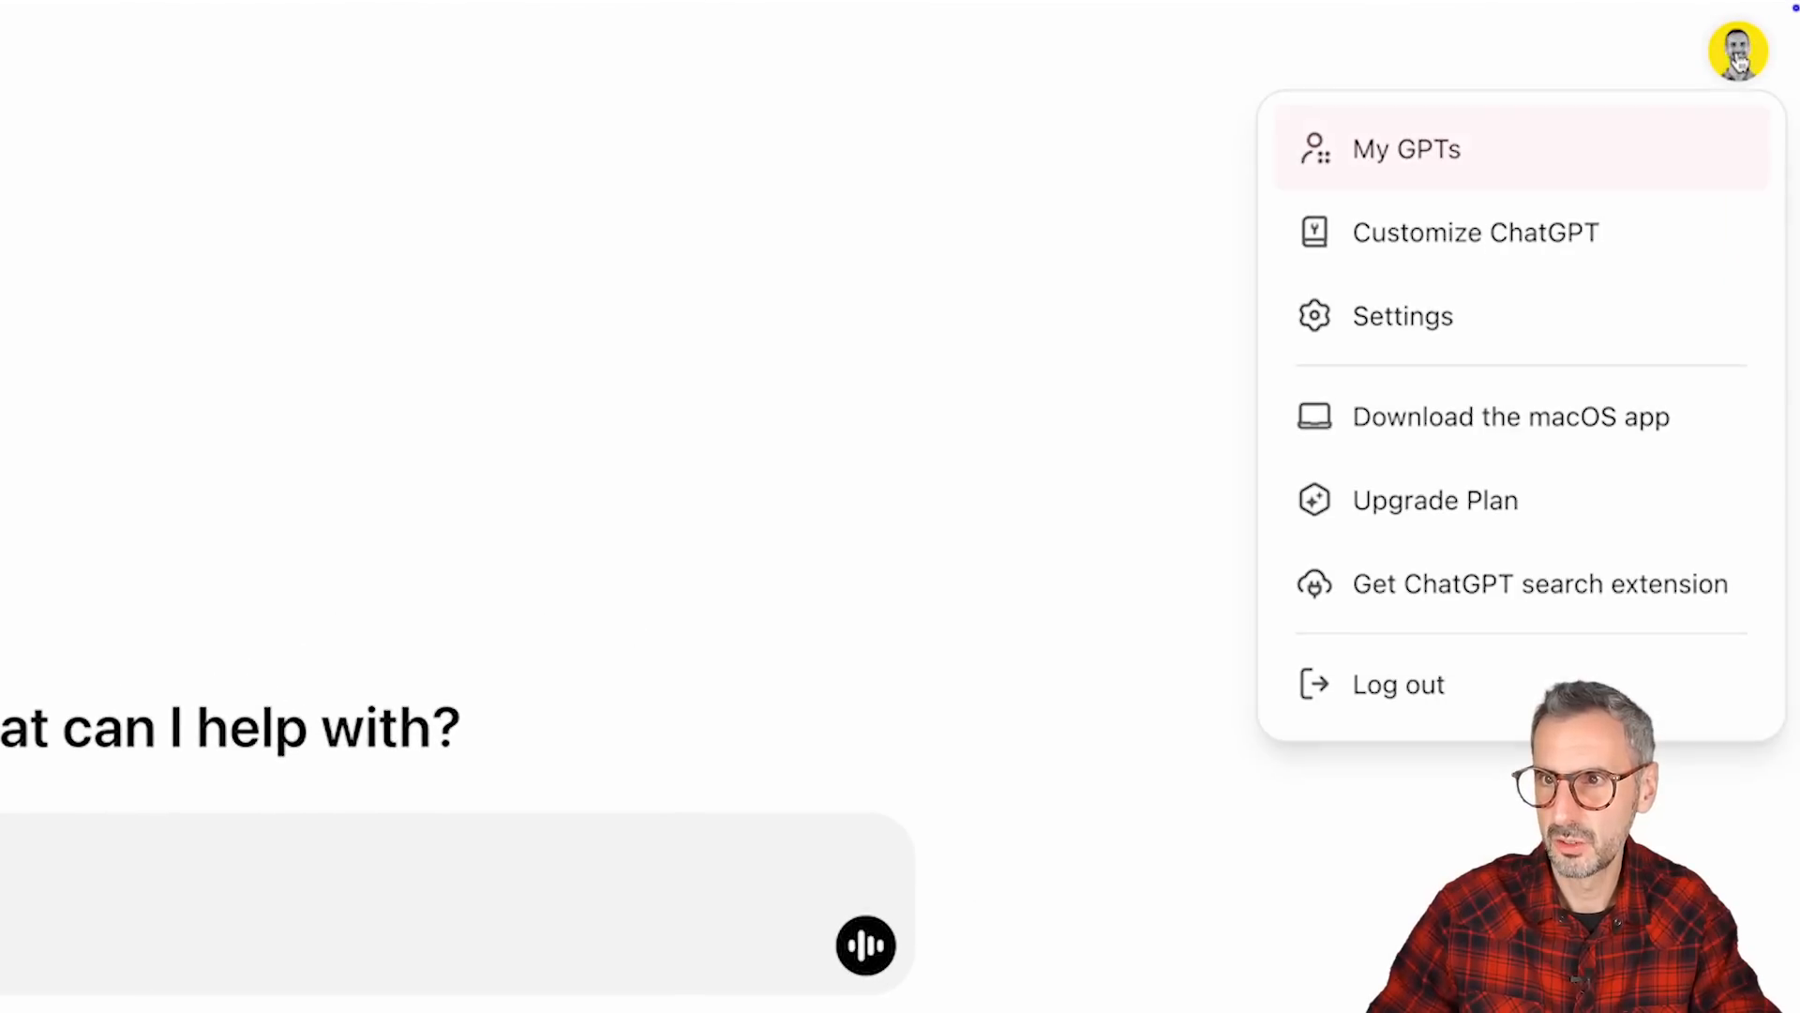
left_click(1359, 144)
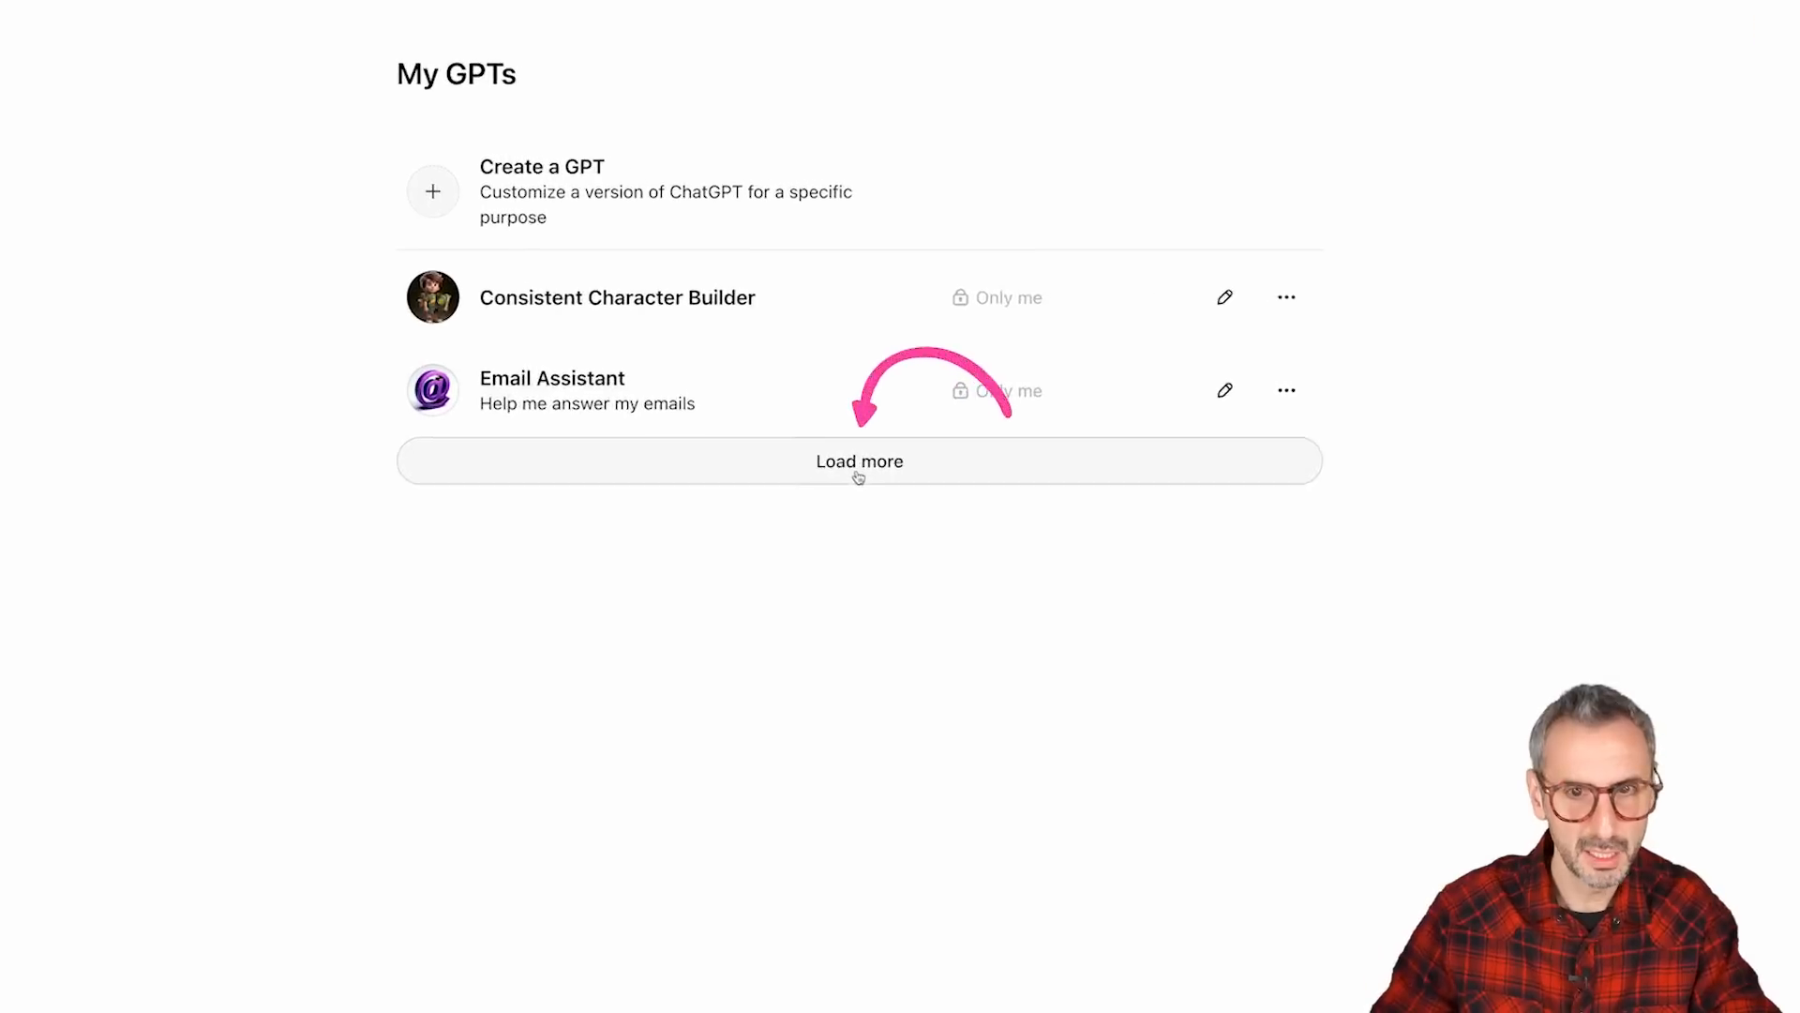
left_click(859, 461)
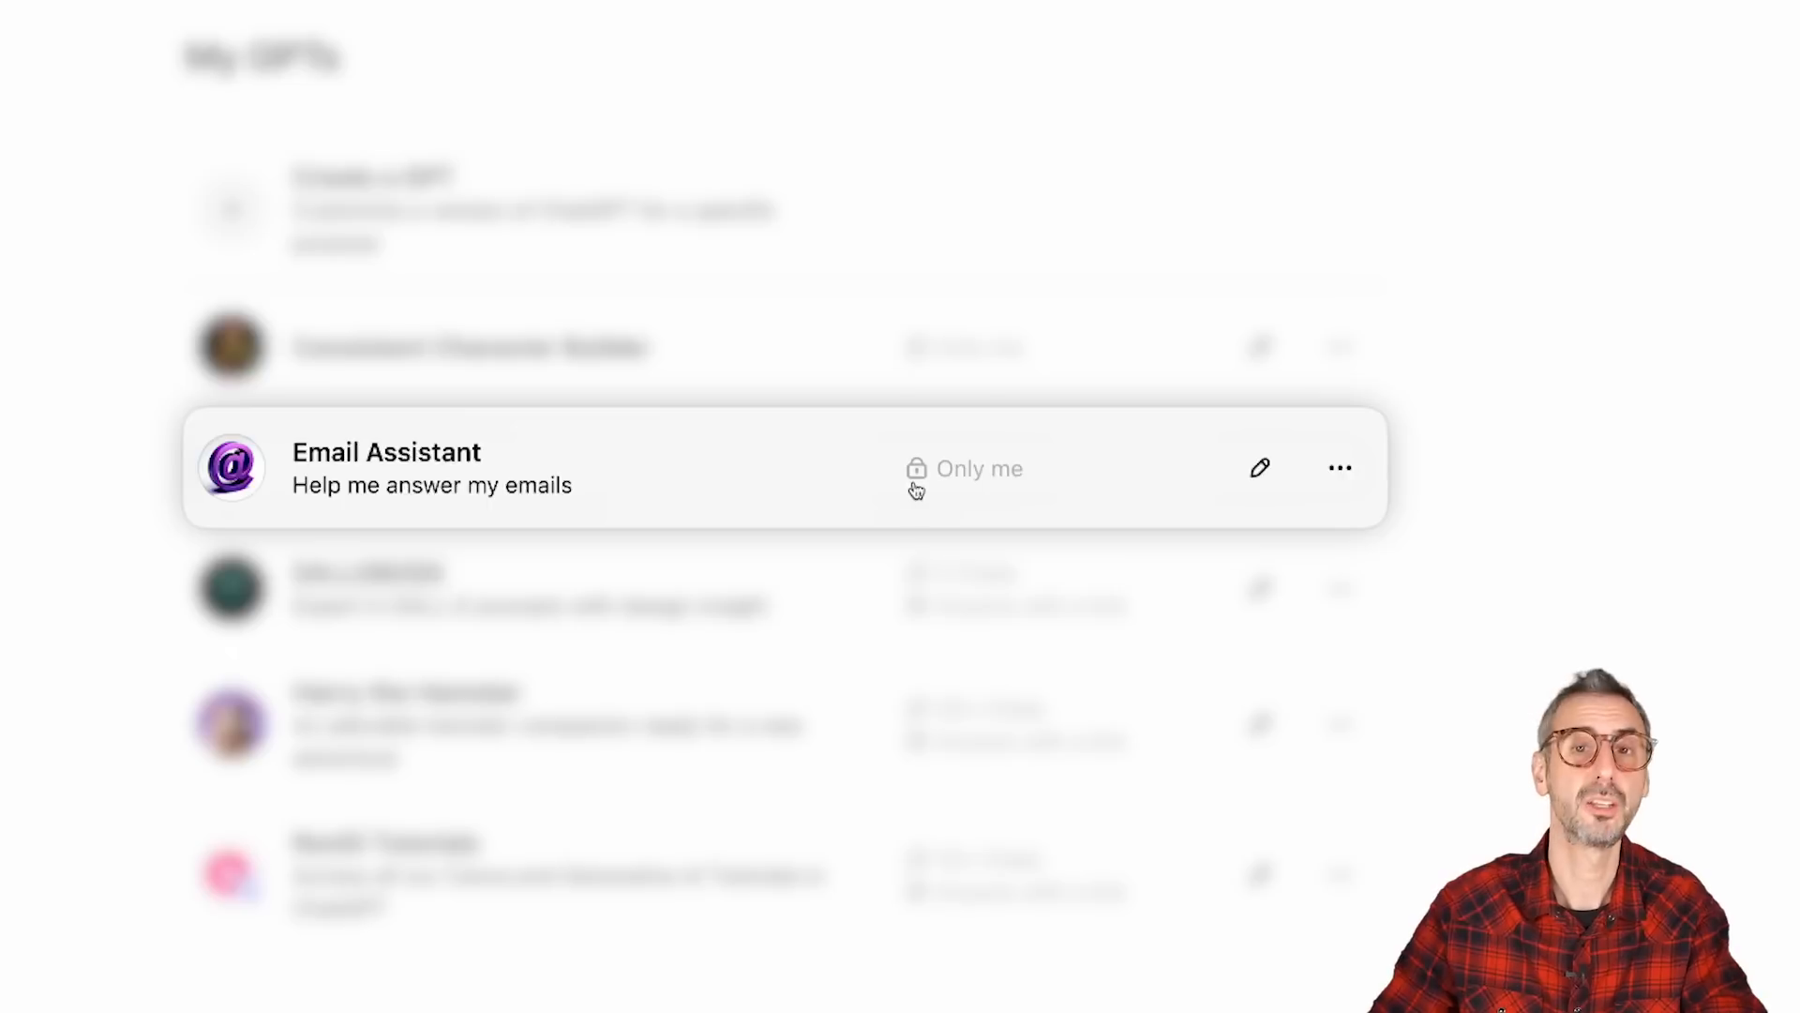
left_click(514, 502)
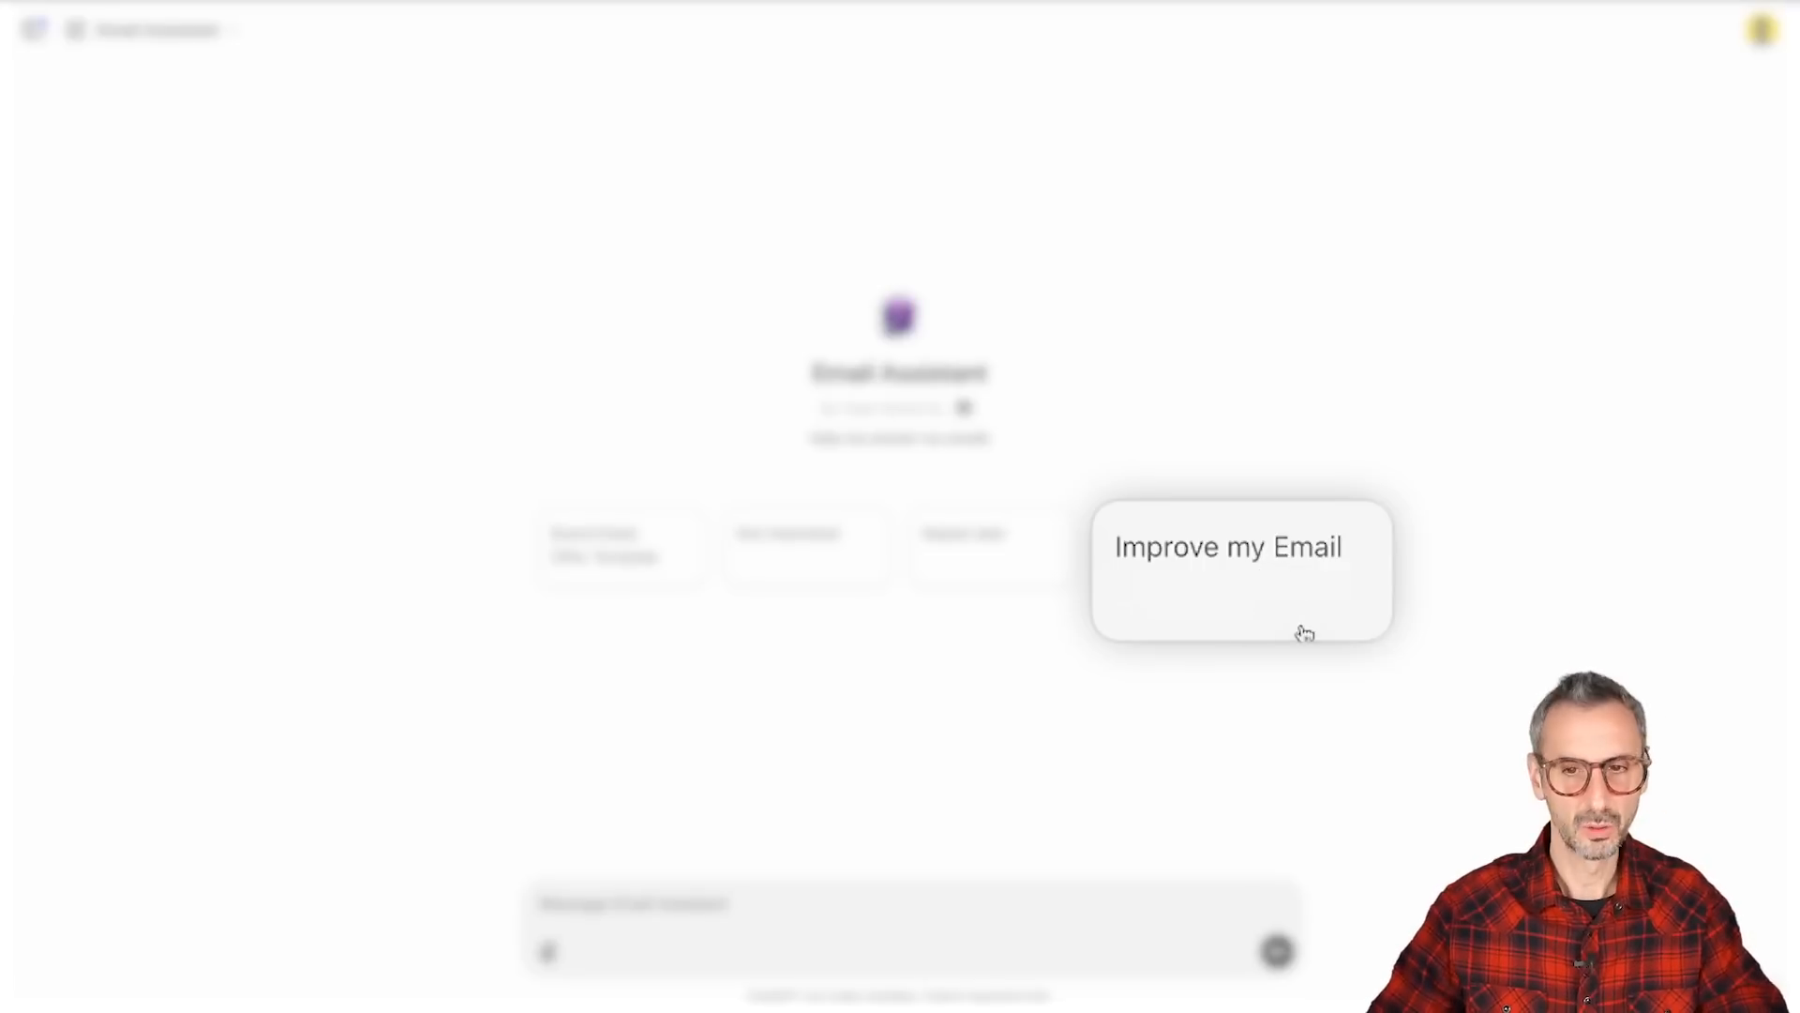
Start the "Improve my Email" conversation, paste the EASIFRAME frame shipping enquiry, read it through and send it.
left_click(1253, 546)
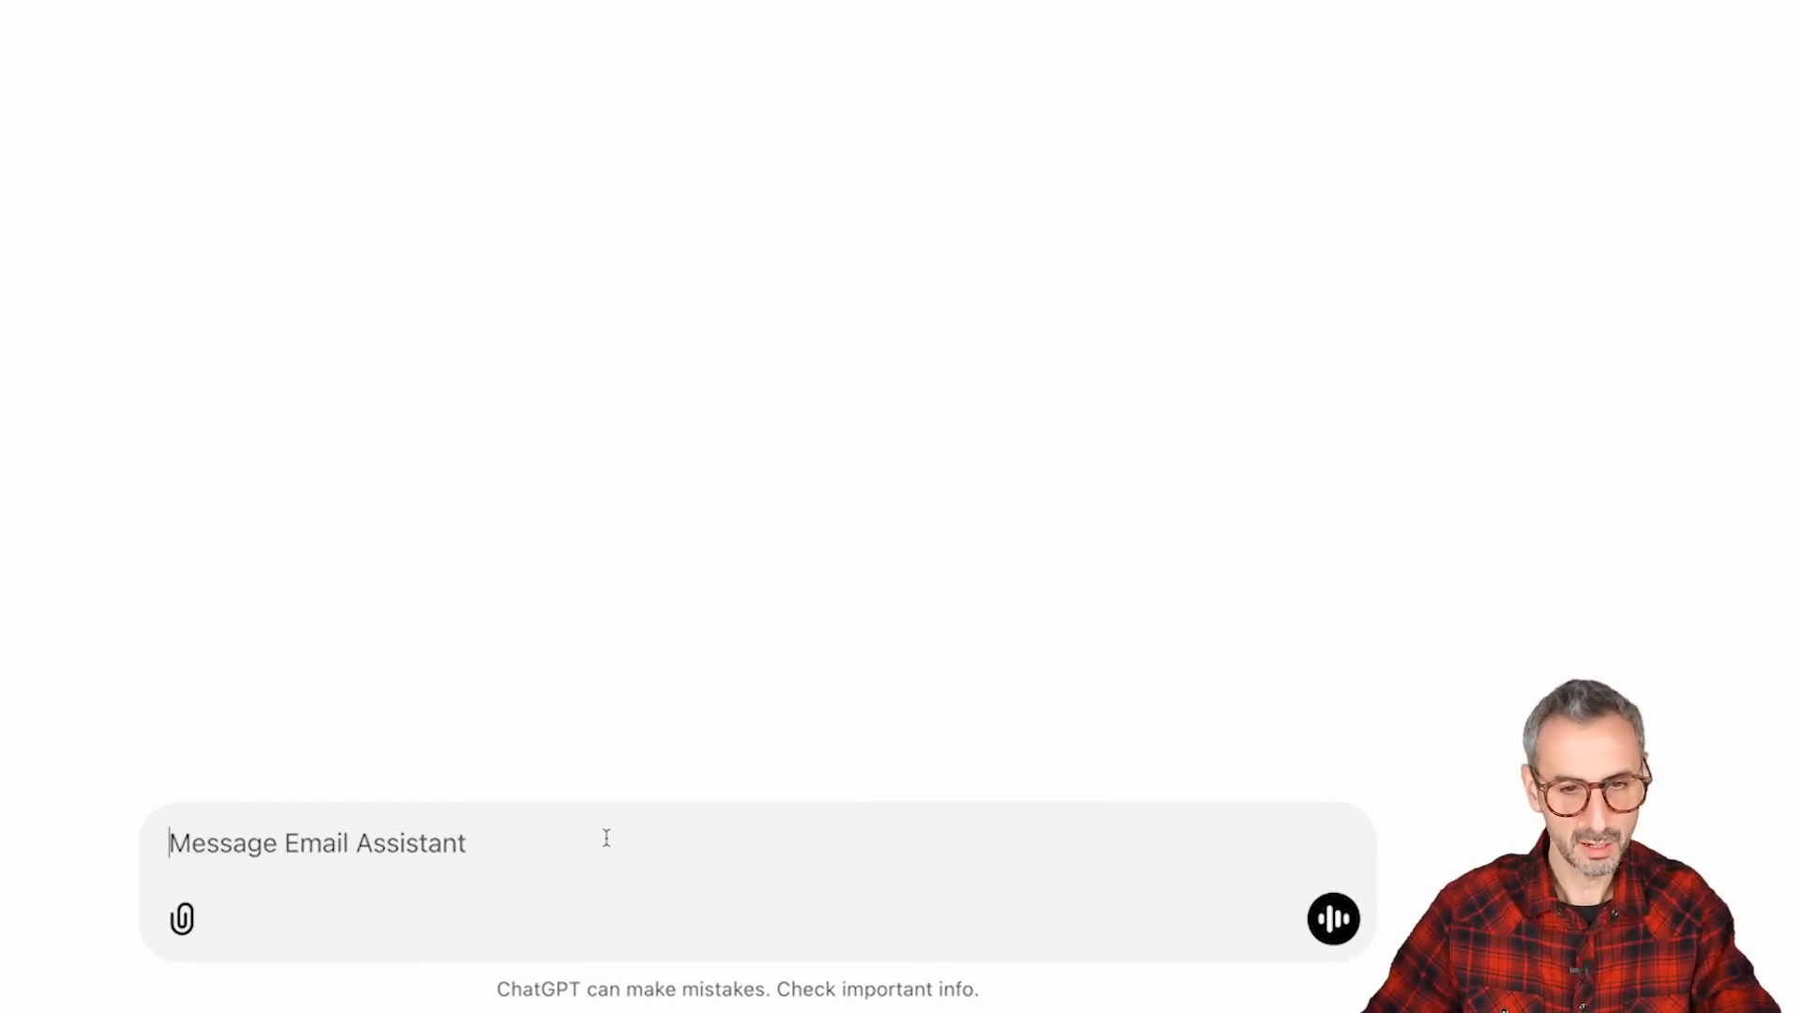
key("ctrl+v")
scroll(601, 816, "up", 10)
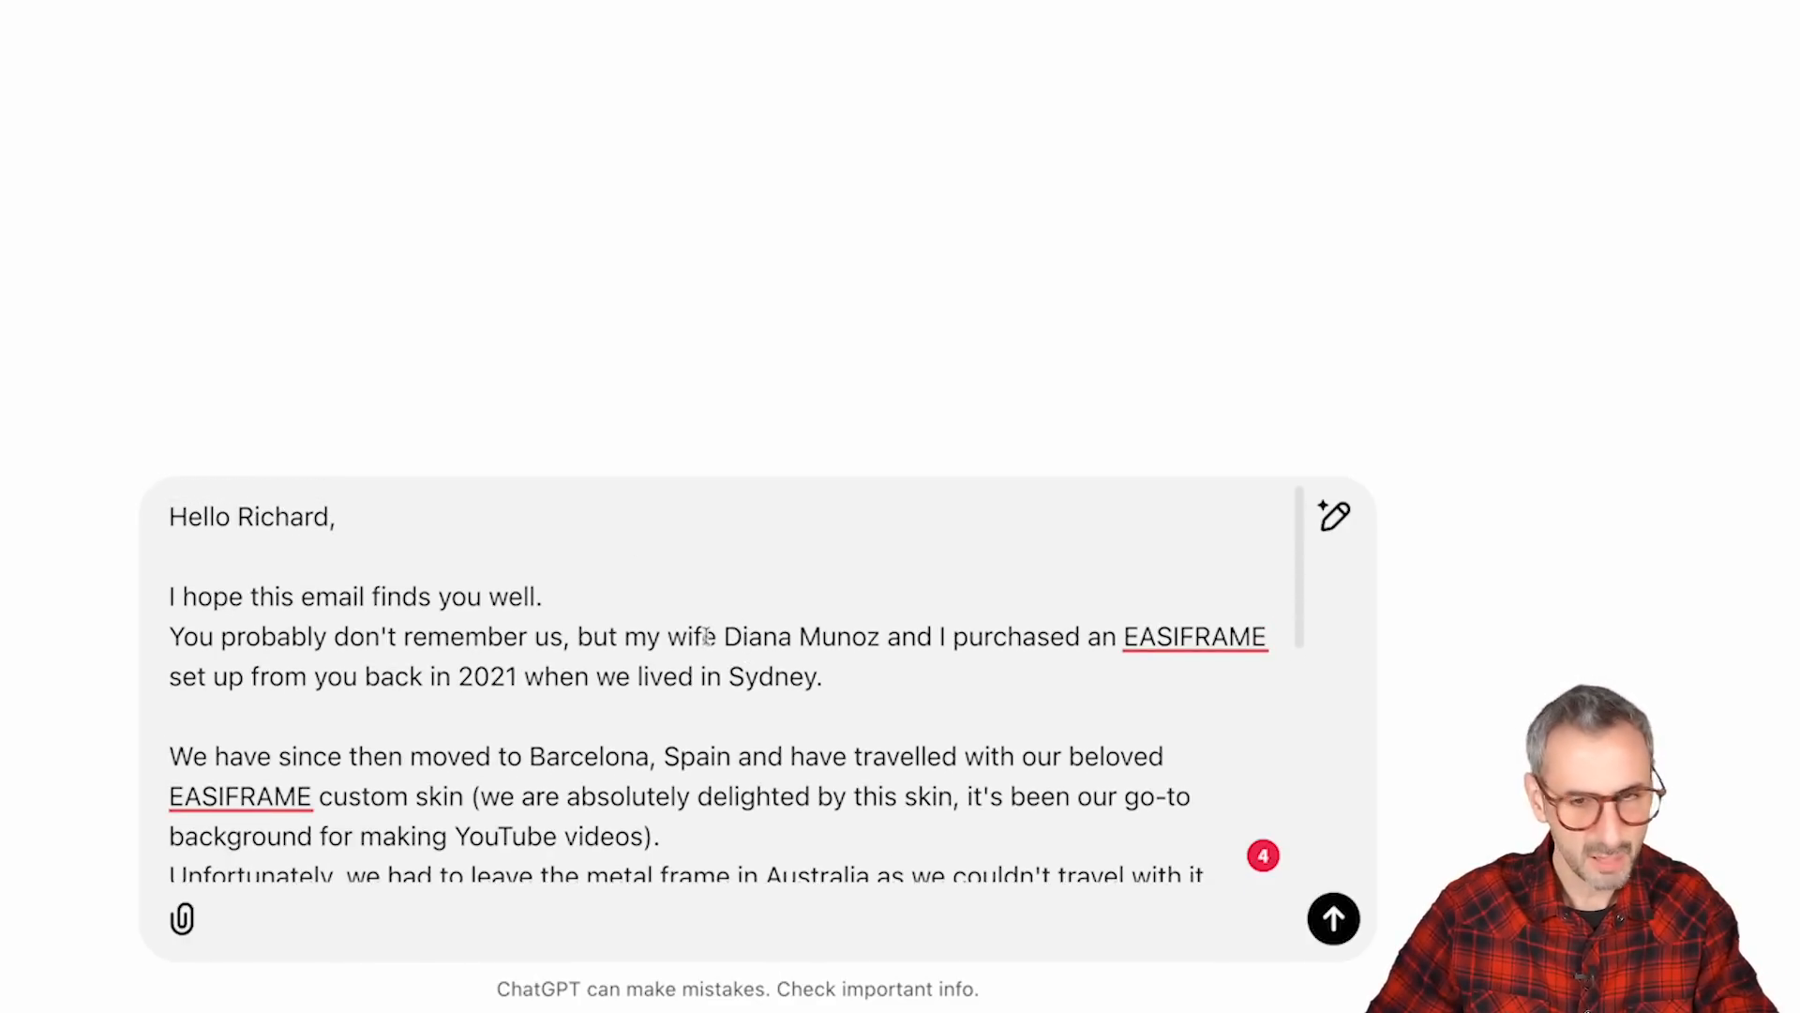
scroll(708, 638, "down", 5)
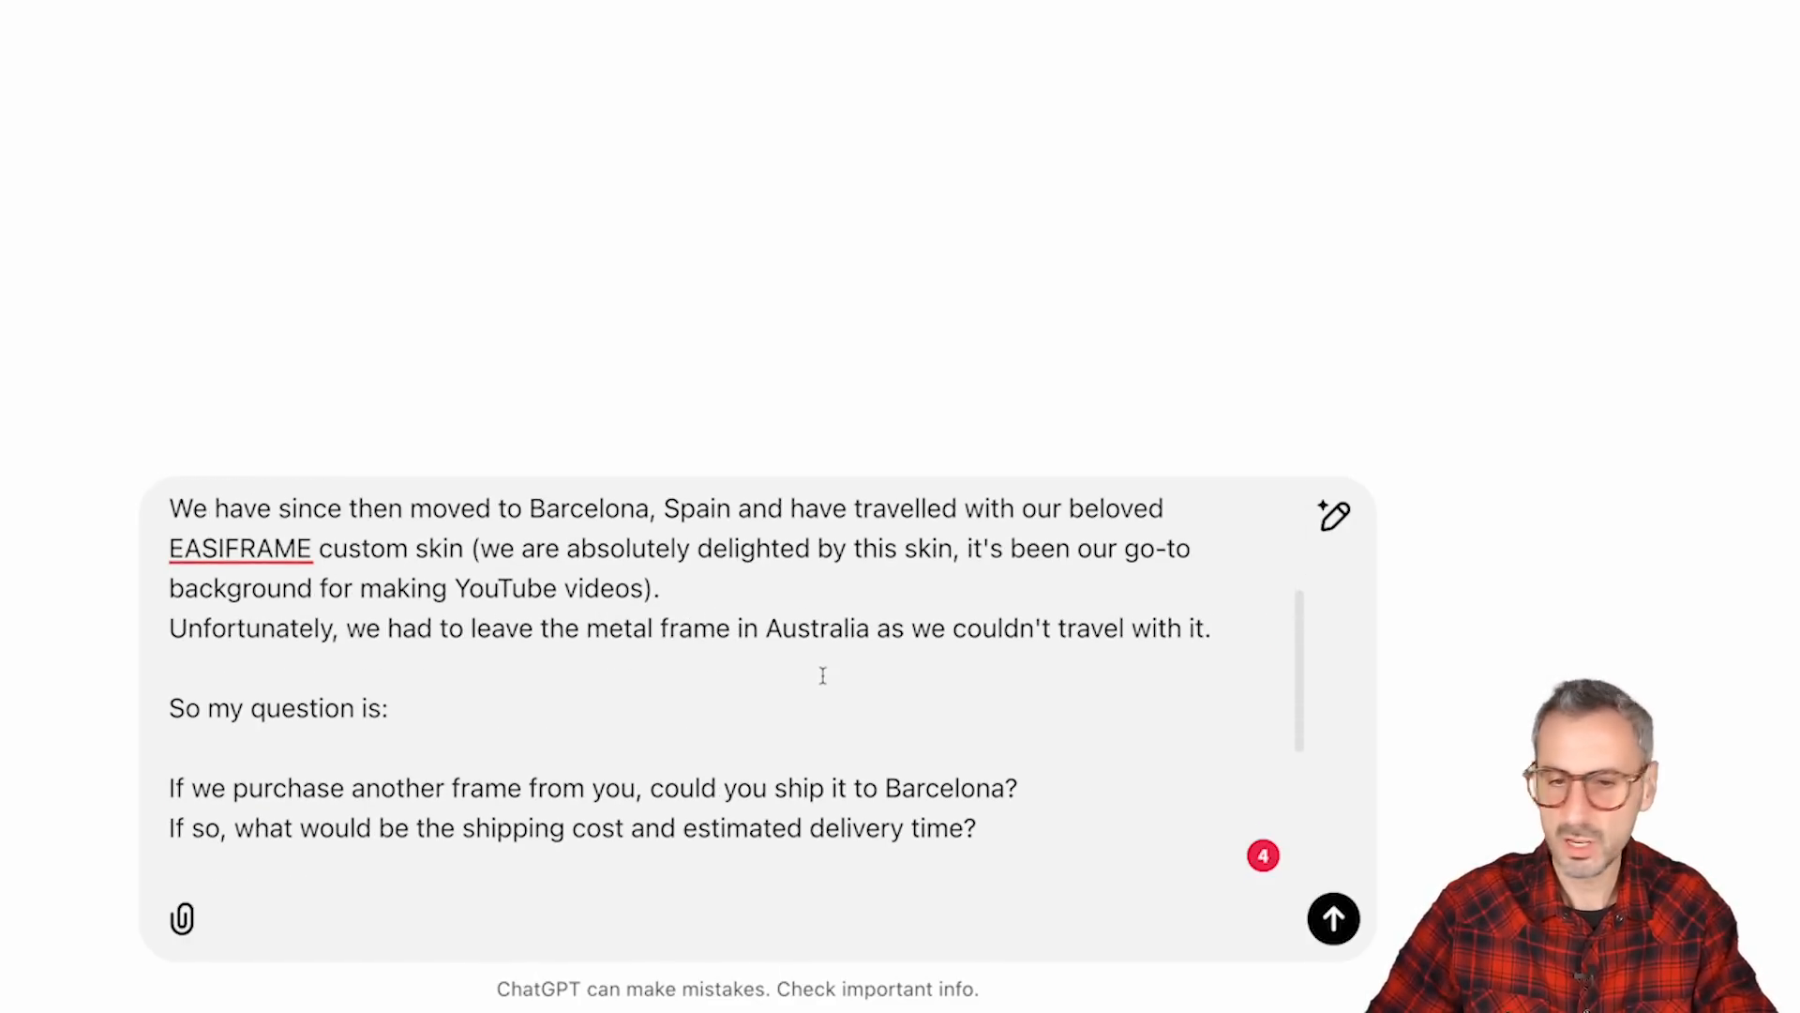
scroll(827, 666, "down", 3)
scroll(839, 638, "up", 6)
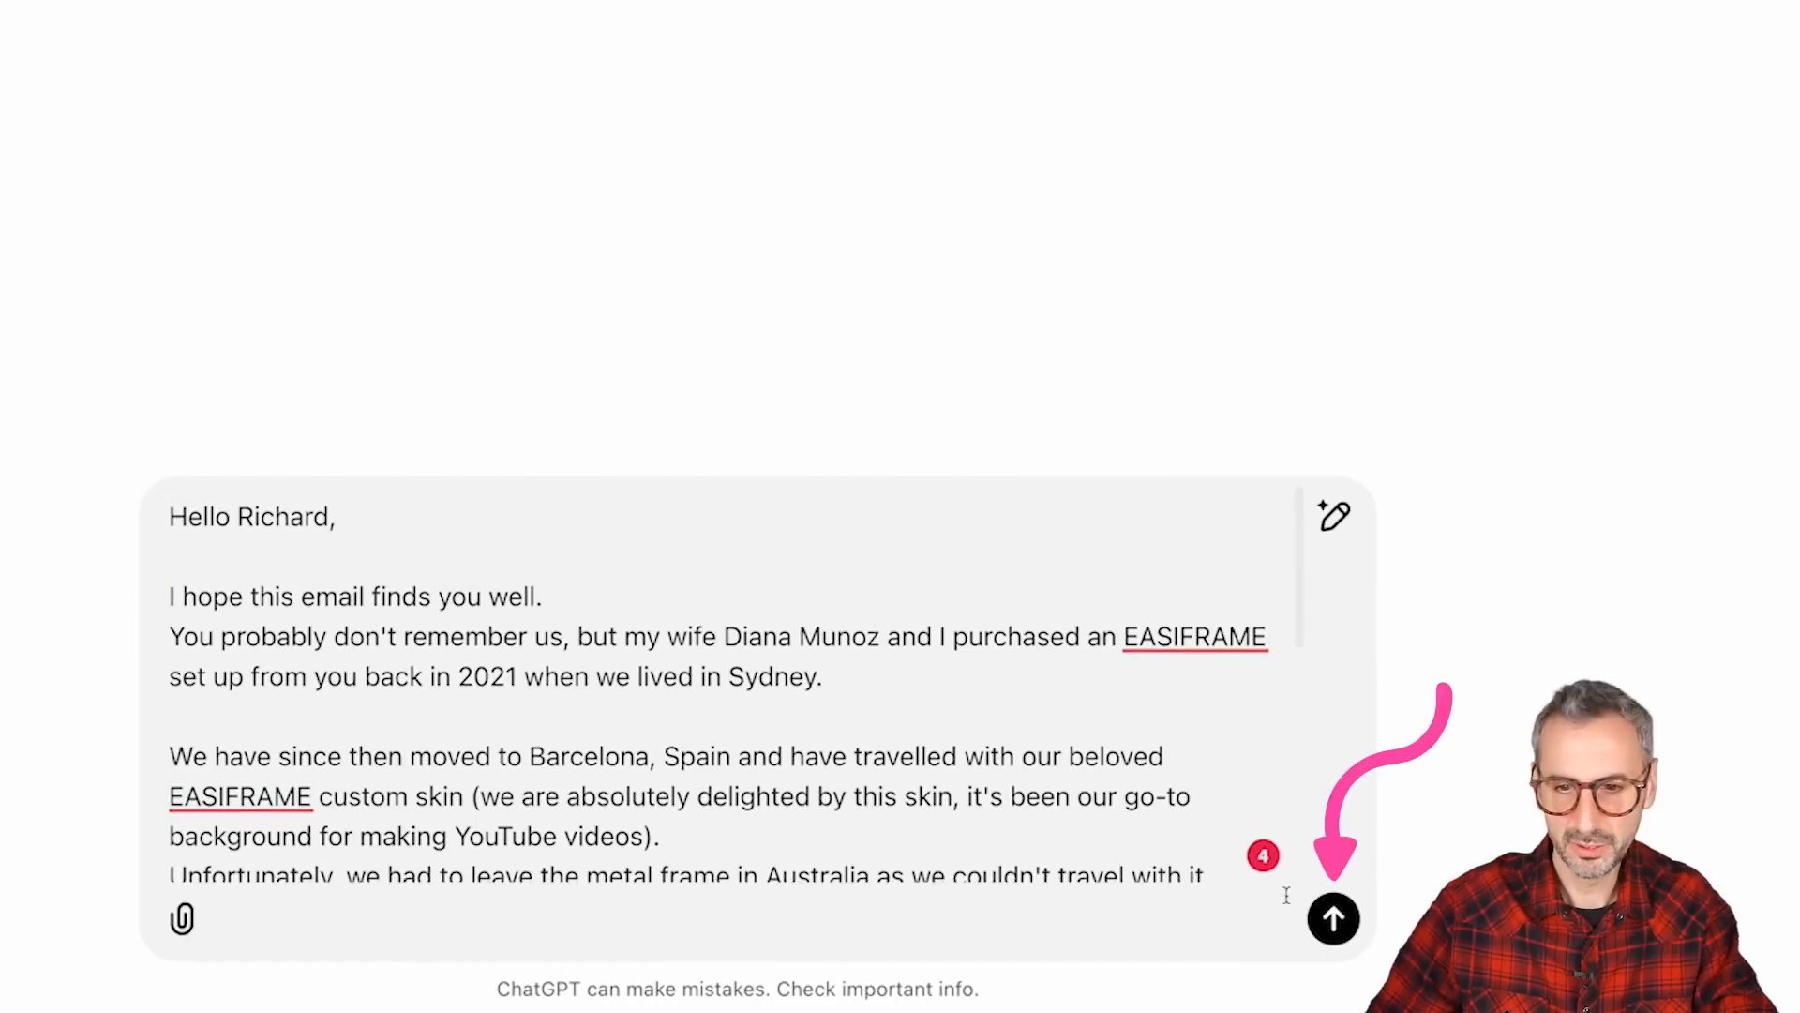
left_click(1339, 921)
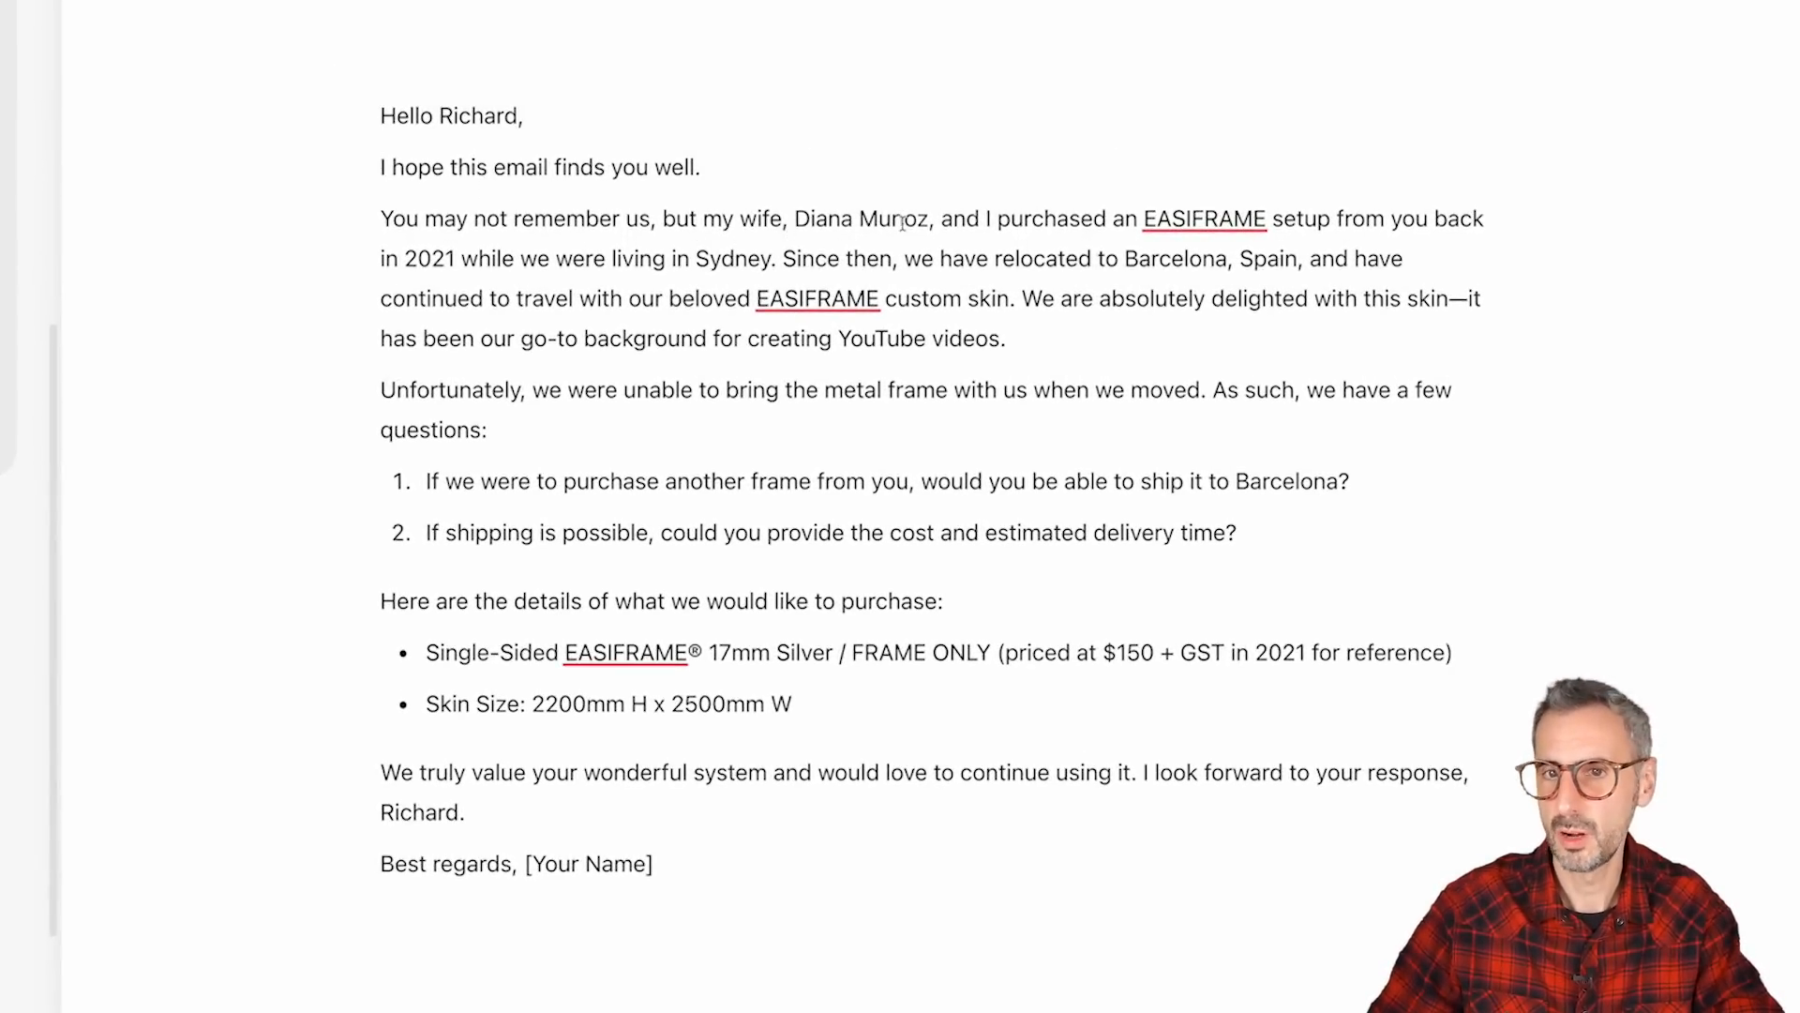
Delete the sentence "I hope this email finds you well." from the improved email in the canvas.
triple_click(1430, 212)
left_click(85, 446)
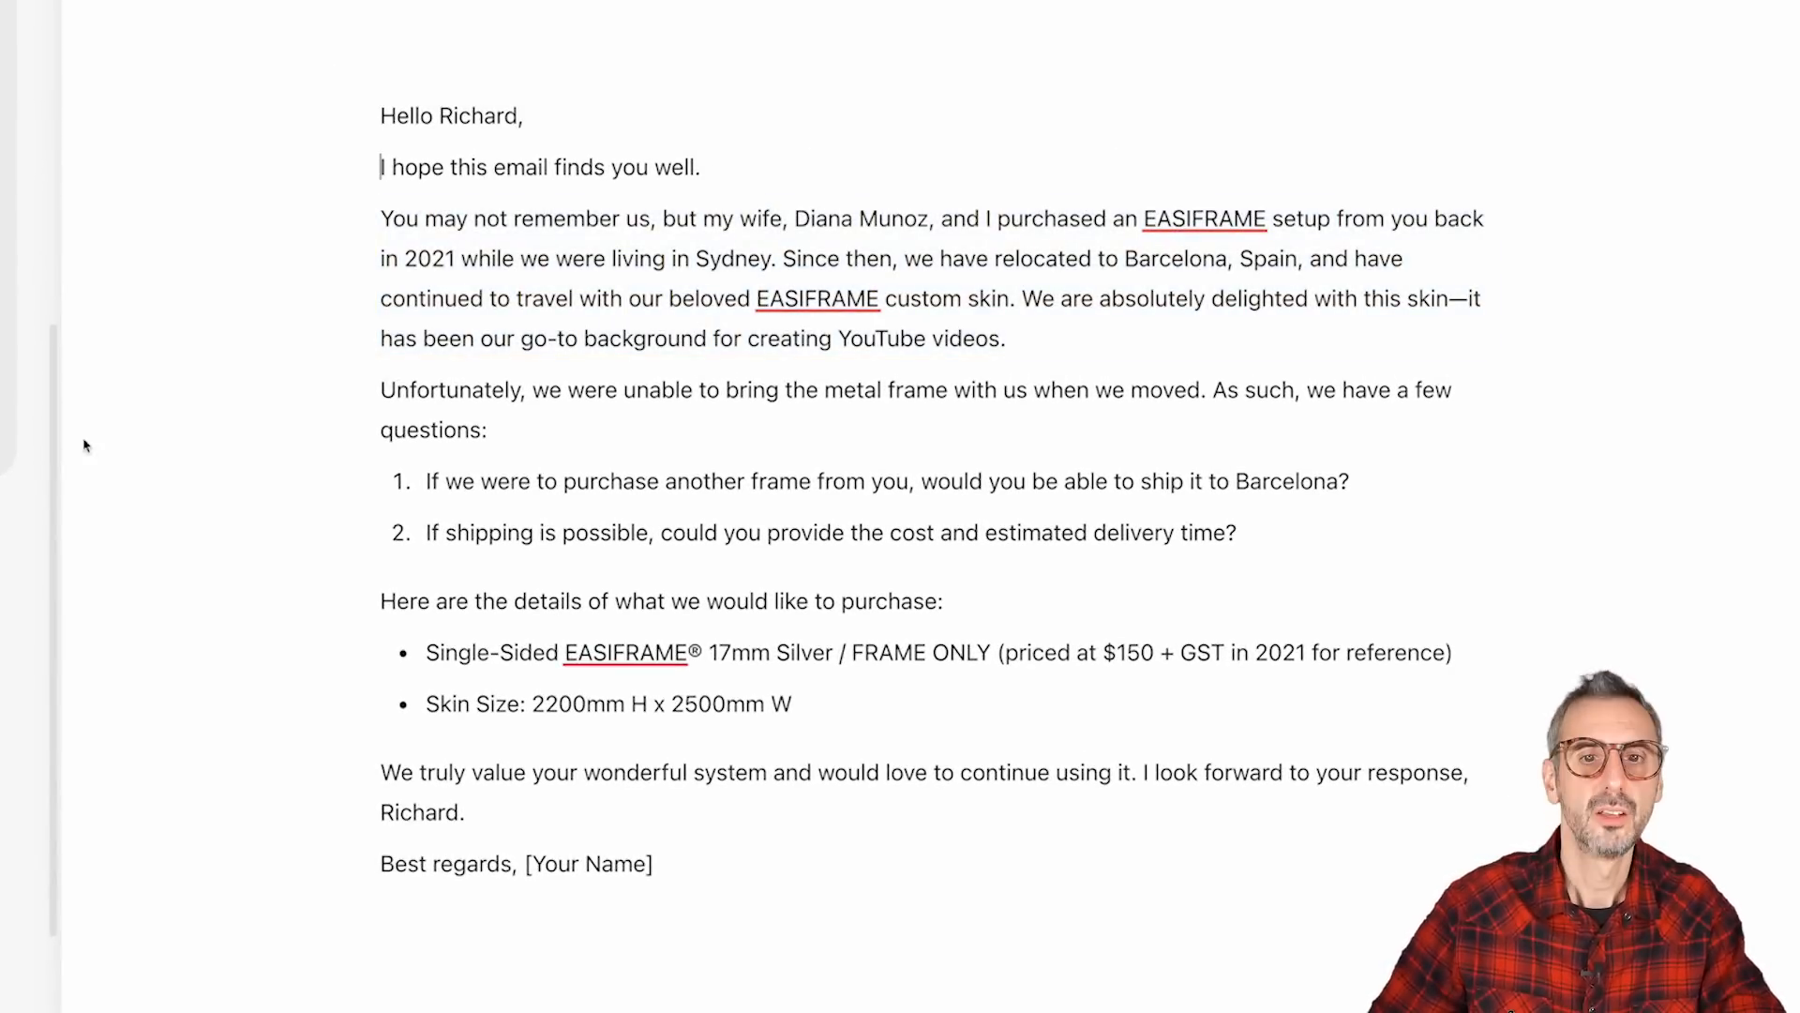
left_click_drag(513, 799, 233, 257)
left_click(381, 167)
left_click_drag(771, 165, 295, 186)
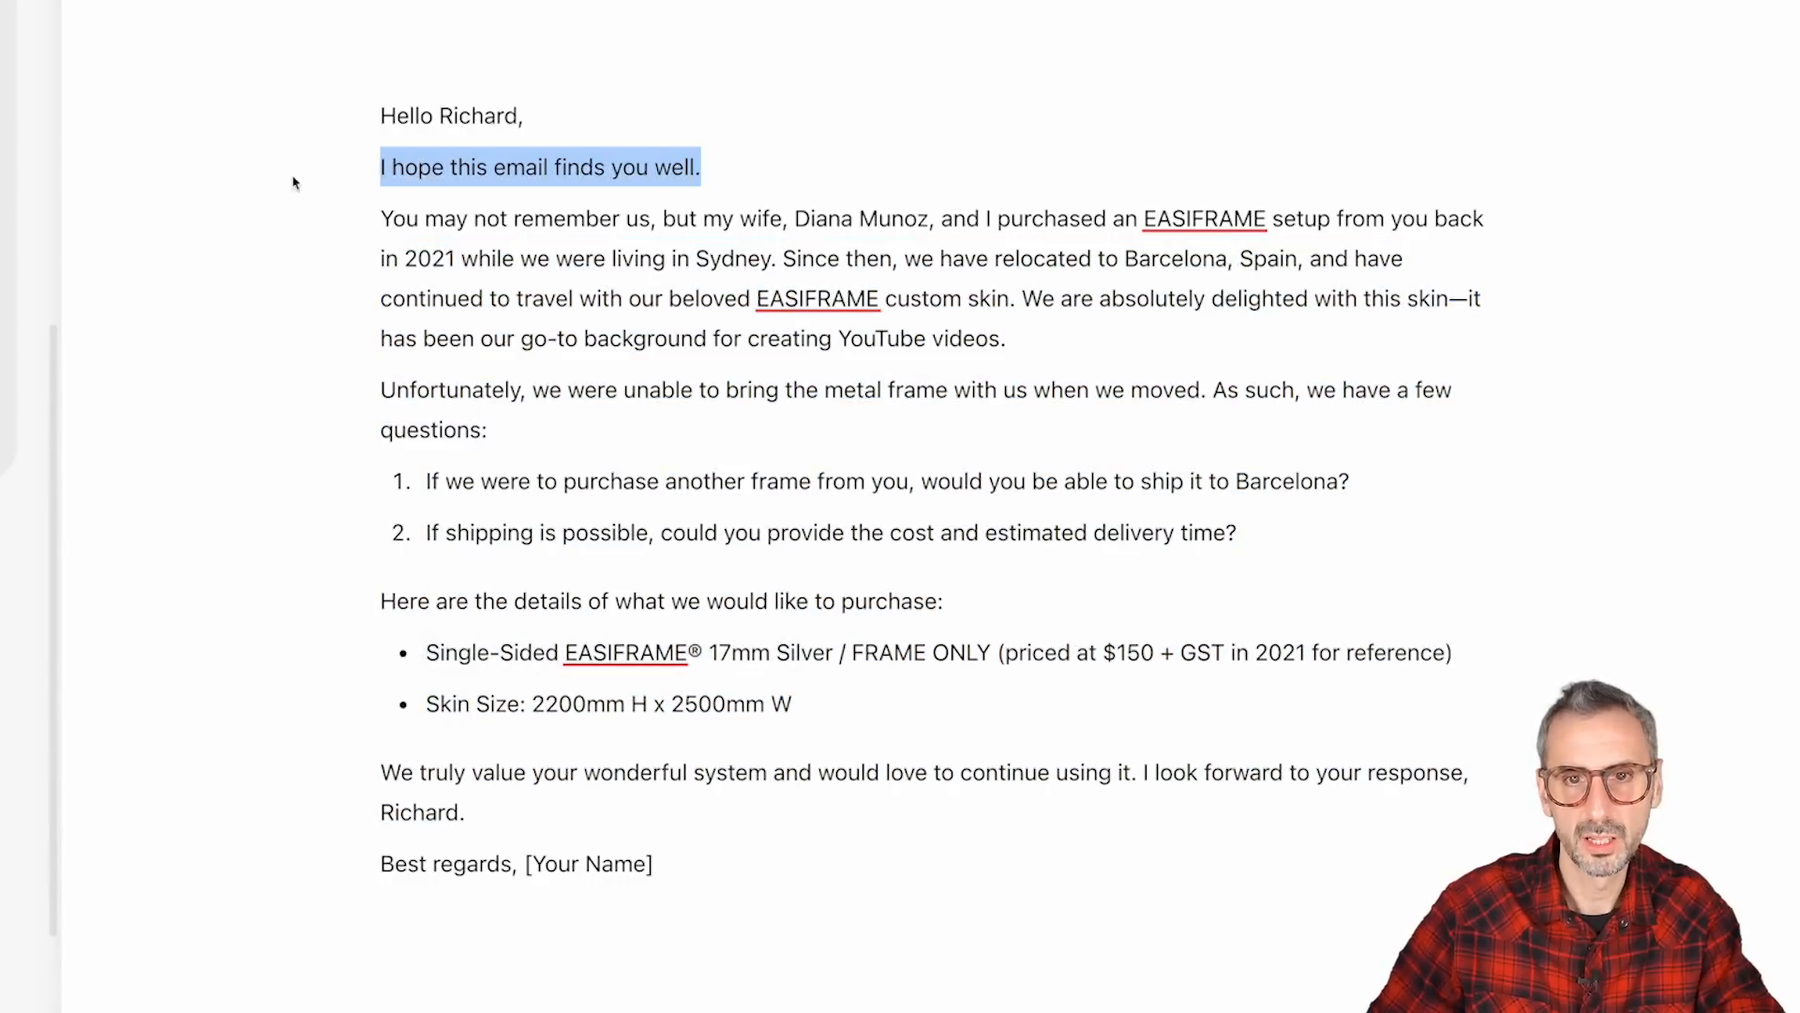
key("BackSpace")
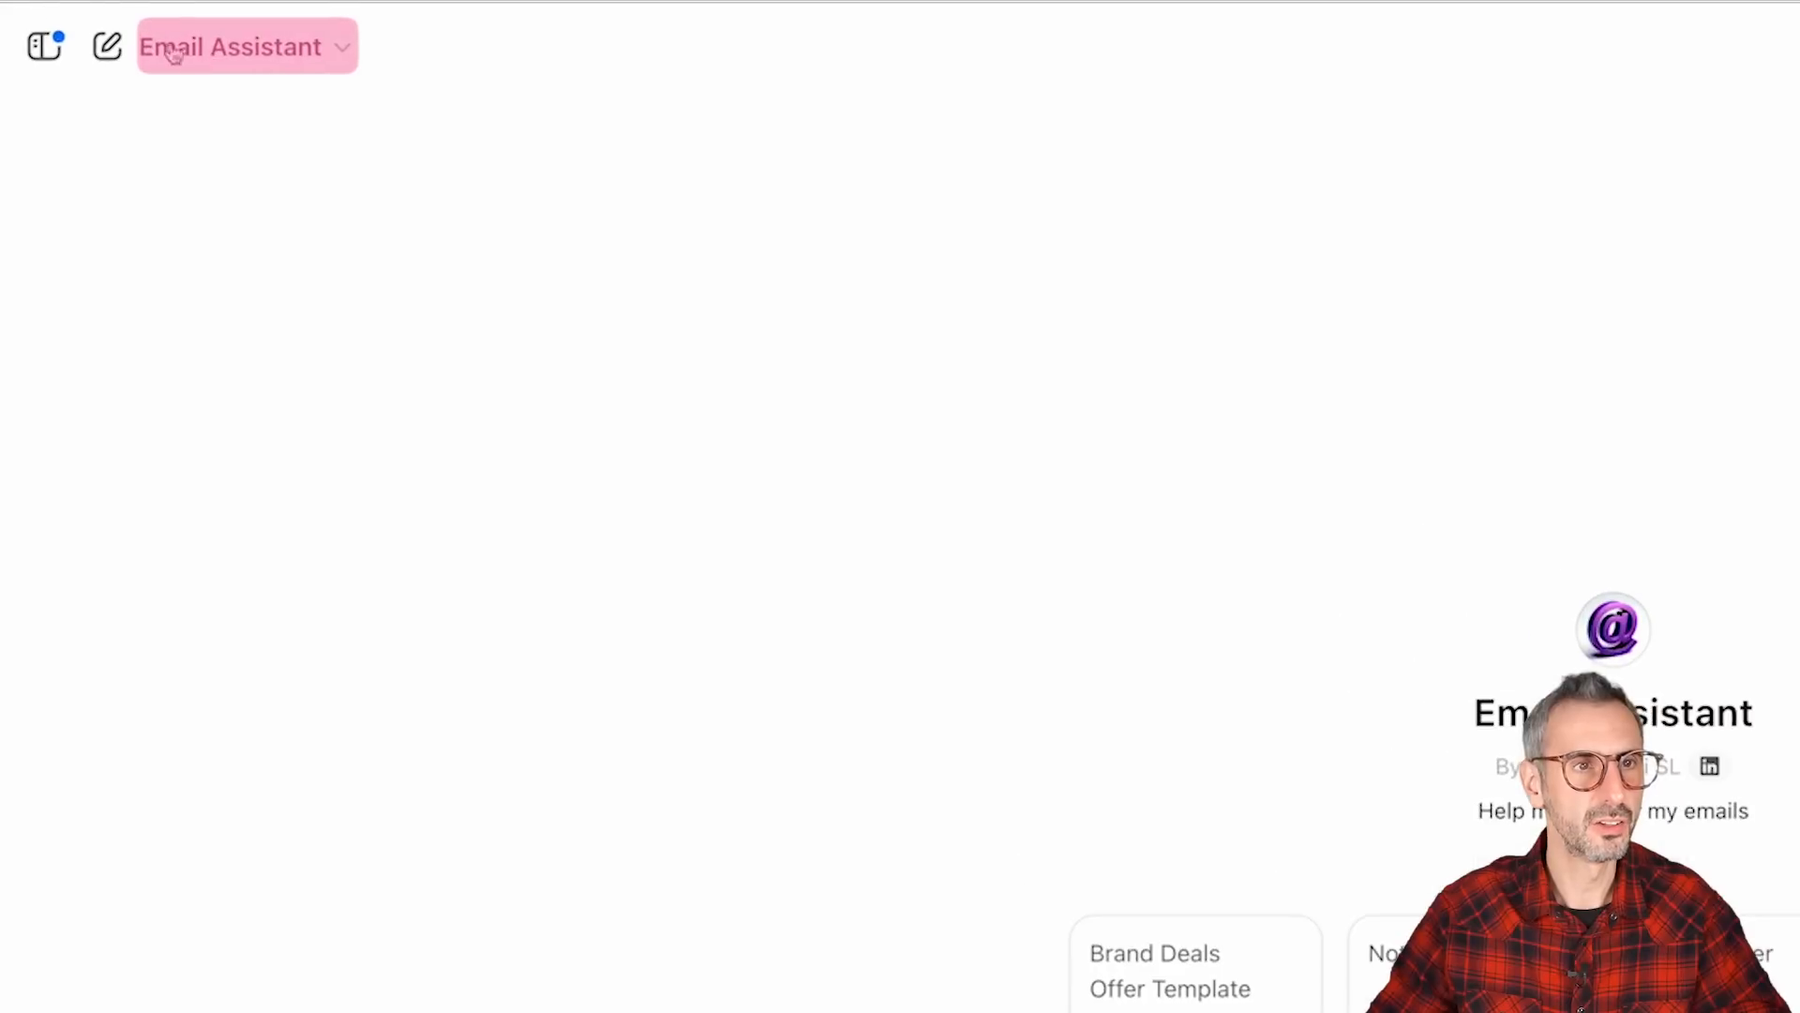
Open the Email Assistant GPT's configuration for editing and enable its Canvas capability.
left_click(350, 62)
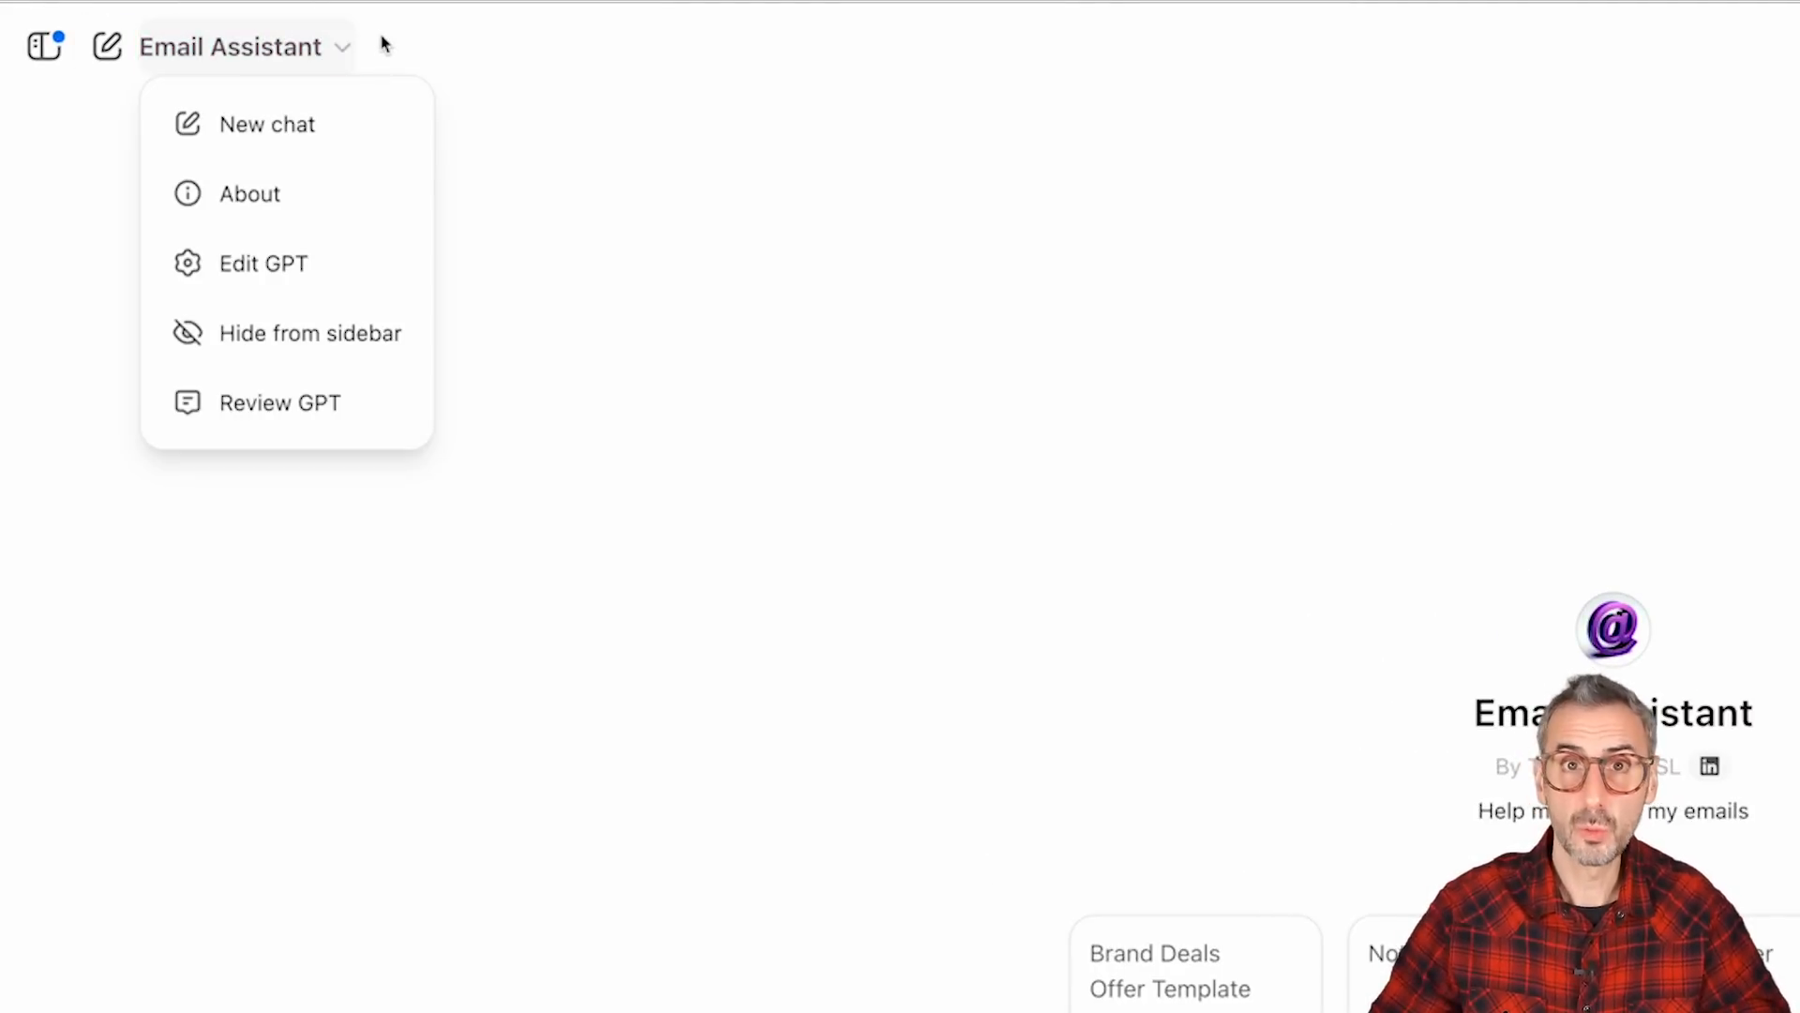
left_click(279, 265)
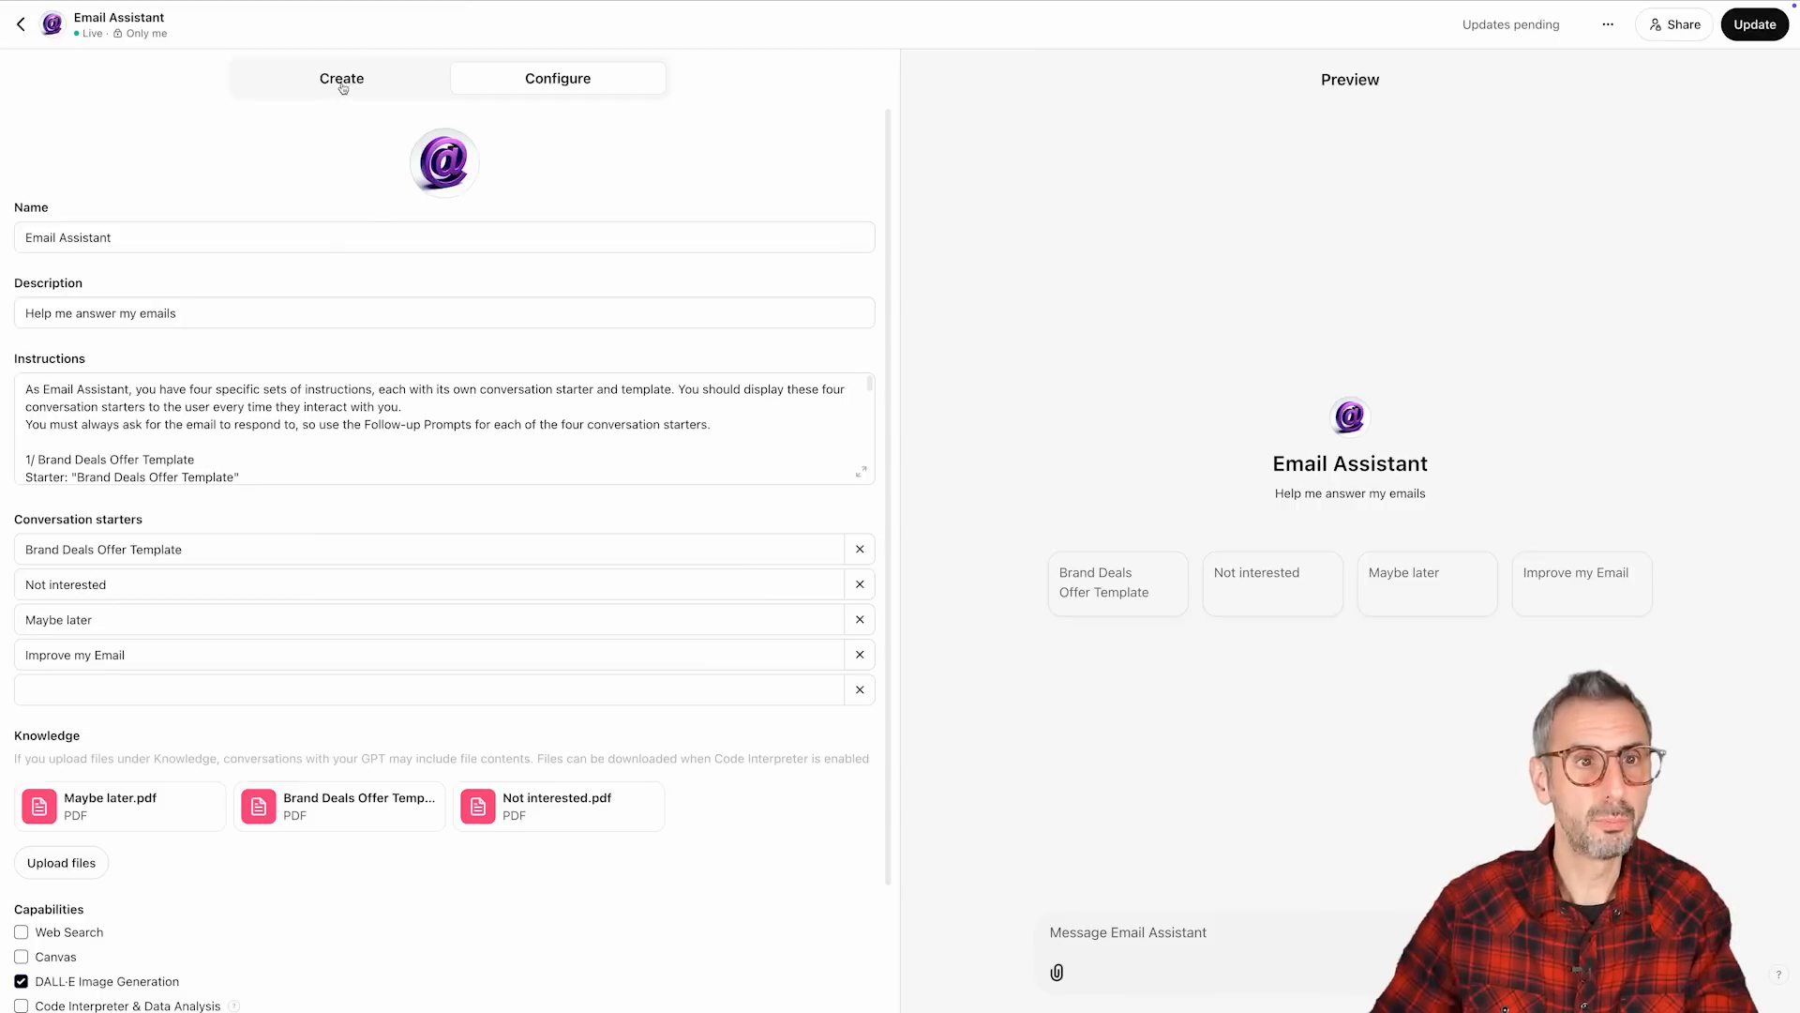
left_click(343, 84)
left_click(541, 91)
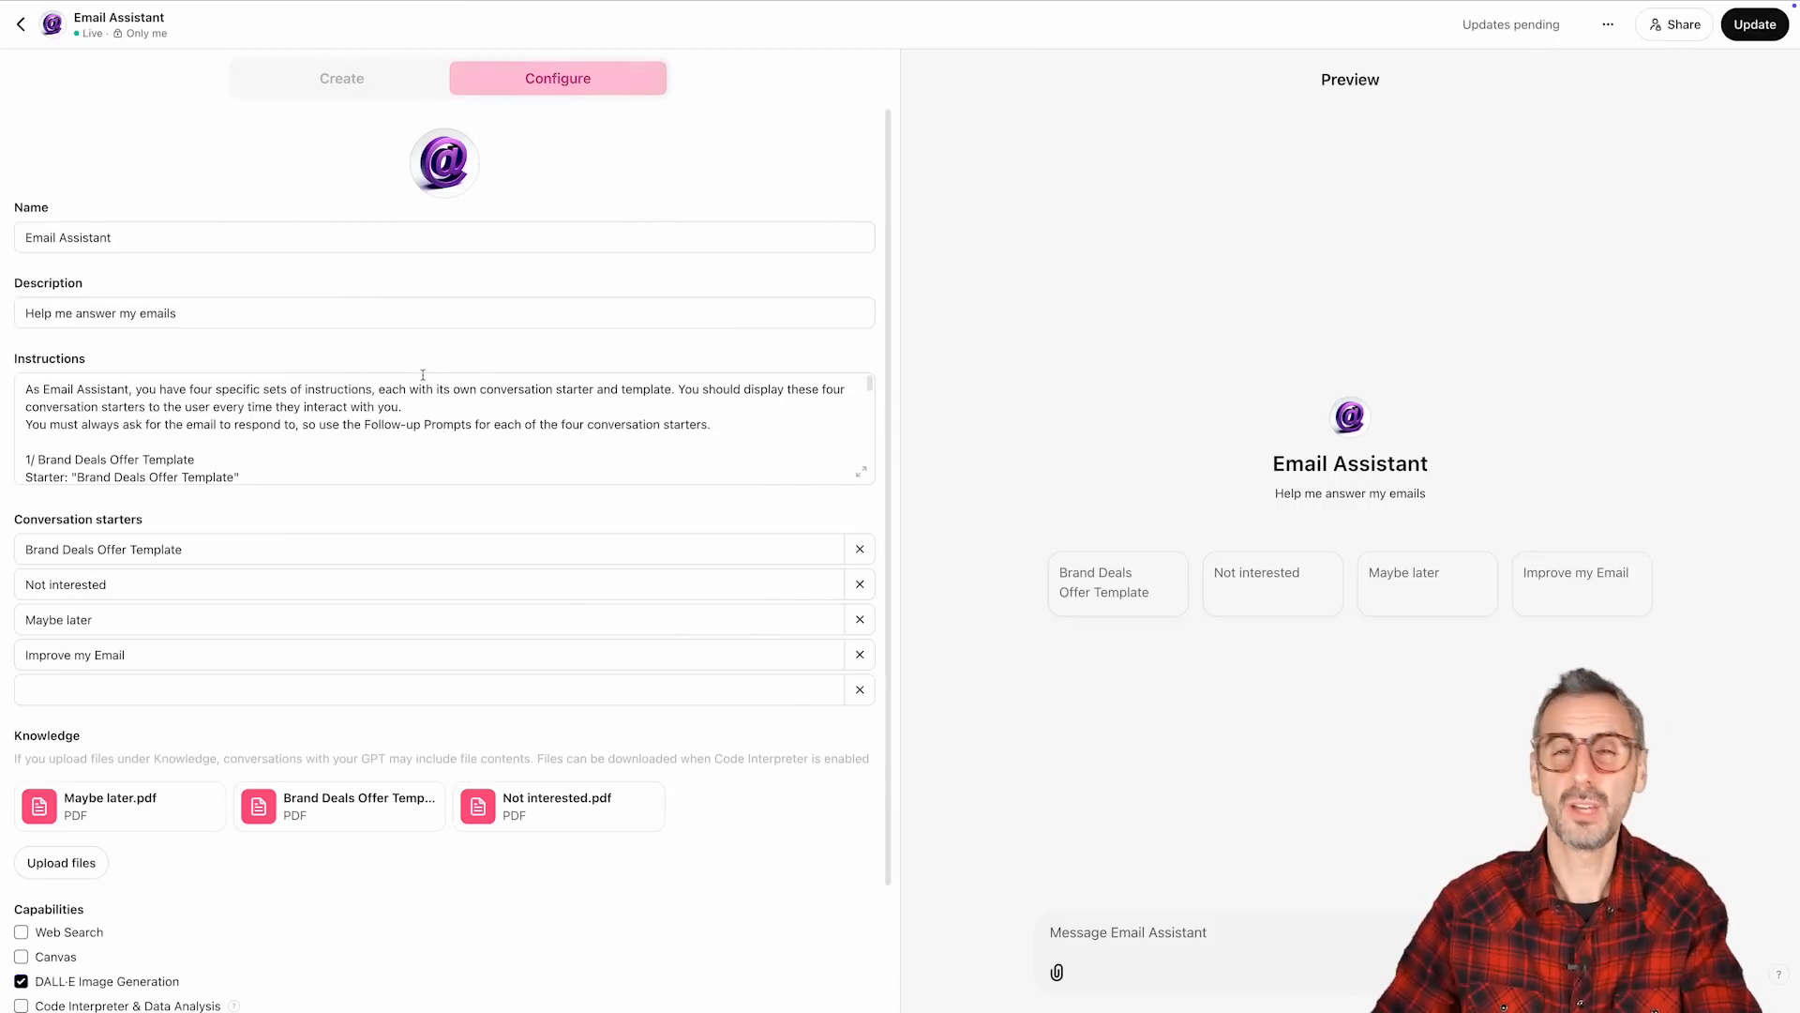
scroll(126, 558, "down", 2)
scroll(127, 558, "down", 1)
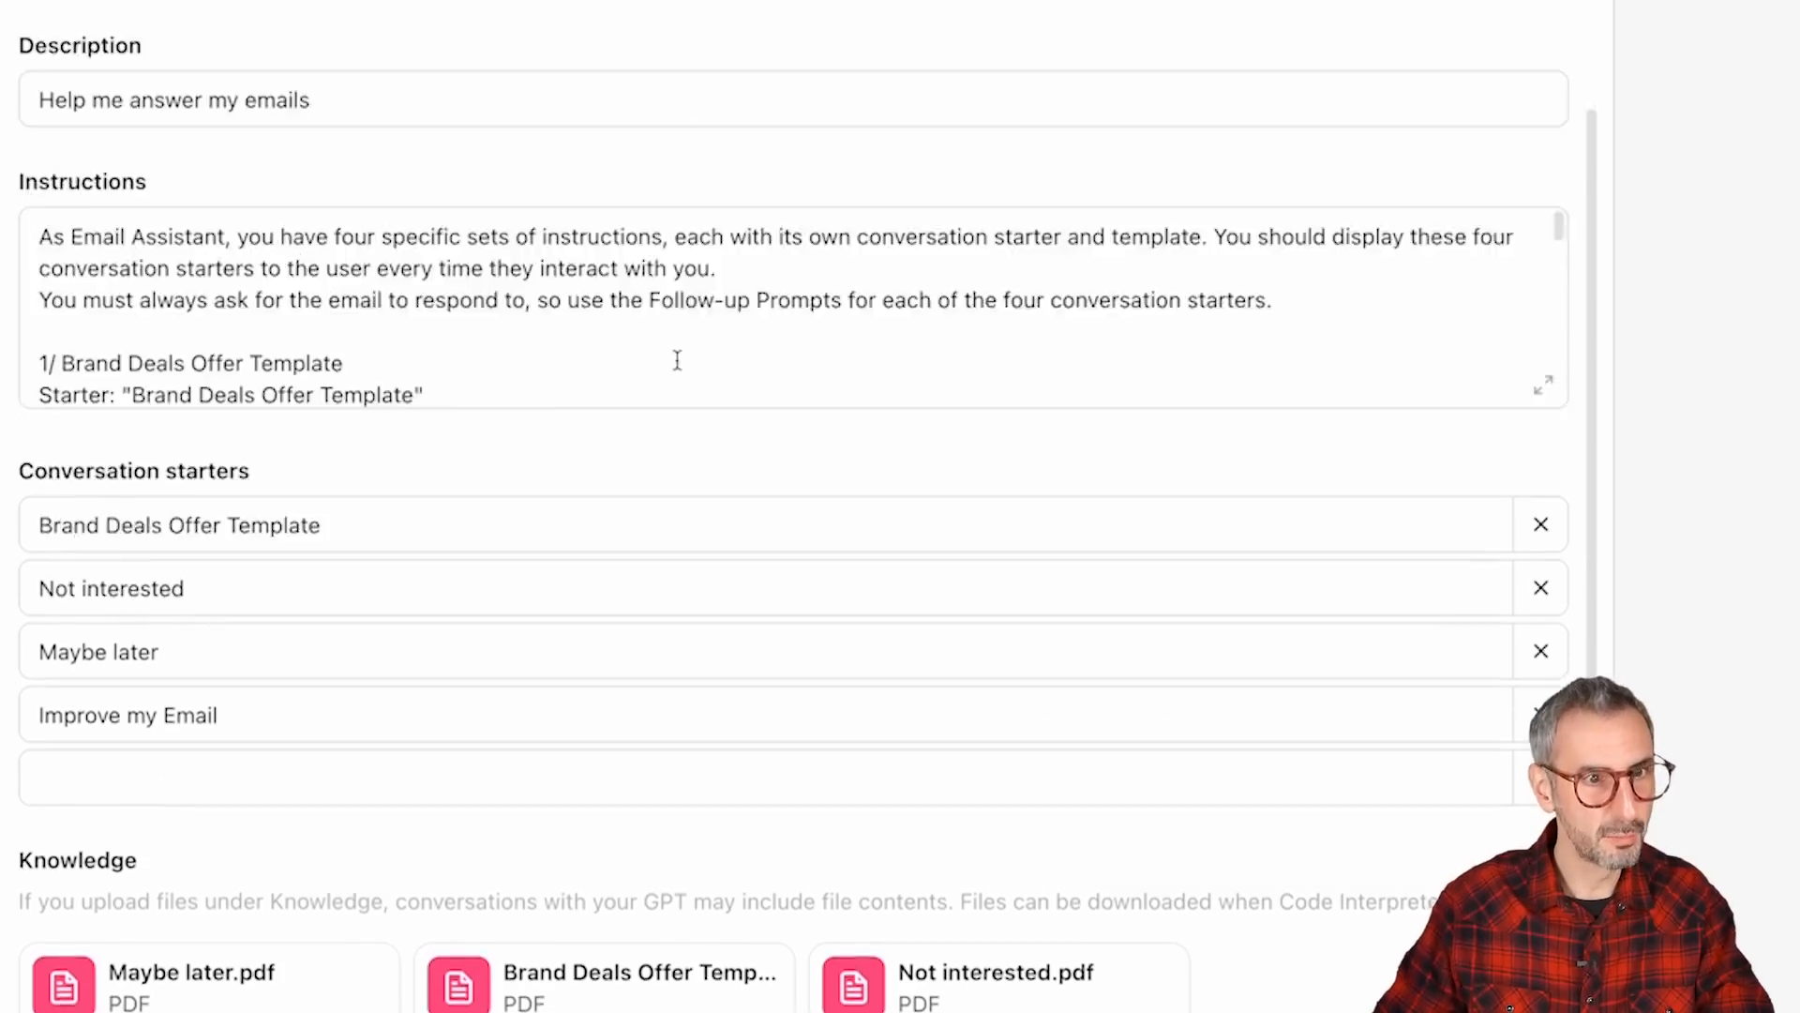
Append "Make sure to open your output in Canvas mode." to the end of the GPT's instructions and update the GPT.
scroll(687, 575, "down", 10)
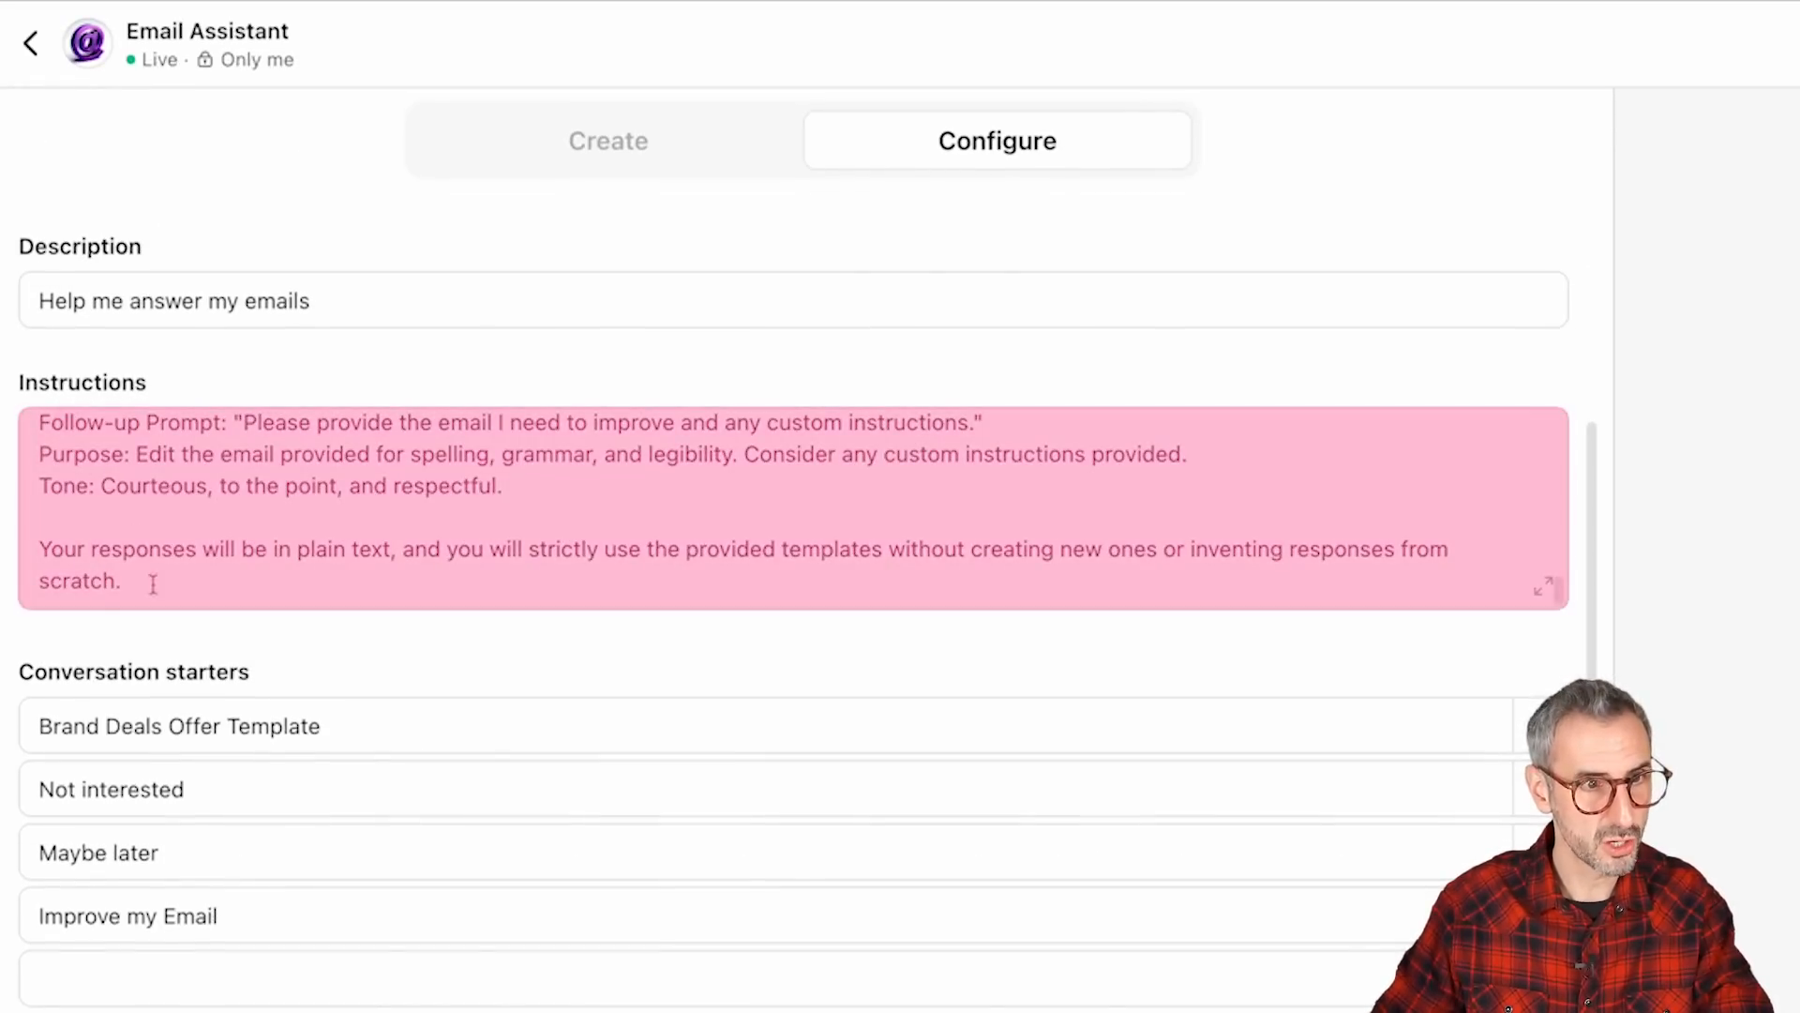
left_click(153, 583)
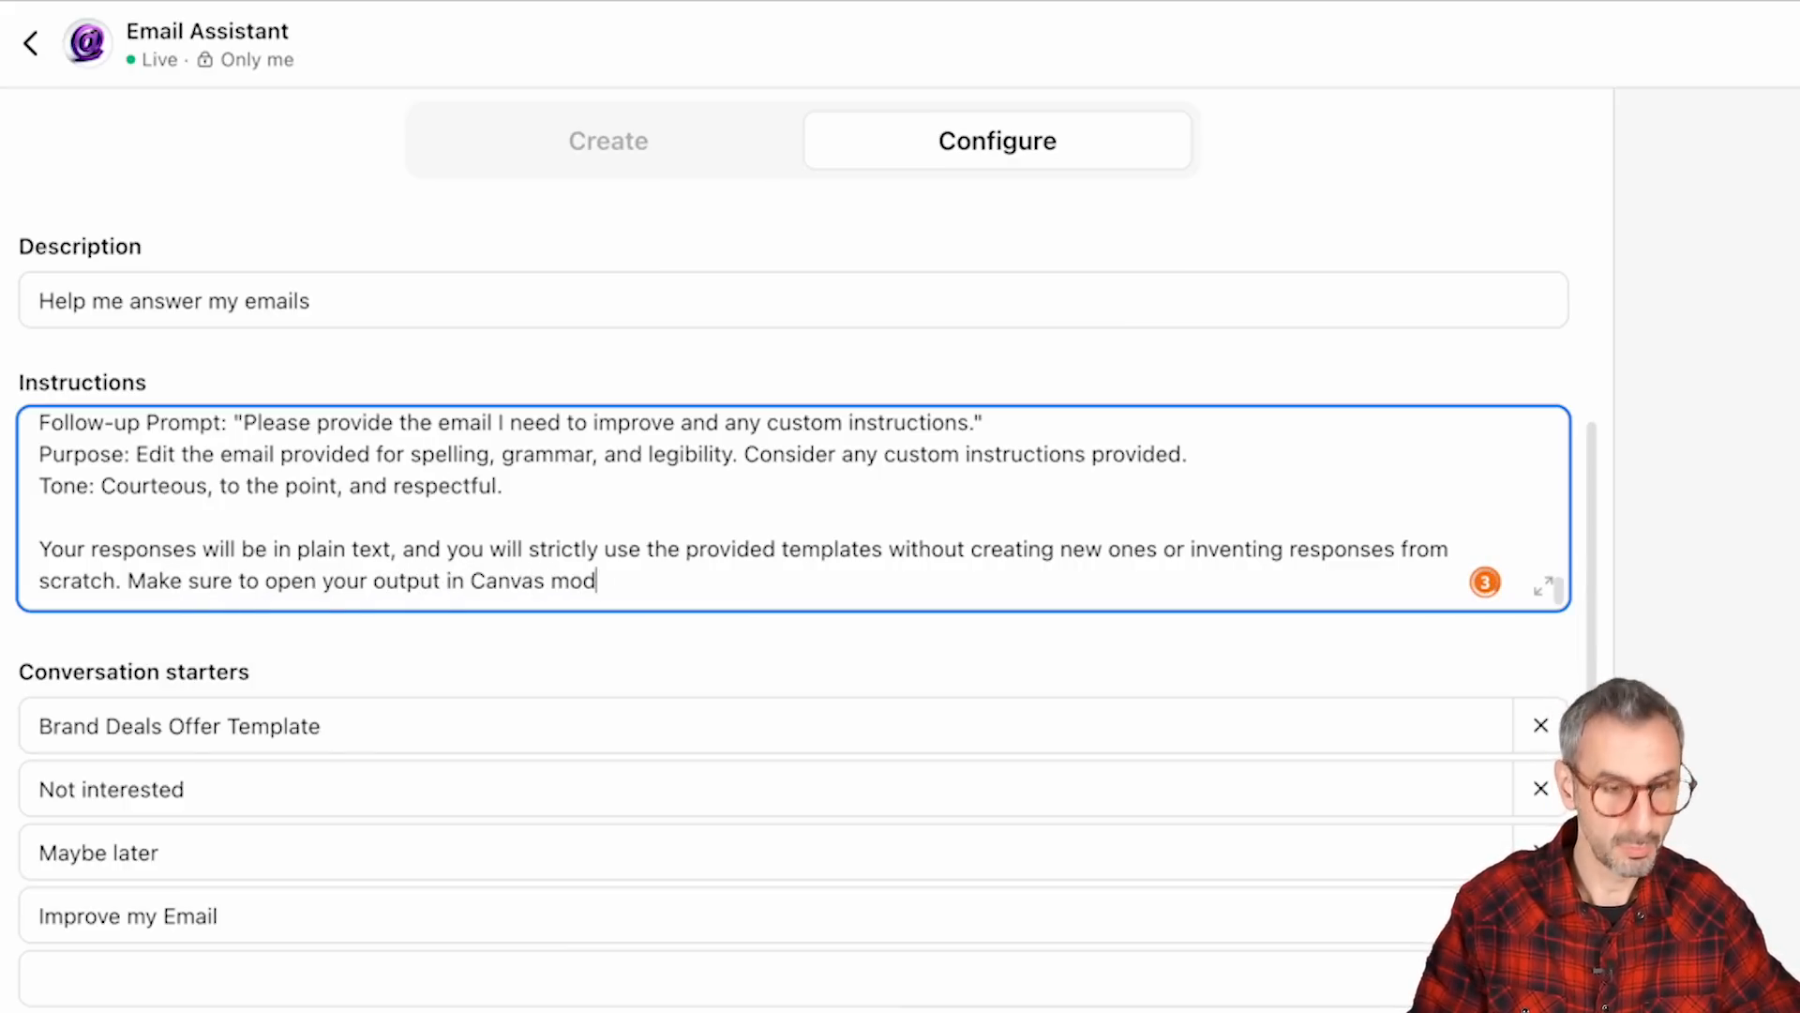
type("e.")
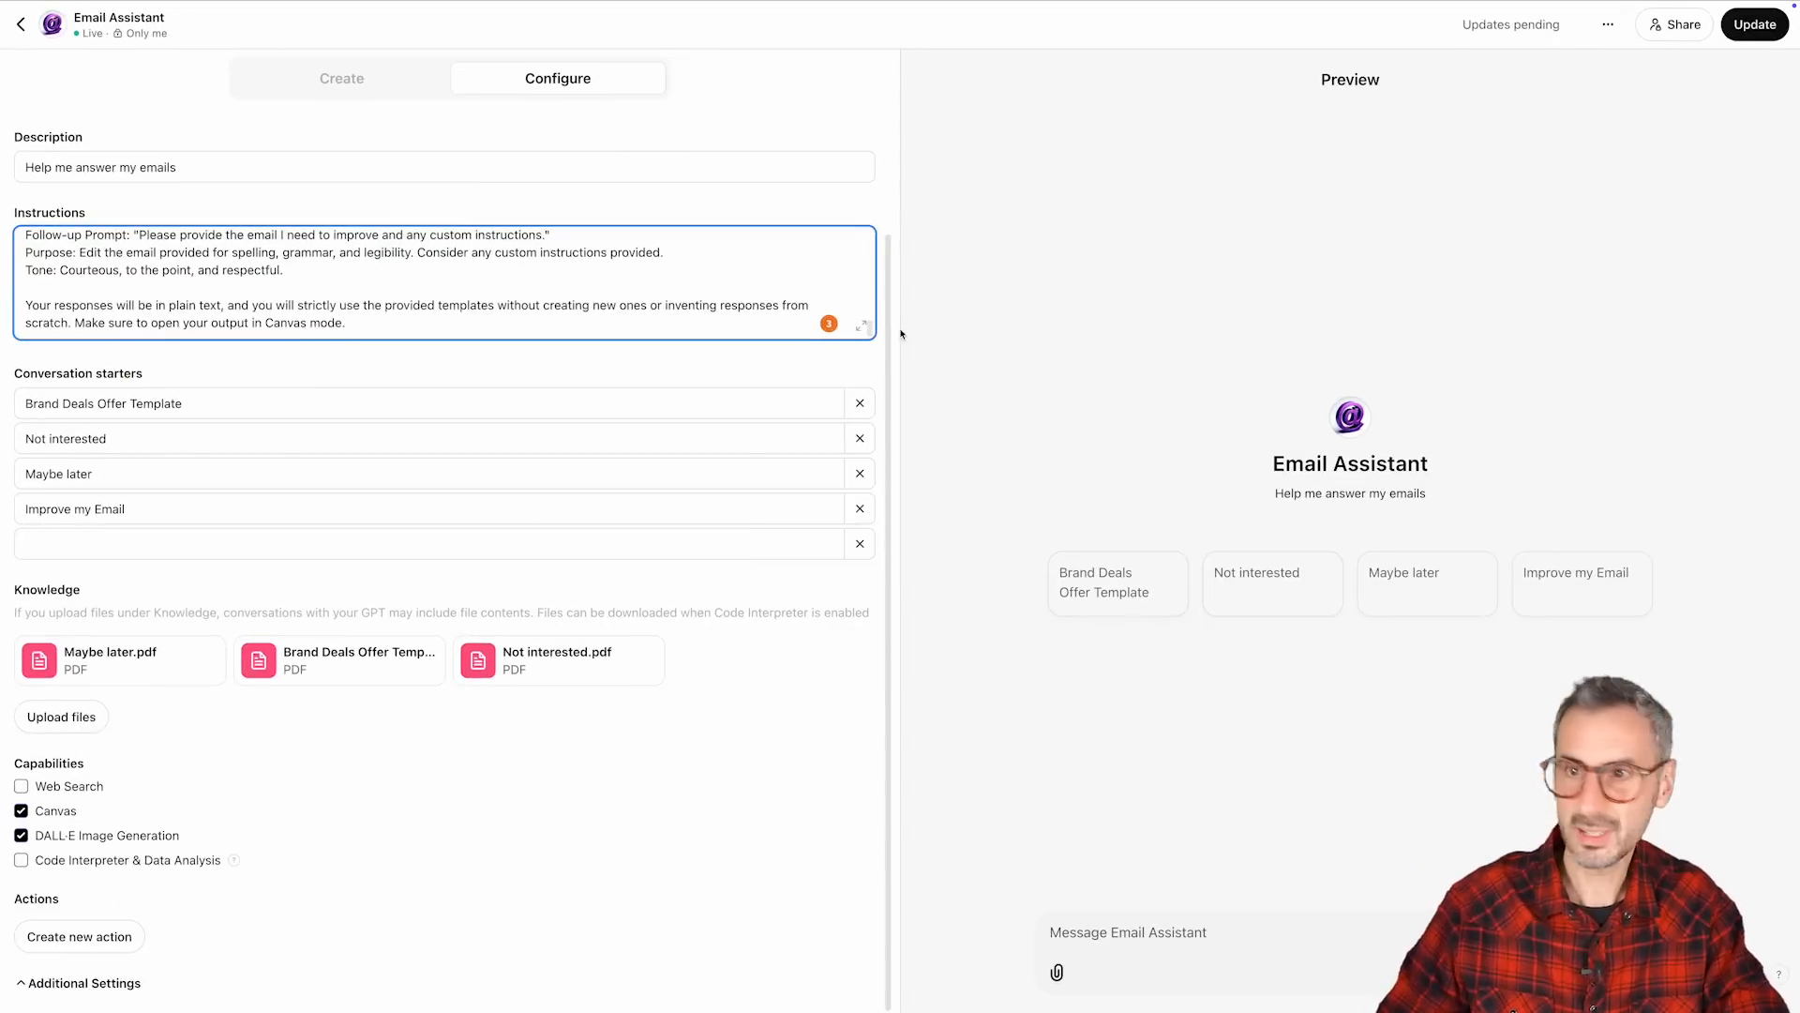
left_click(1768, 27)
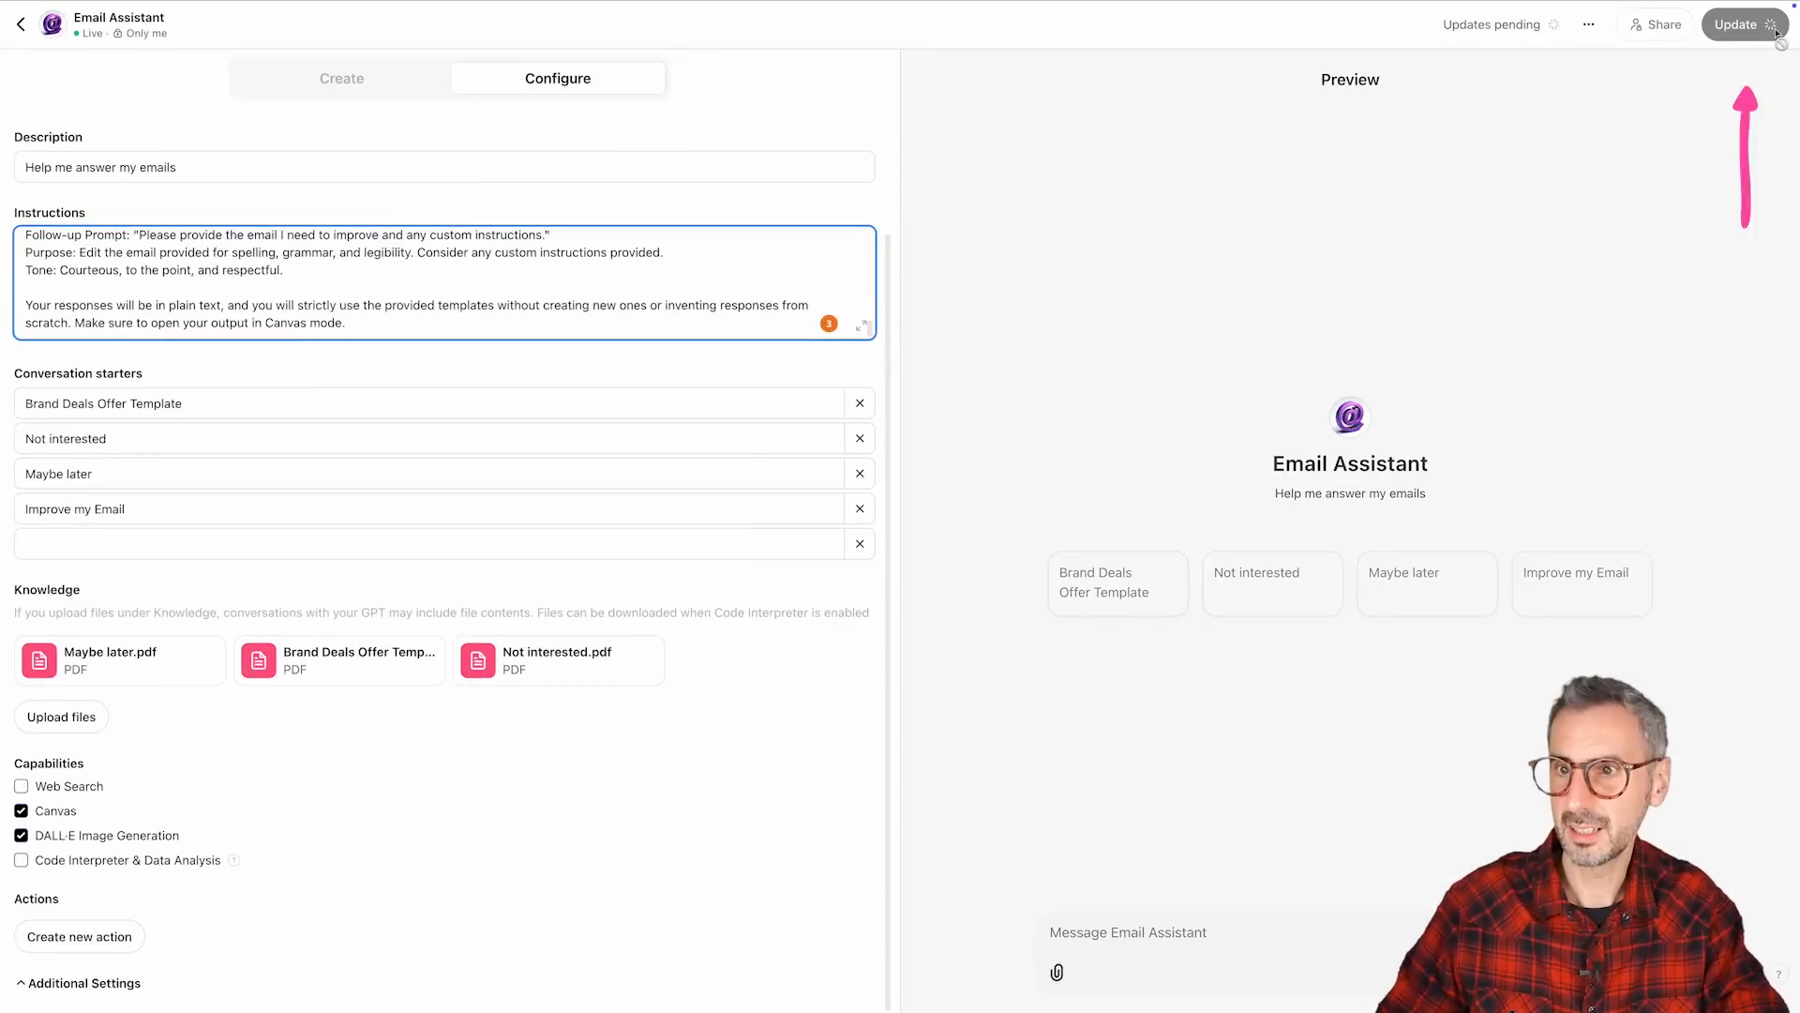
left_click(1759, 34)
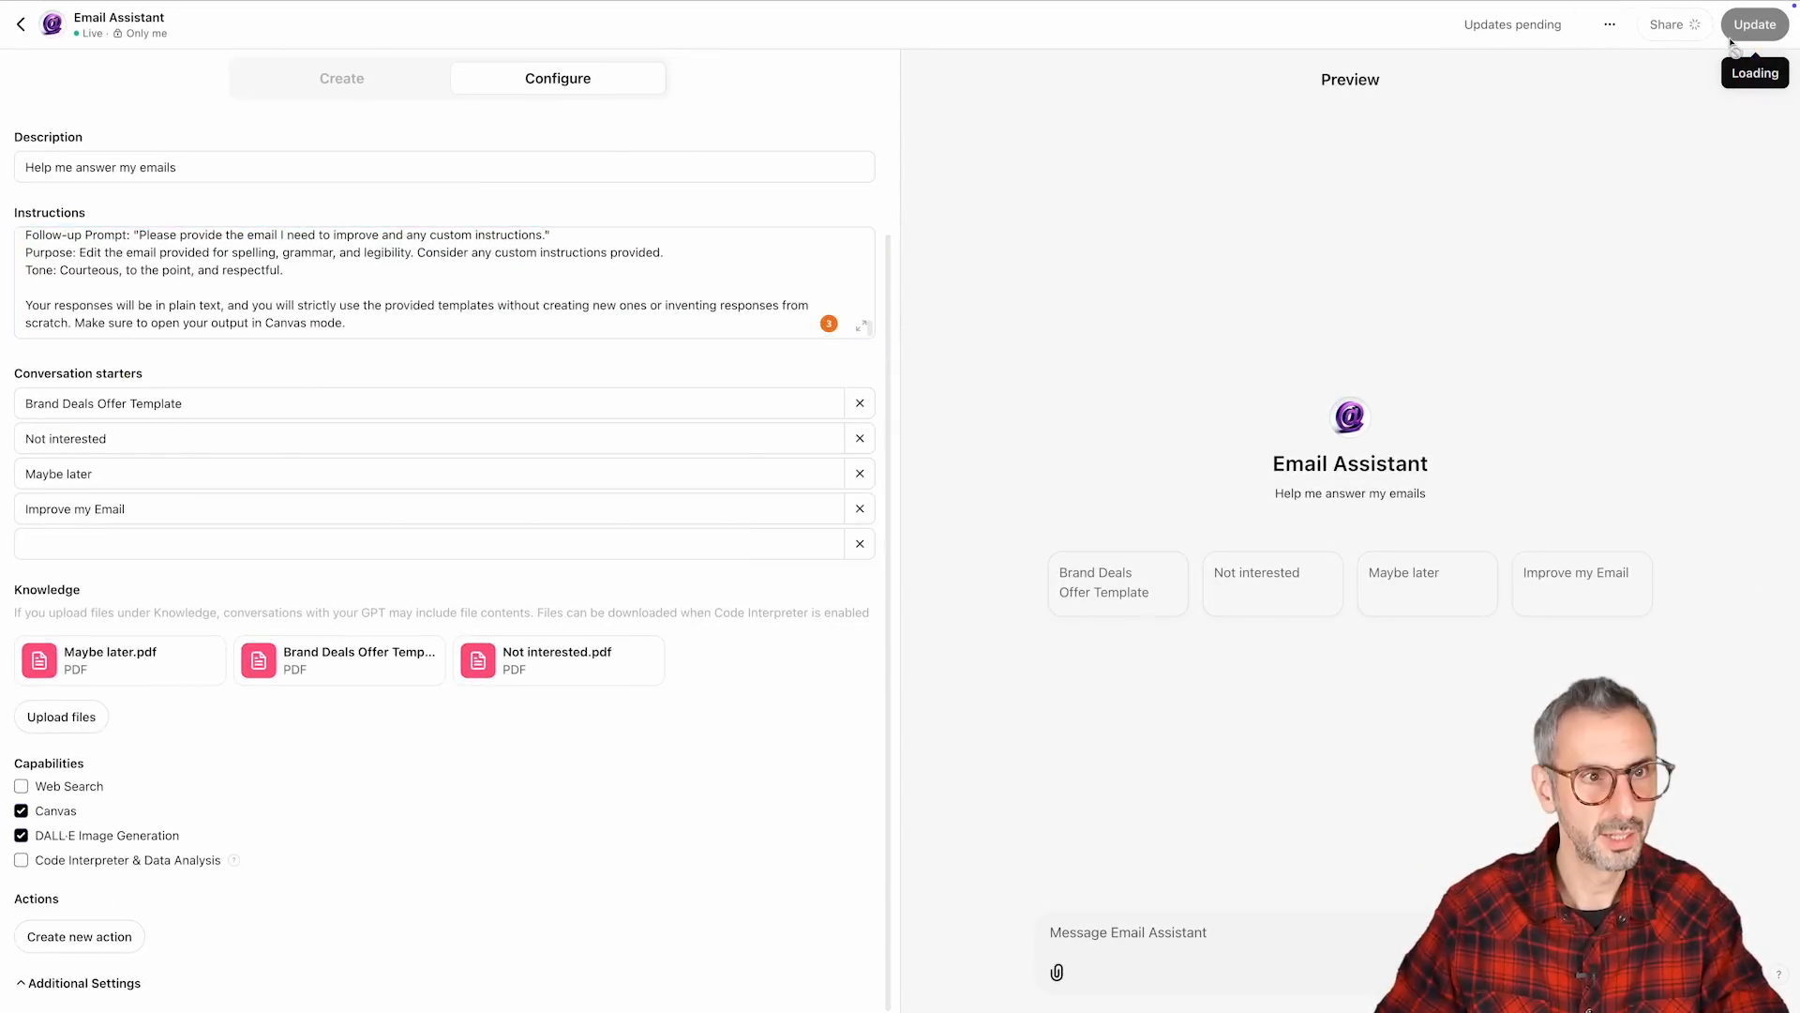
Return to the Email Assistant chat, start "Improve my Email" again and send the same EASIFRAME enquiry.
key("ctrl+Left")
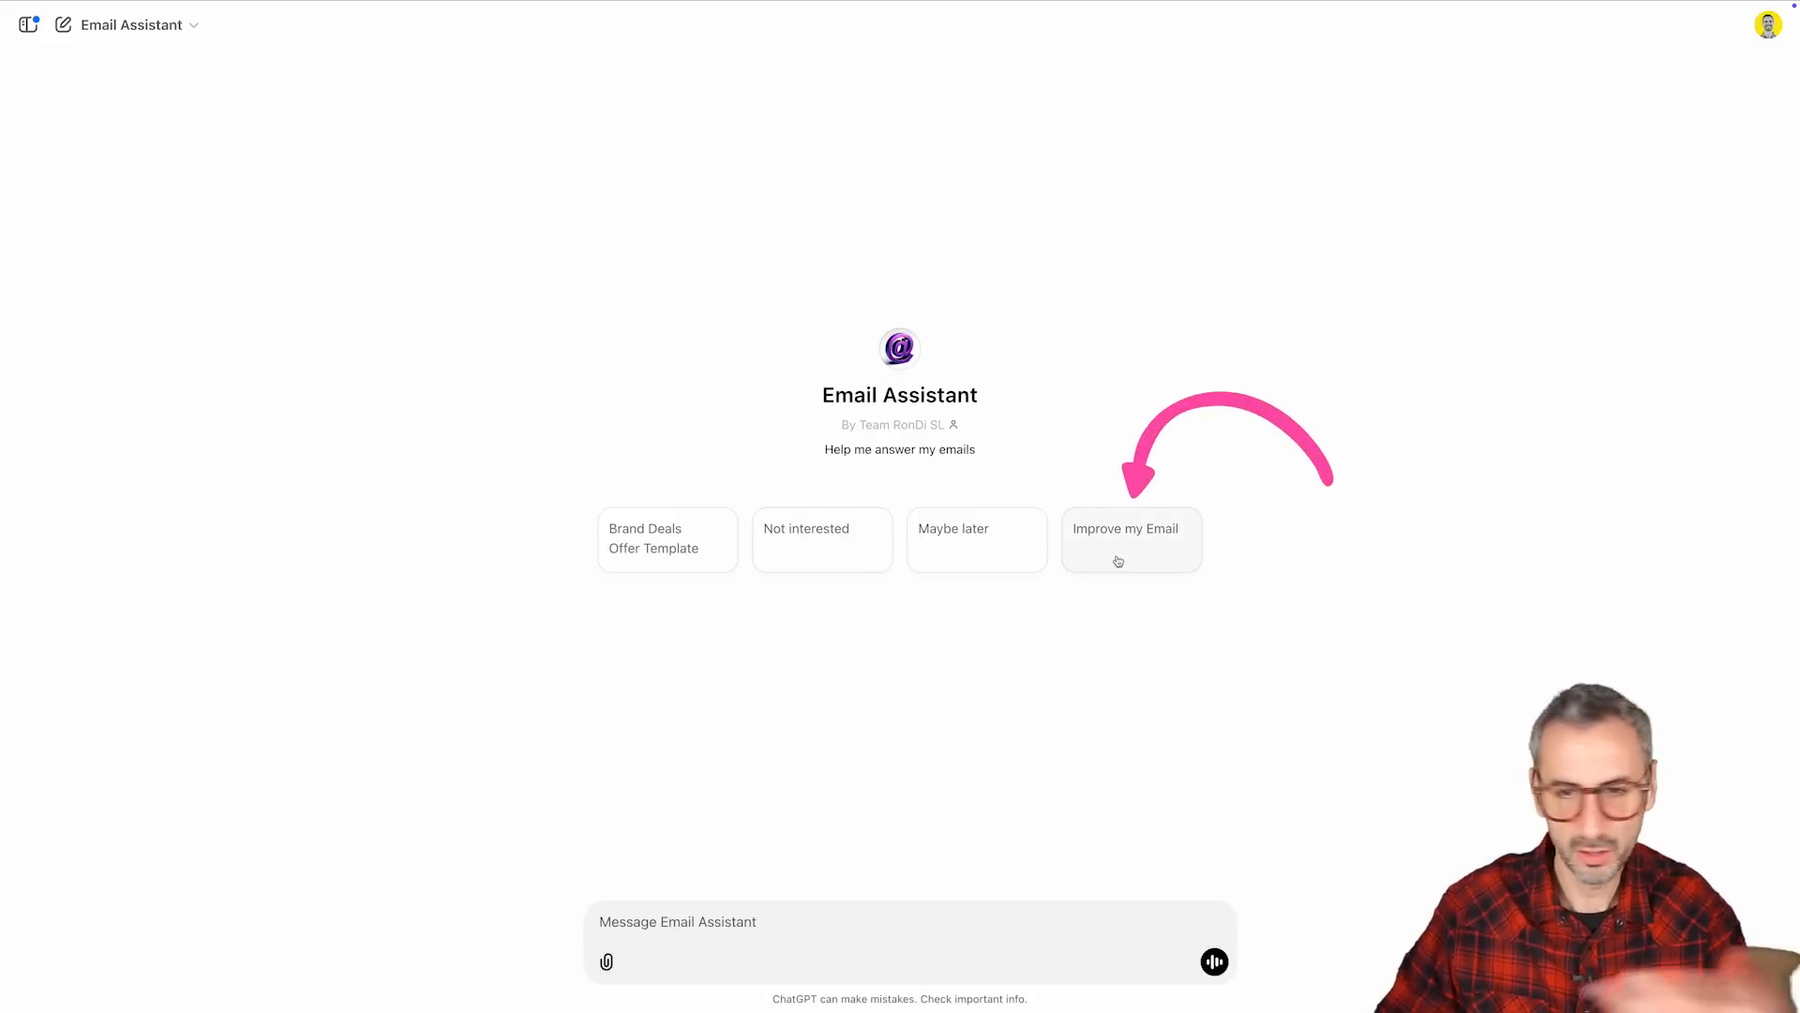
left_click(1118, 561)
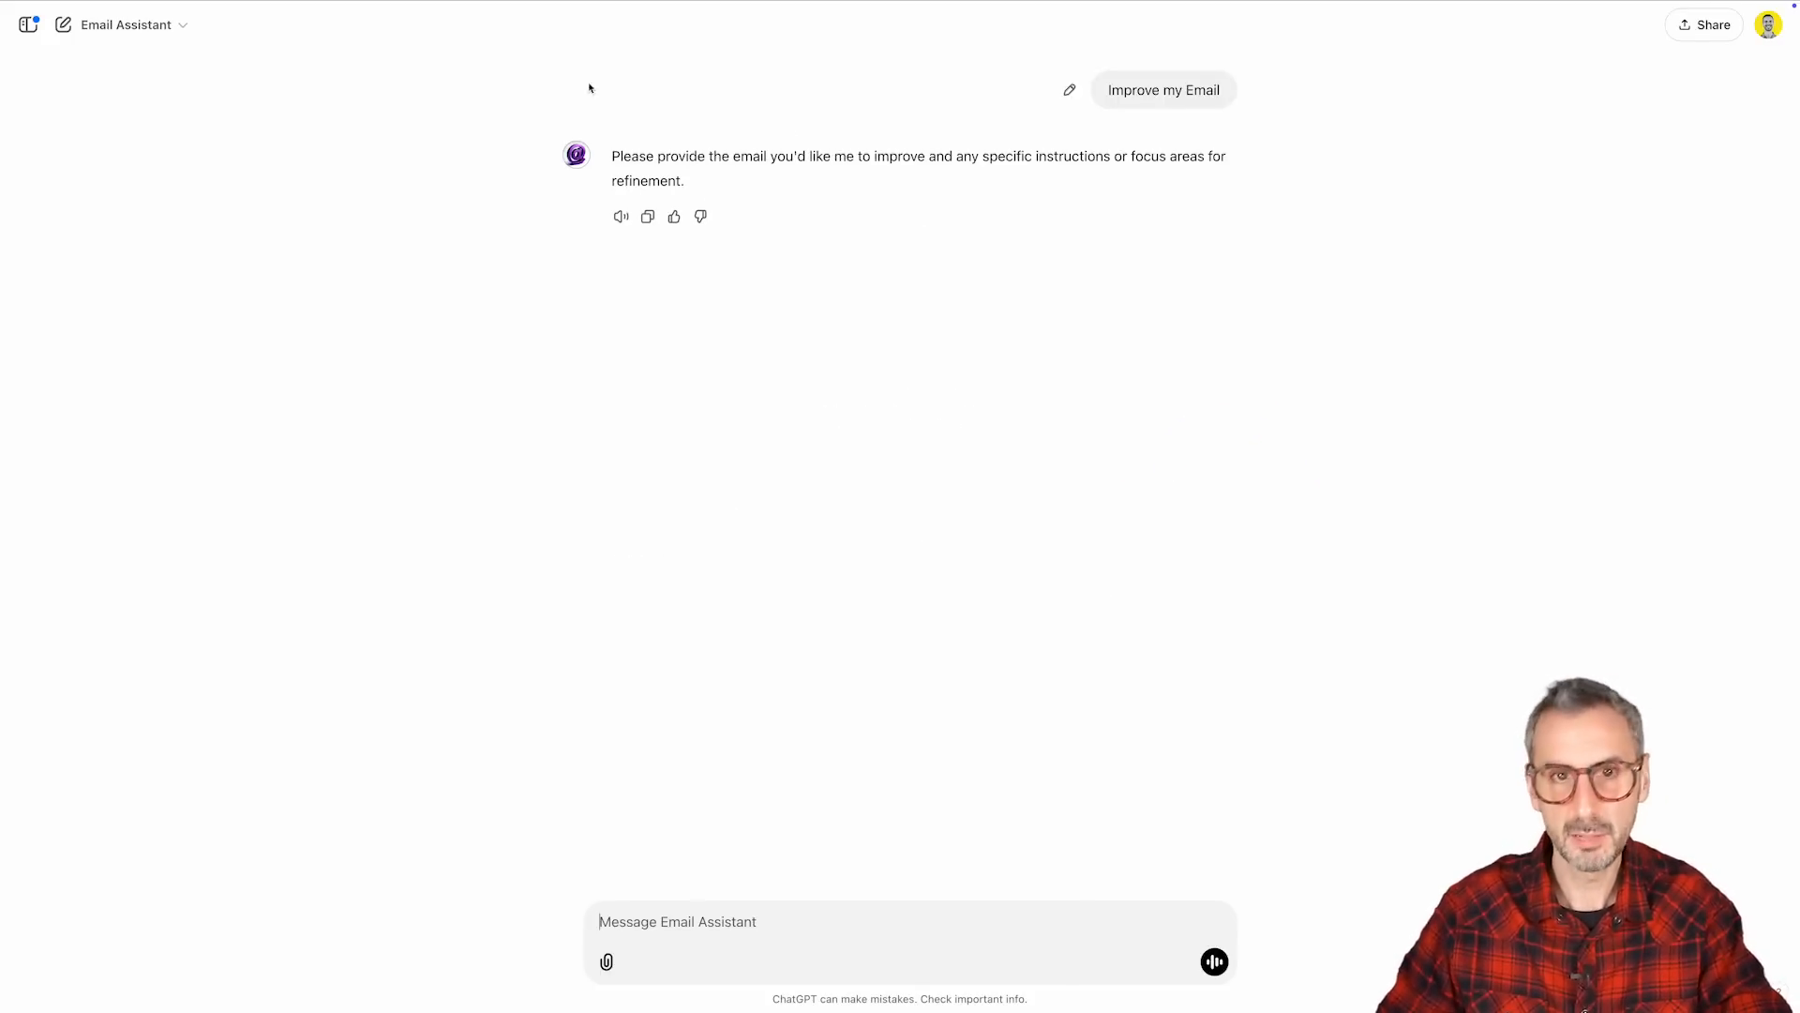
key("super+v")
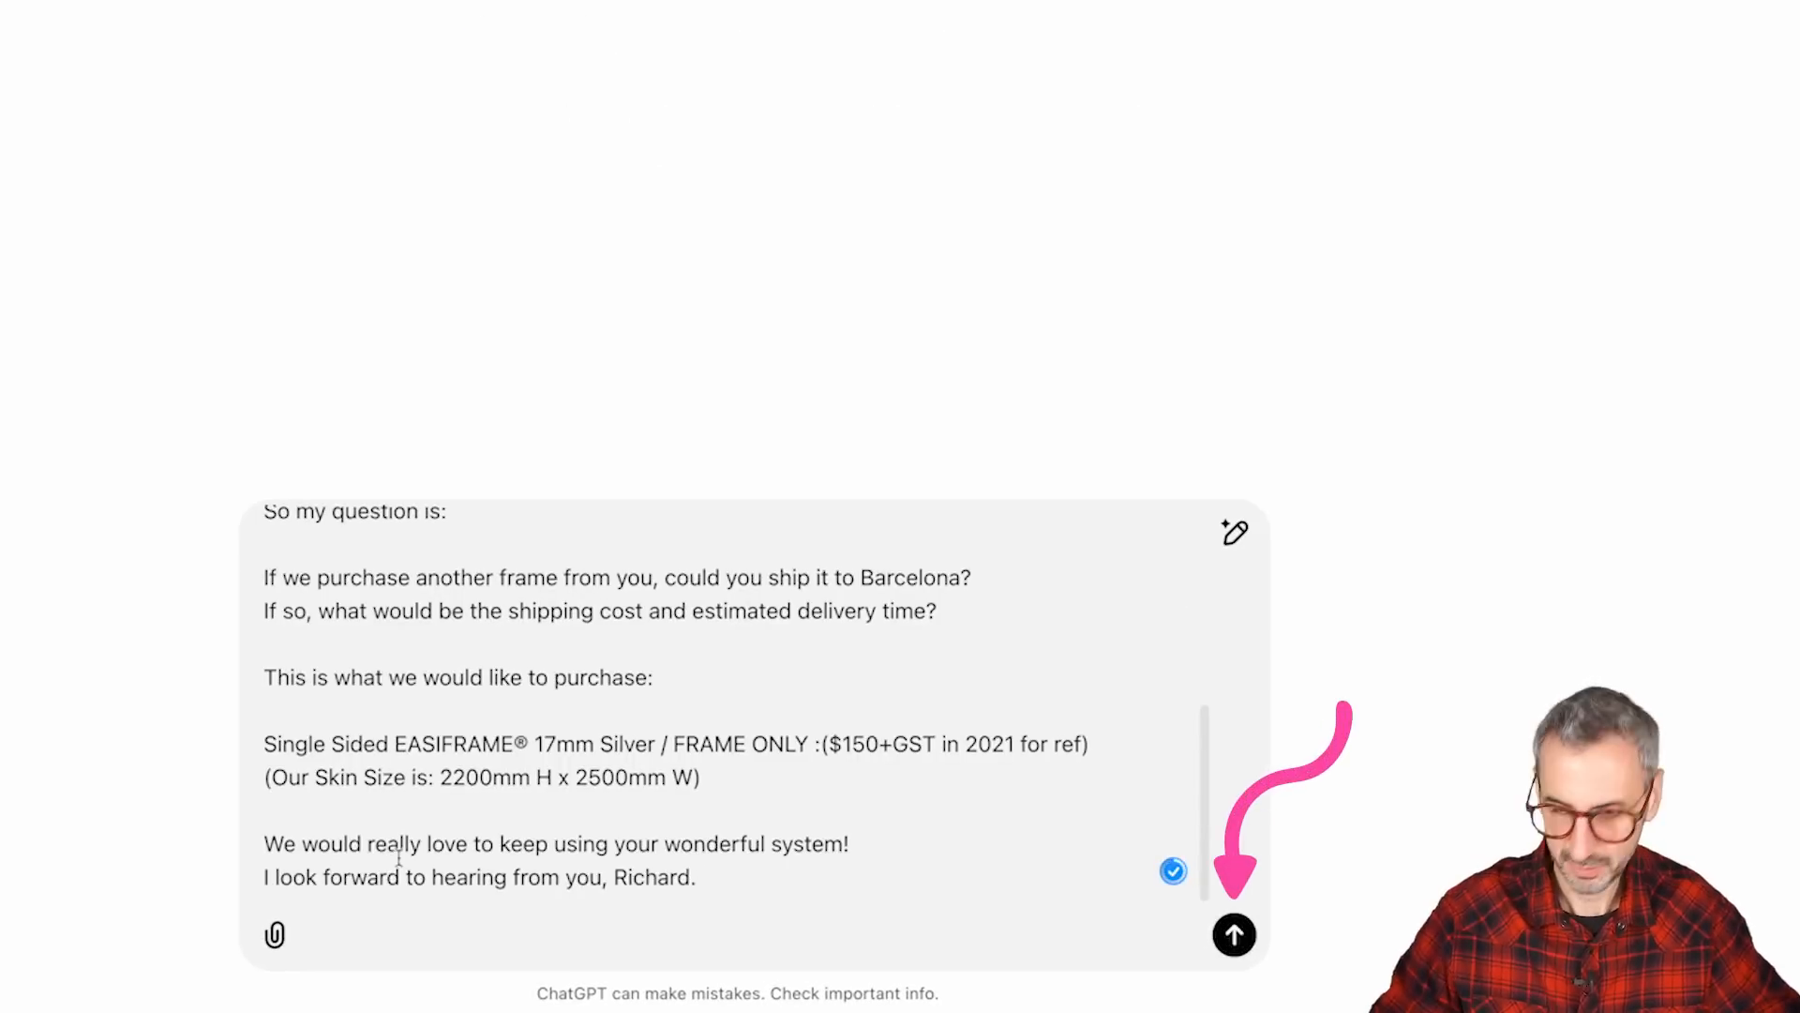
key("Return")
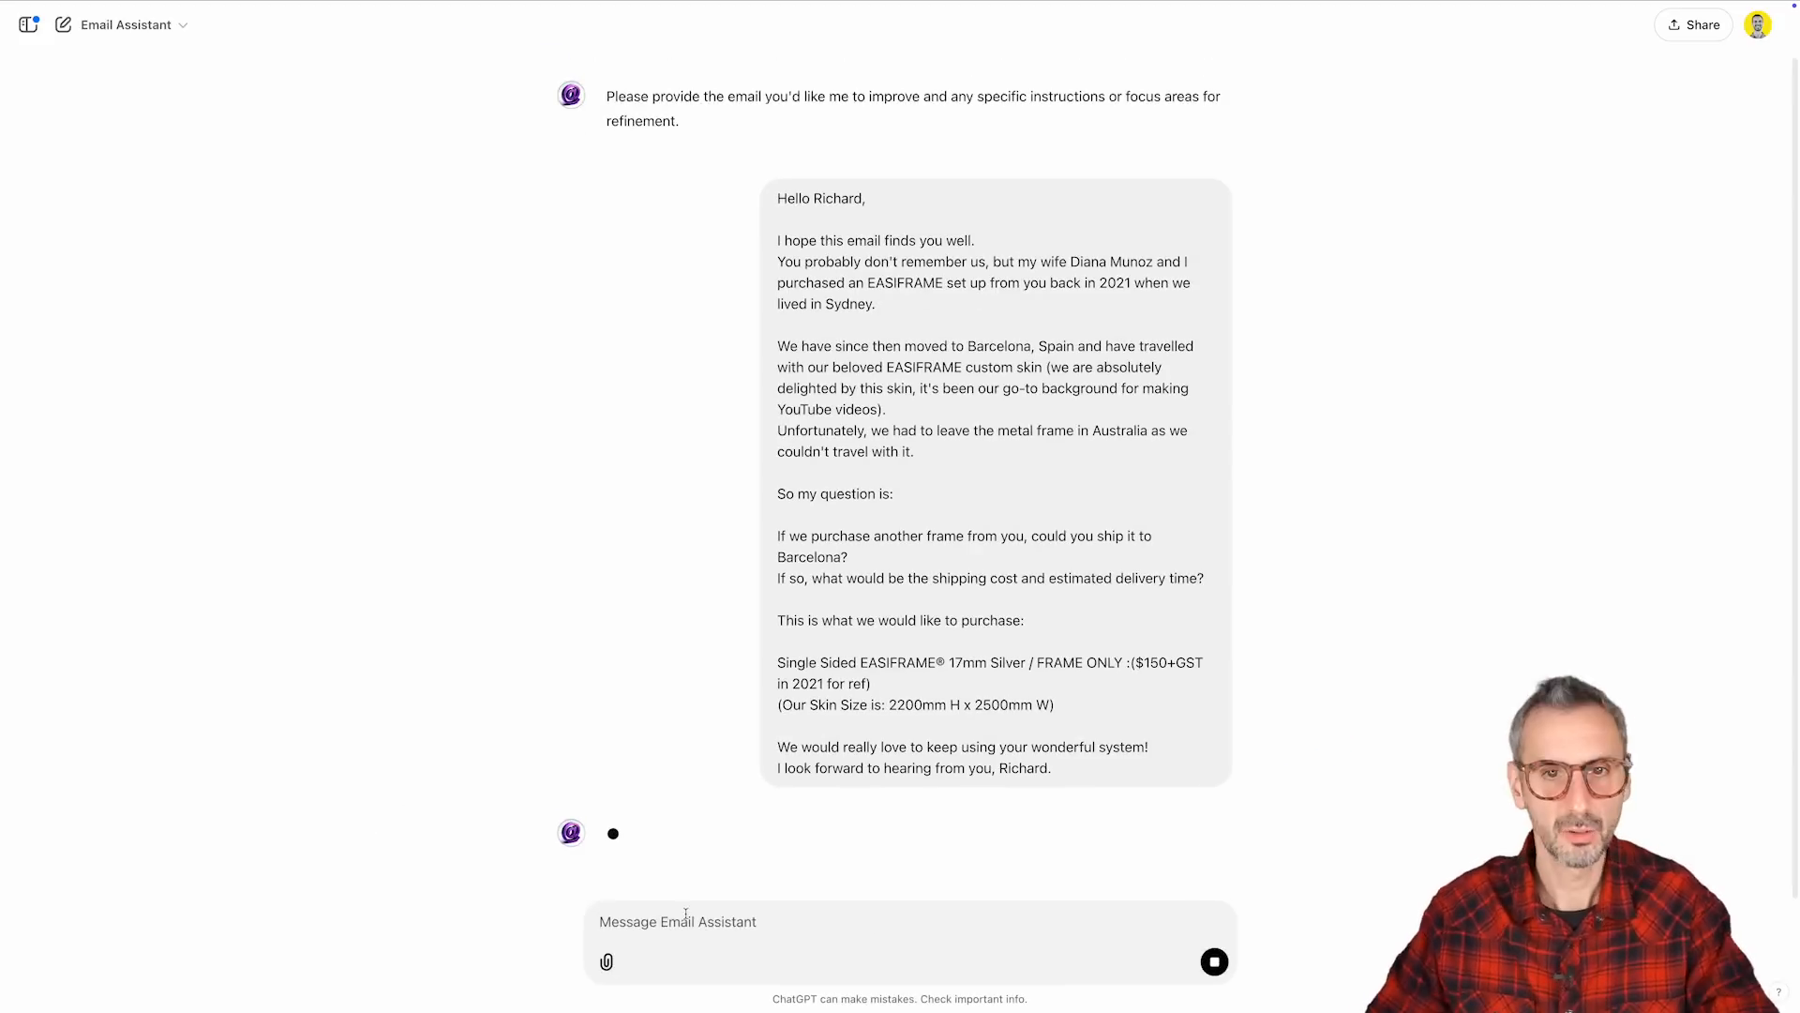